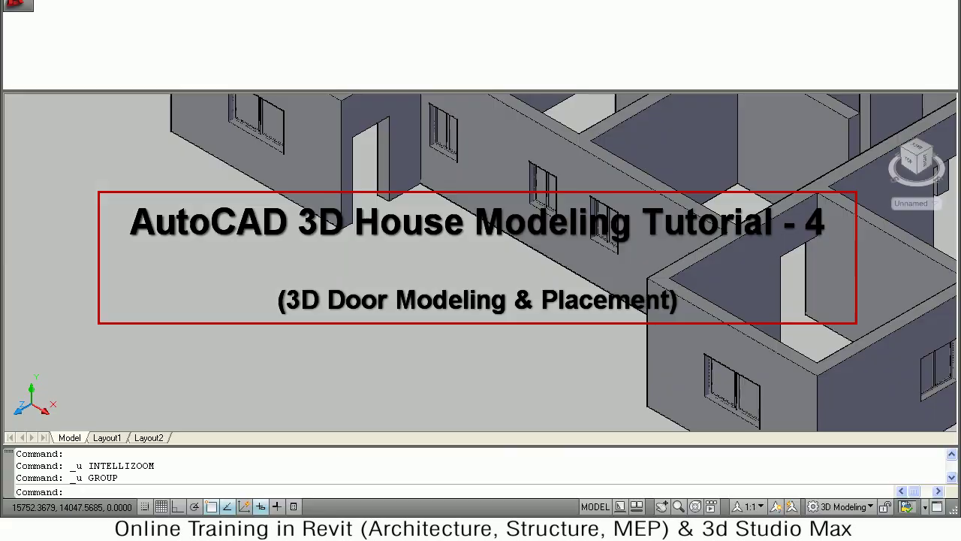
Set the UCS to the preset Right orientation, matching the wall that contains the doorway
middle_drag(456, 233, 388, 230)
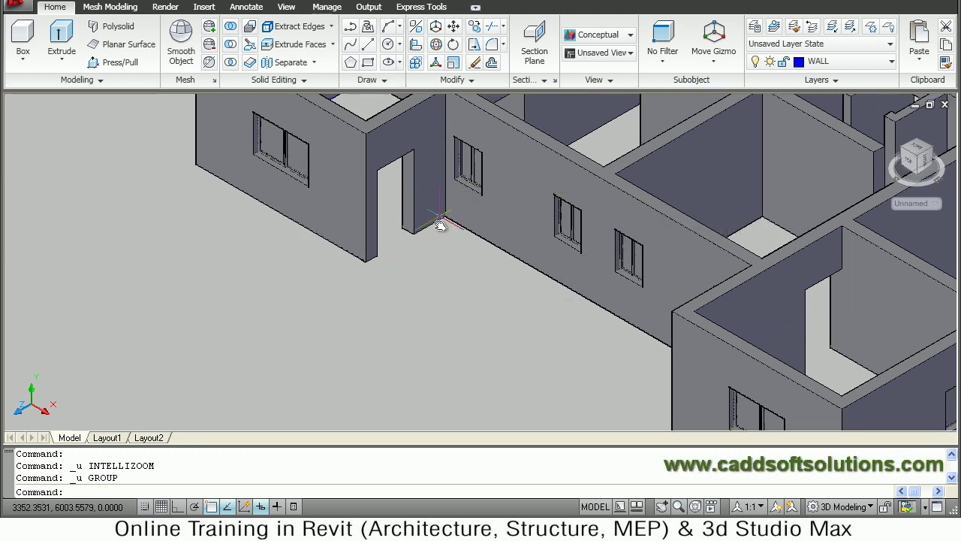
middle_drag(469, 232, 426, 137)
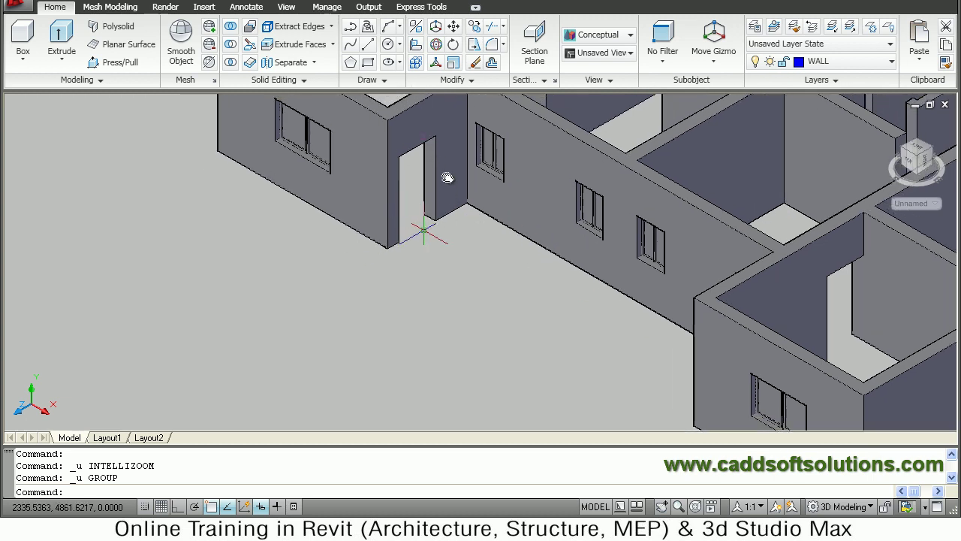
click(409, 186)
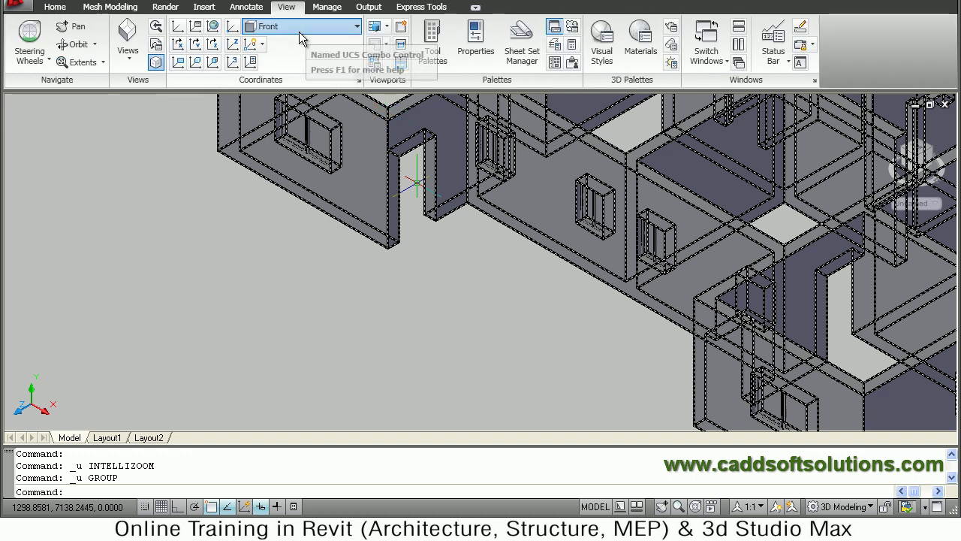
click(299, 30)
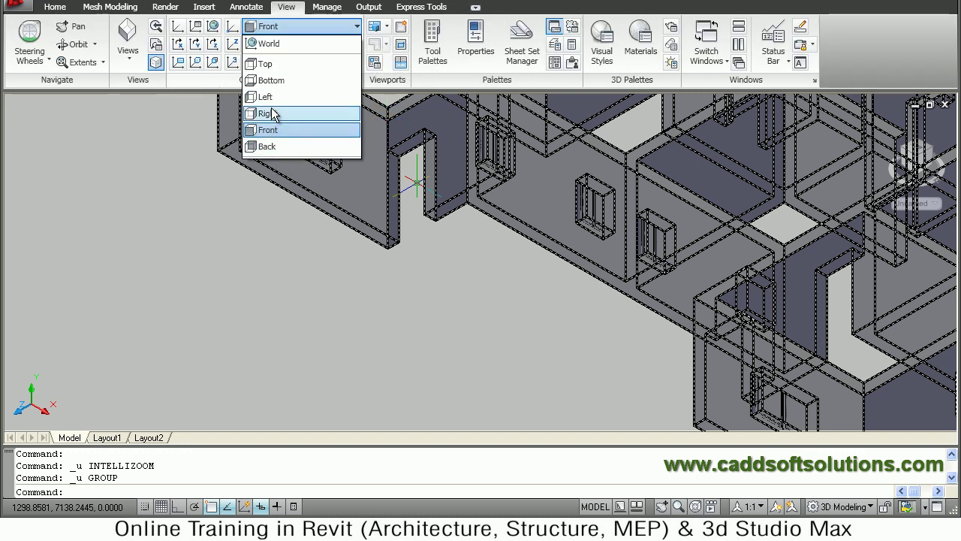
click(275, 113)
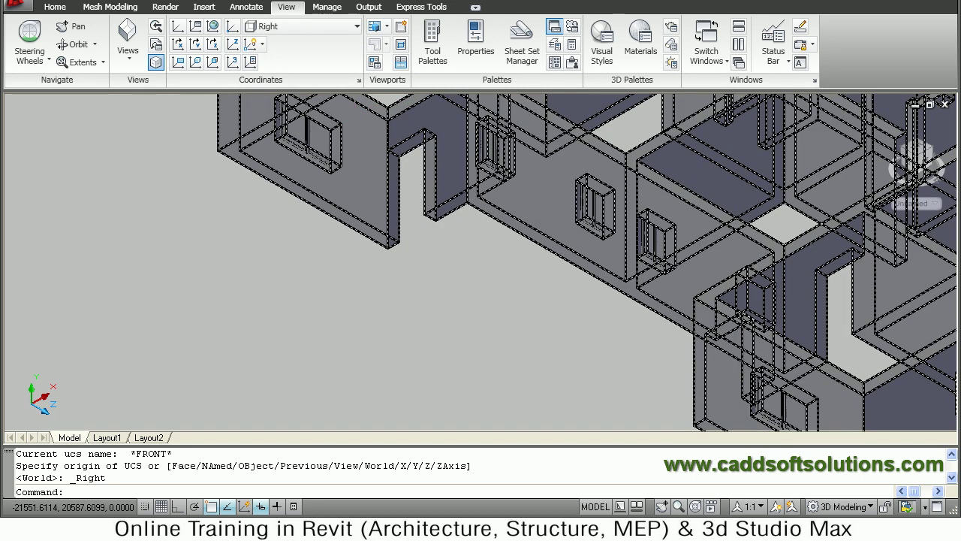
Draw a rectangle 1000 long and 2000 wide standing upright in the open area in front of the house as the door outline
click(56, 7)
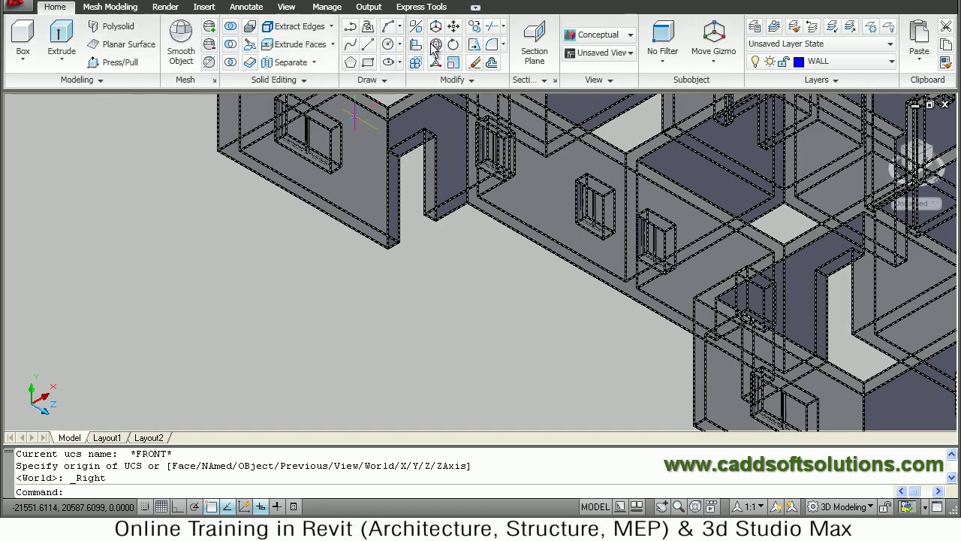
click(368, 63)
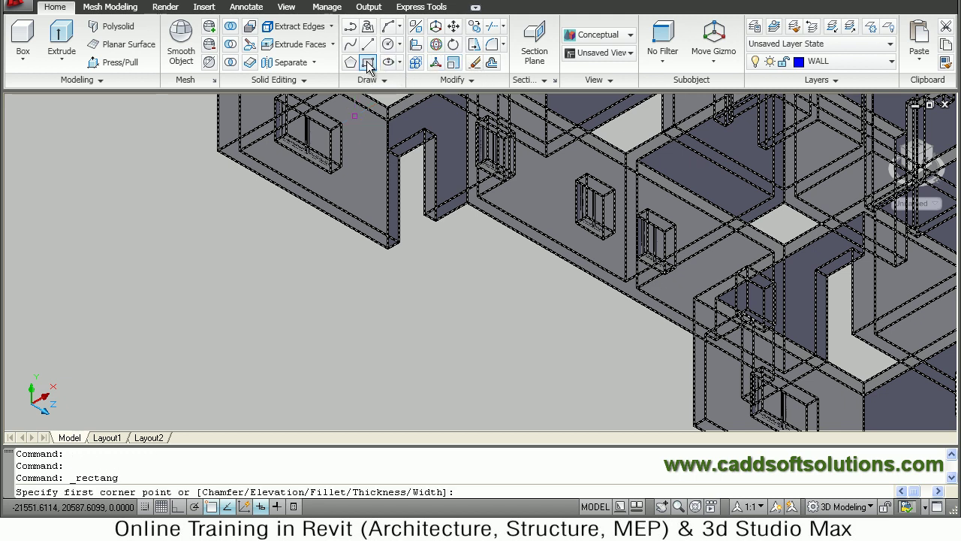
click(160, 388)
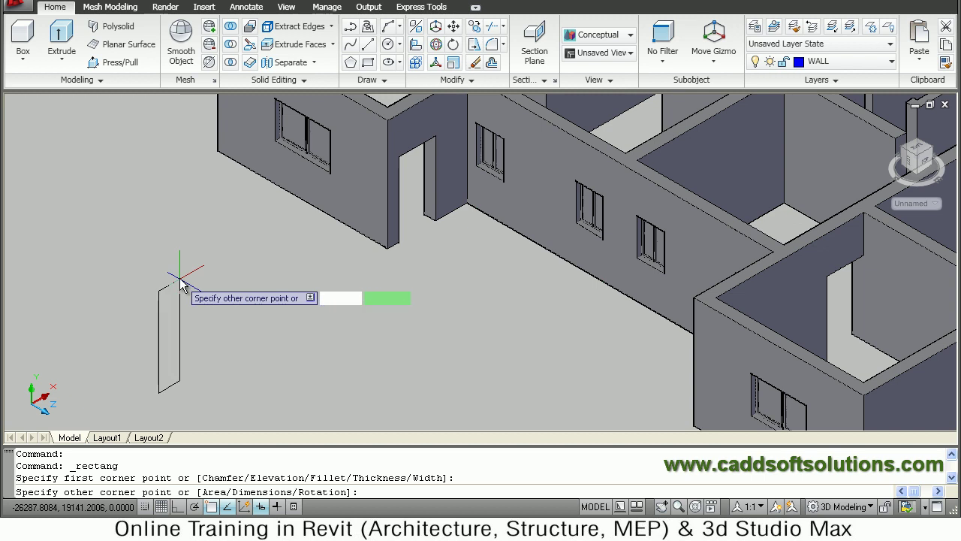
right_click(206, 335)
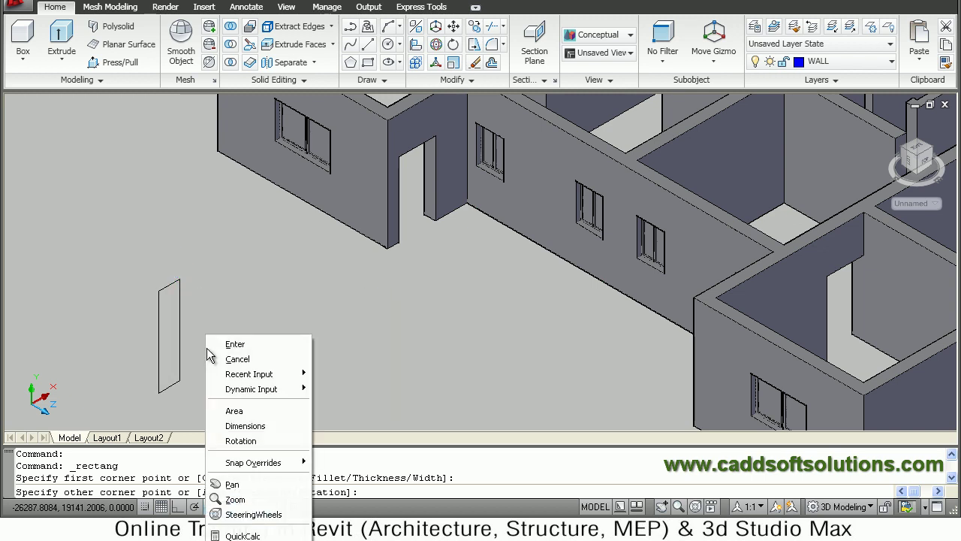
click(239, 426)
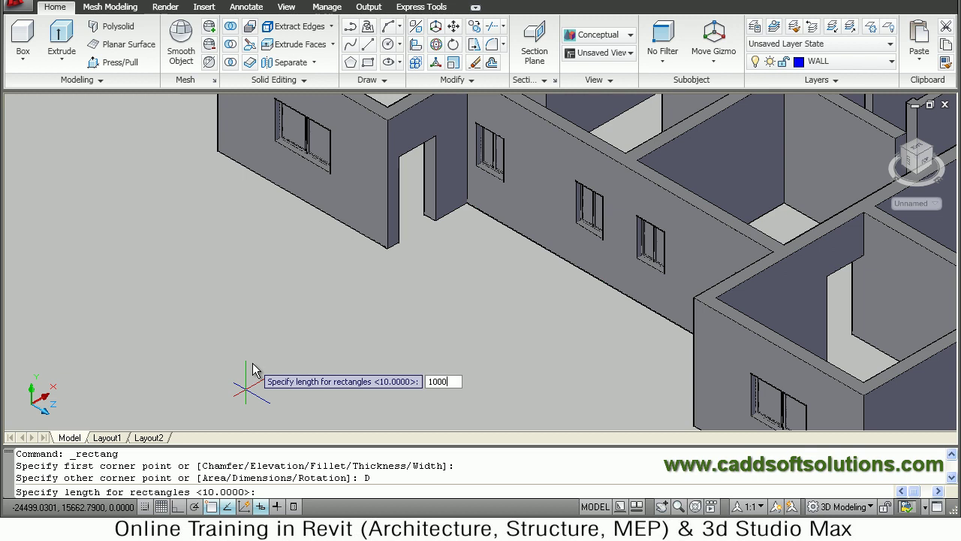
key(Return)
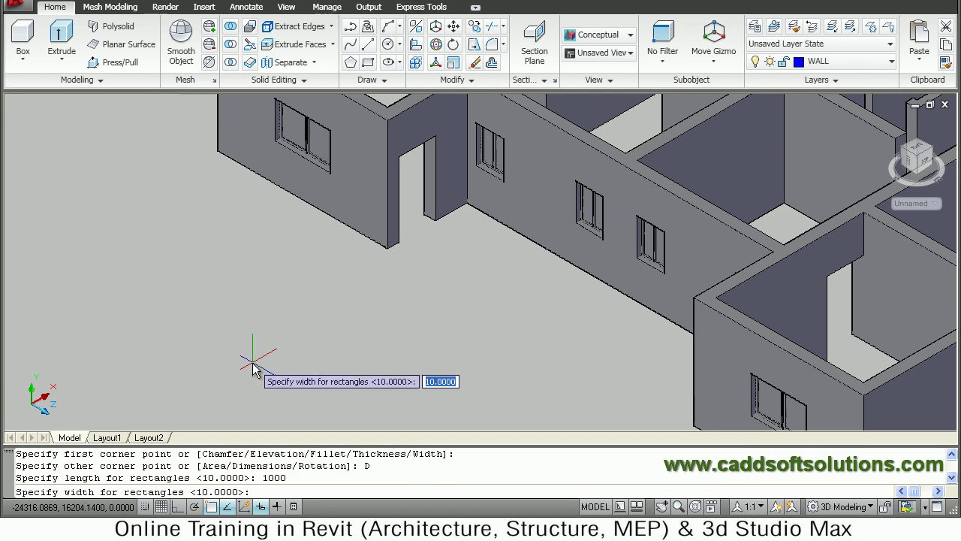
key(Return)
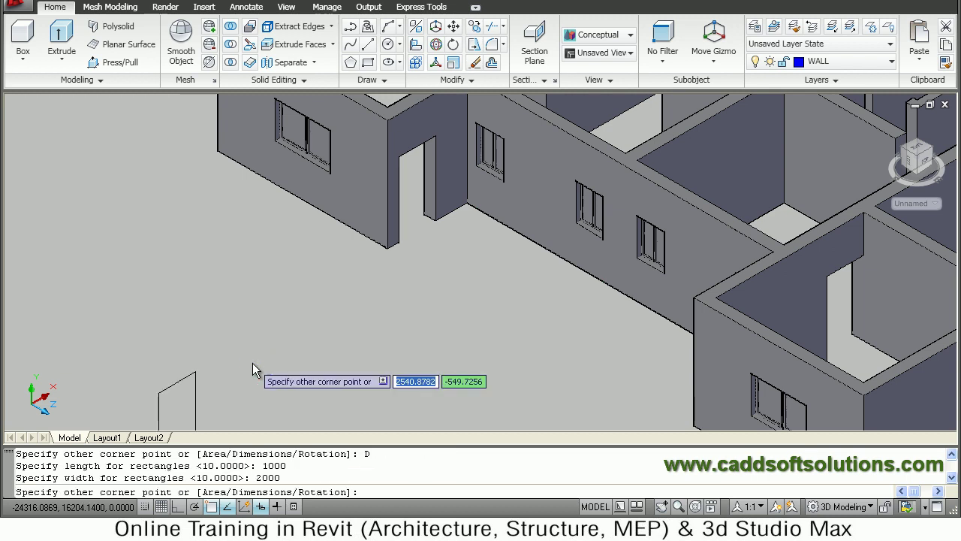
click(217, 359)
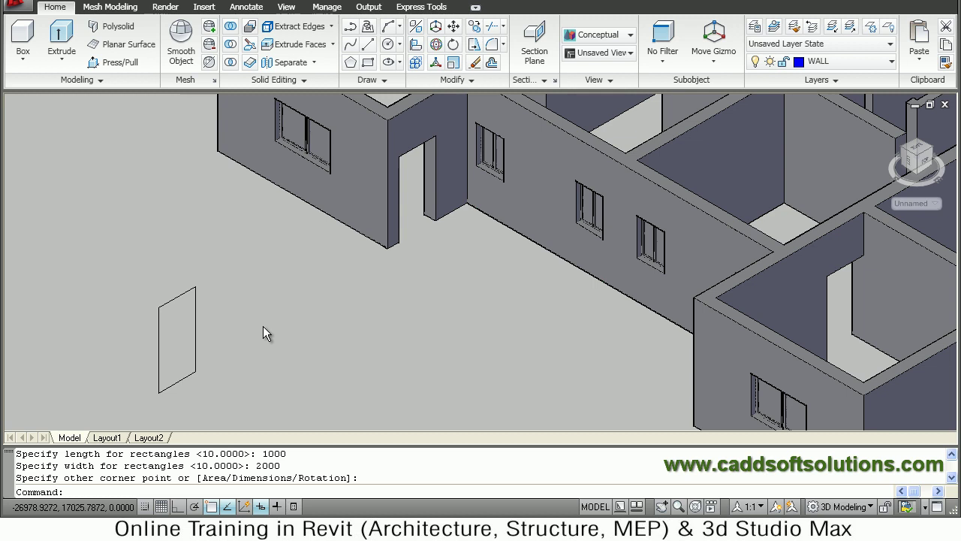
Offset the door rectangle inward by 100 to form the frame outline
scroll(207, 318, up, 3)
middle_drag(77, 305, 66, 301)
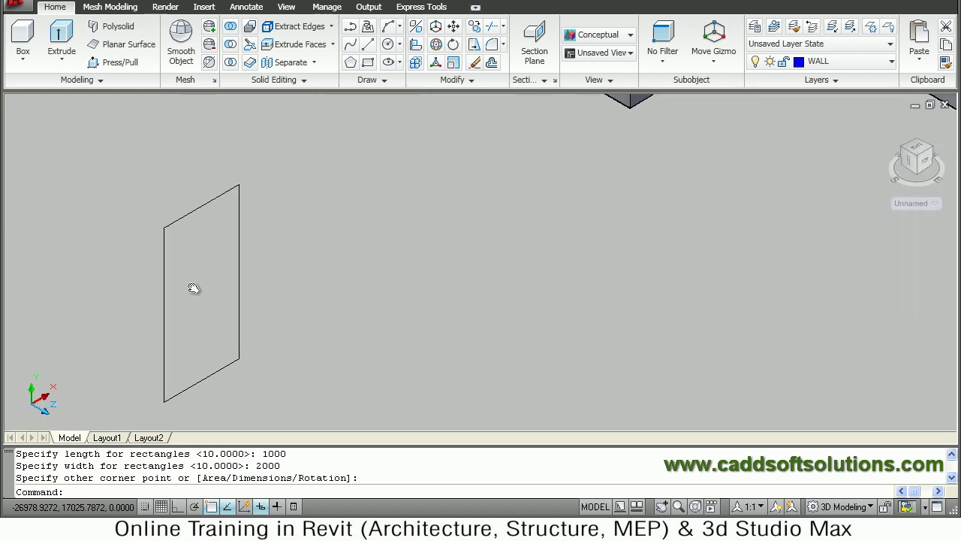
middle_drag(157, 306, 328, 306)
middle_drag(378, 231, 408, 238)
scroll(408, 238, up, 1)
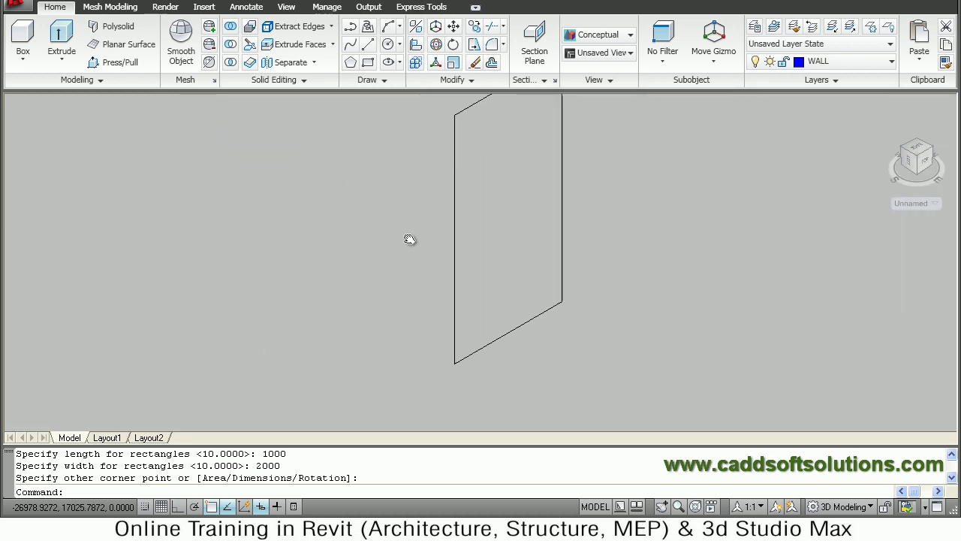
middle_drag(470, 295, 469, 294)
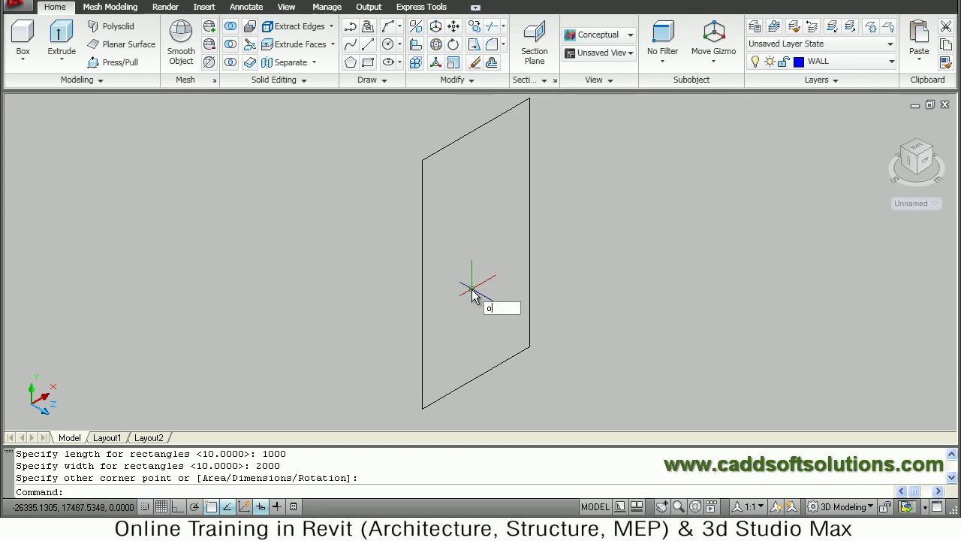
key(Return)
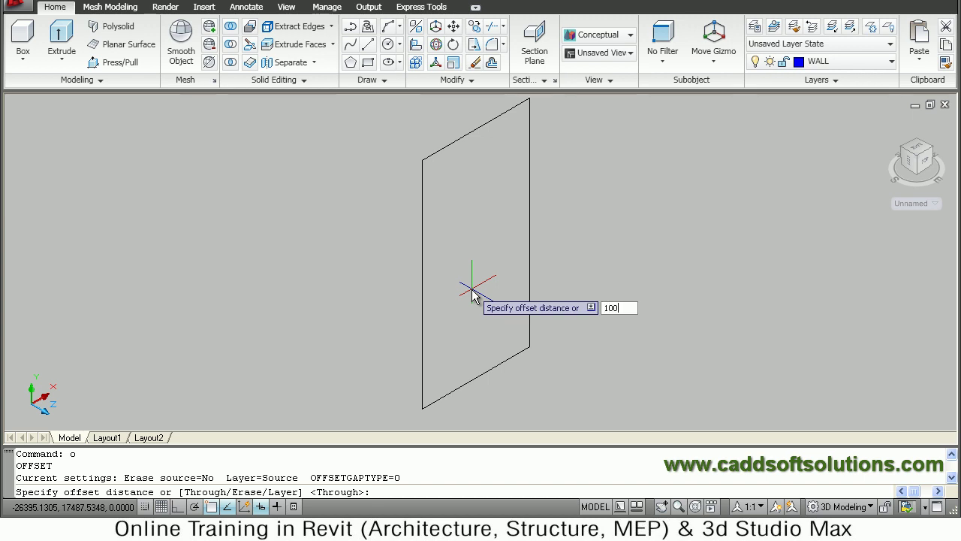
key(Return)
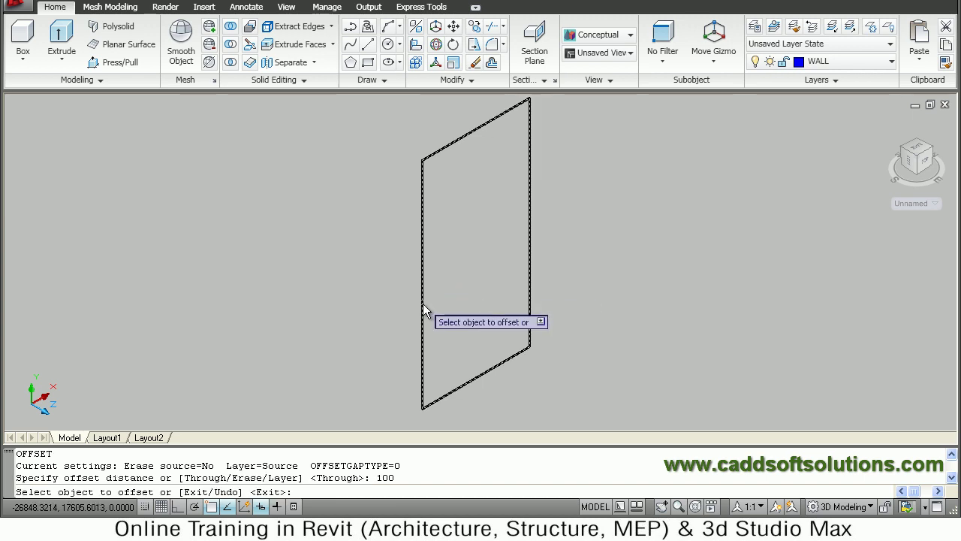
click(424, 310)
click(435, 291)
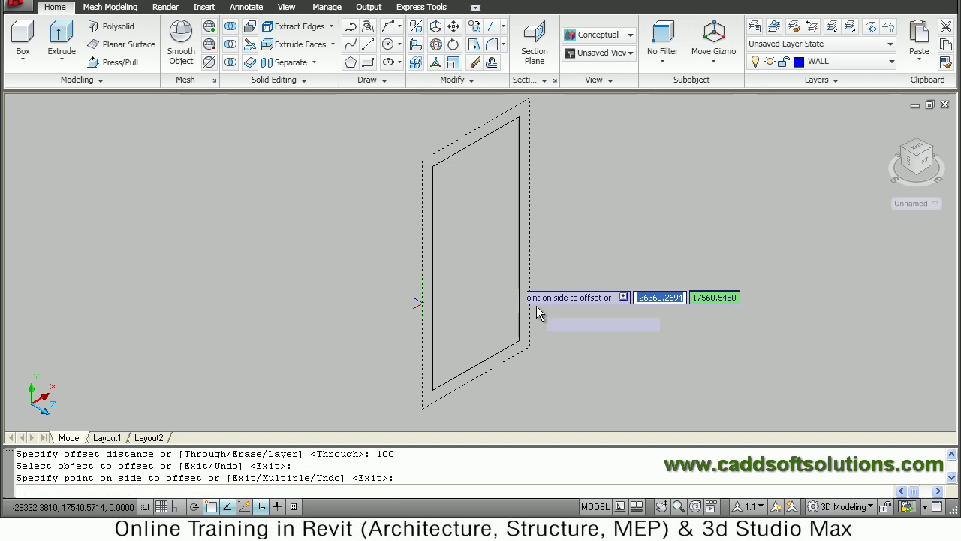
key(Escape)
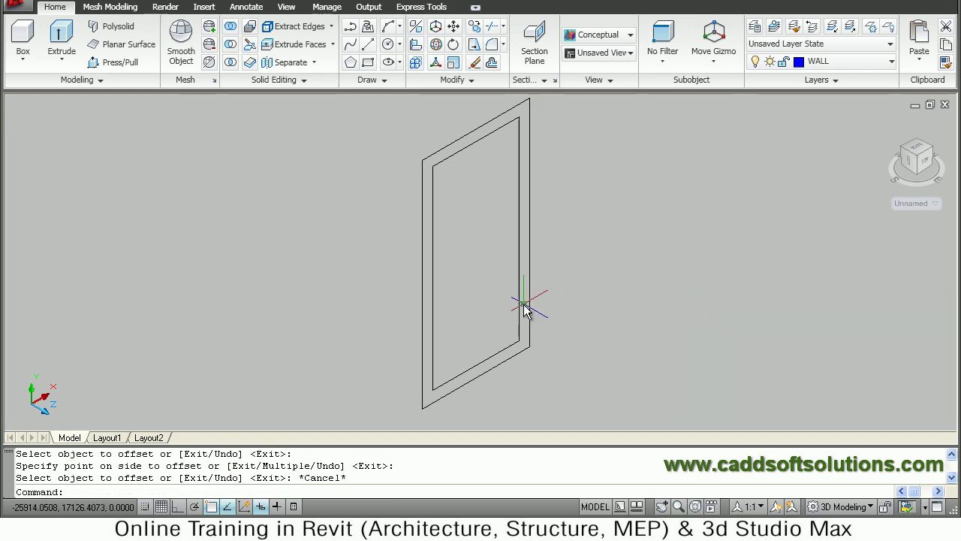
Explode the inner door rectangle into separate lines
scroll(524, 305, up, 2)
middle_drag(559, 278, 563, 298)
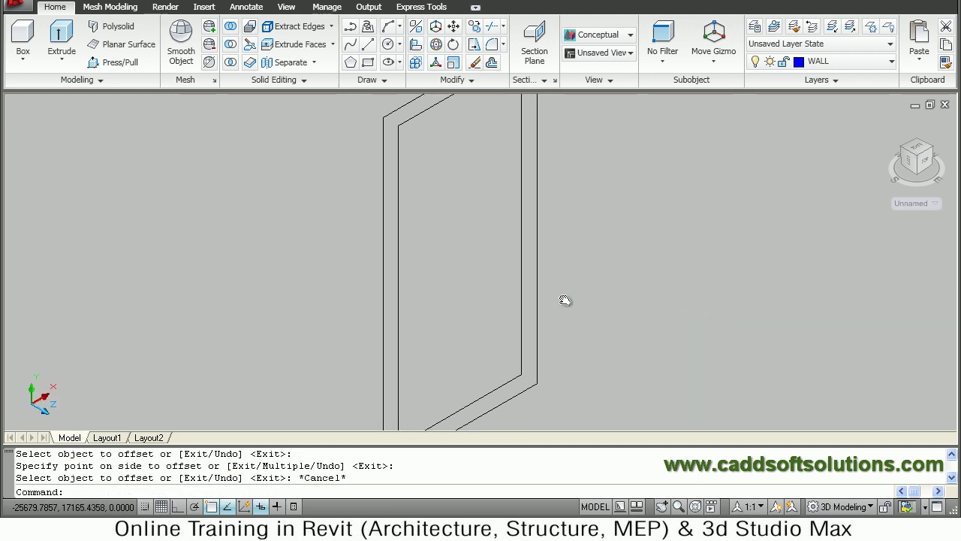
scroll(519, 289, down, 2)
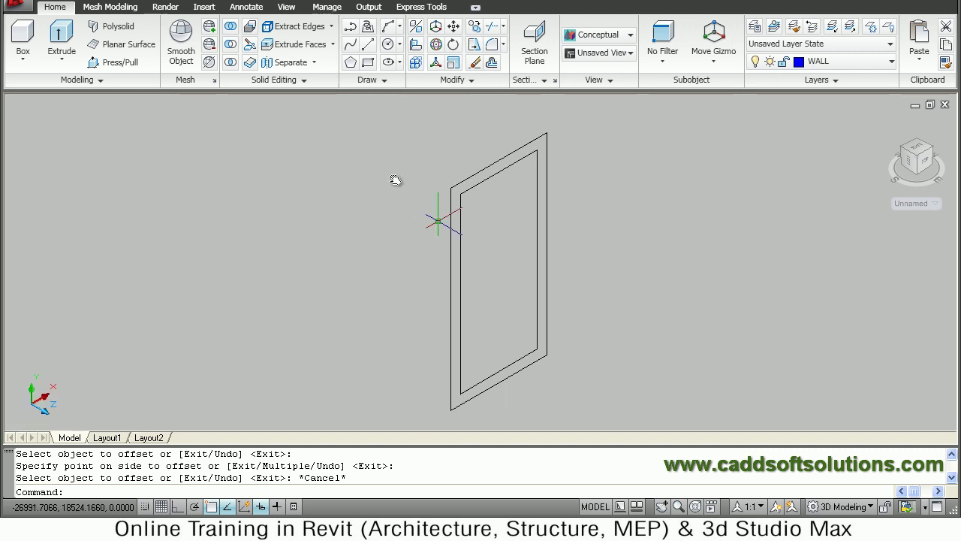
click(472, 80)
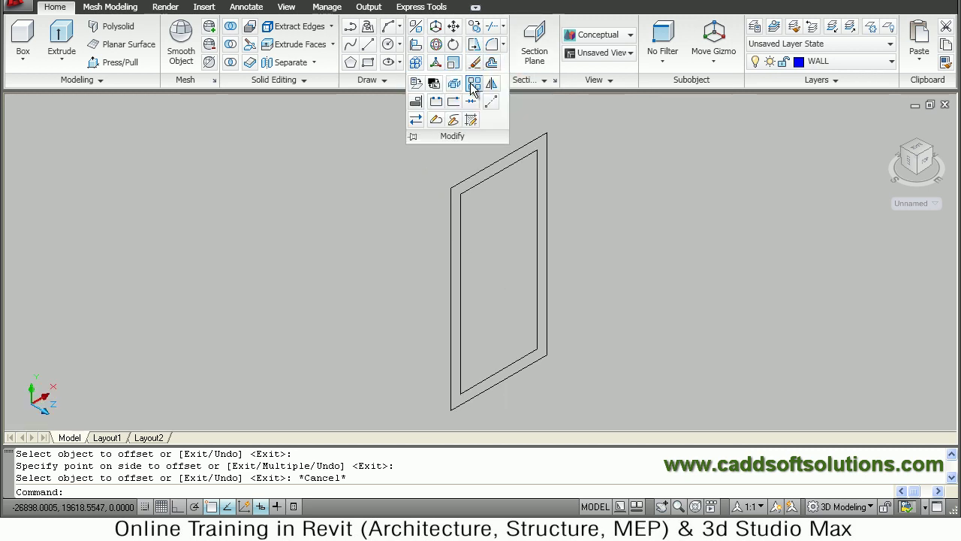
click(471, 101)
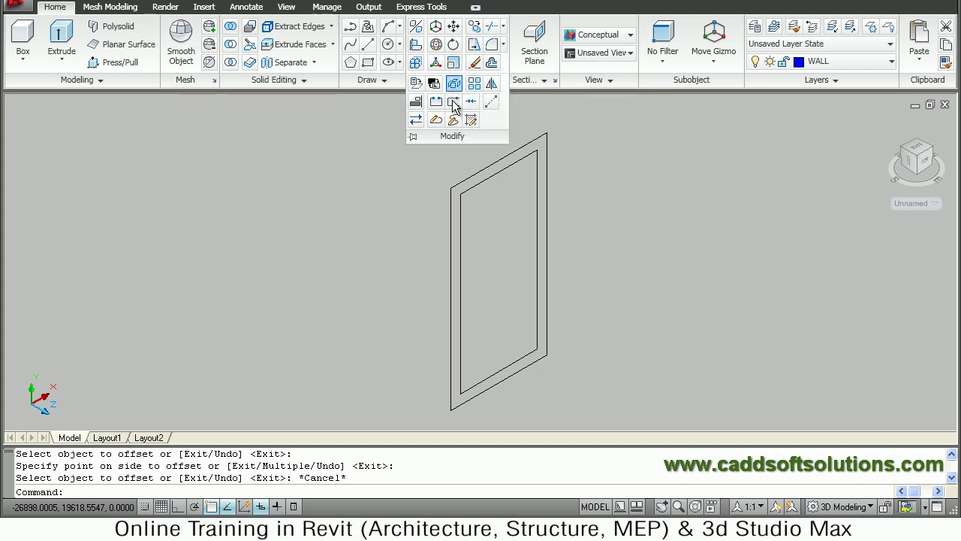
click(462, 225)
key(Return)
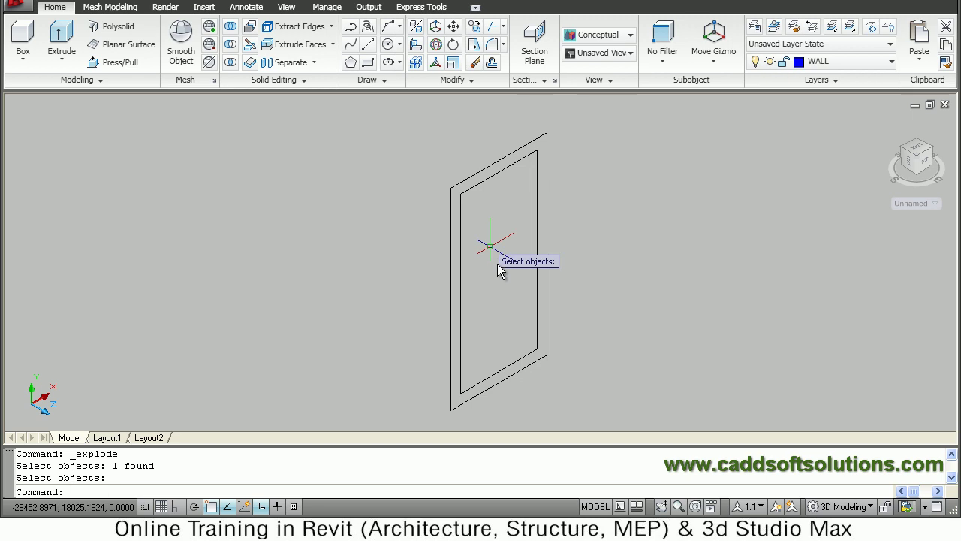
Offset the bottom edge of the inner door outline upward by 750
text(o)
key(Return)
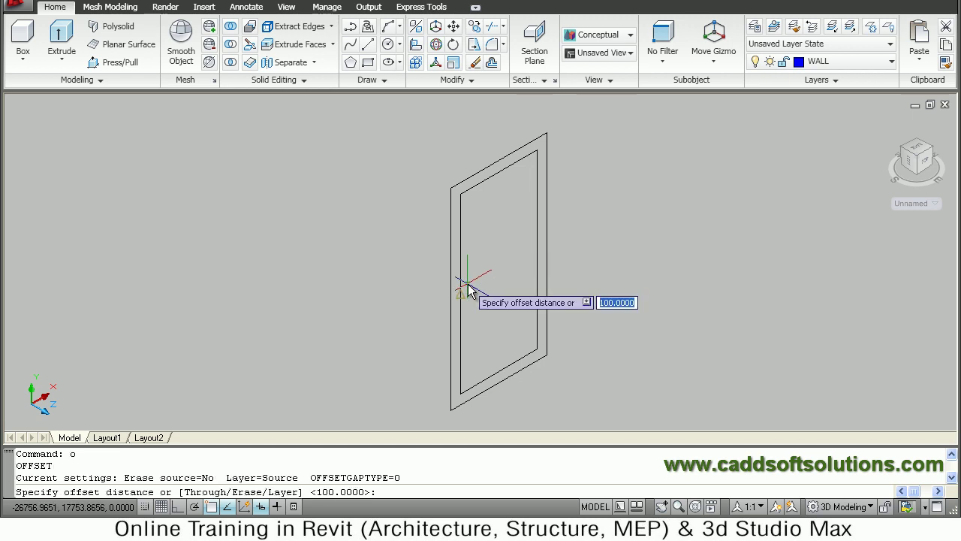
text(70)
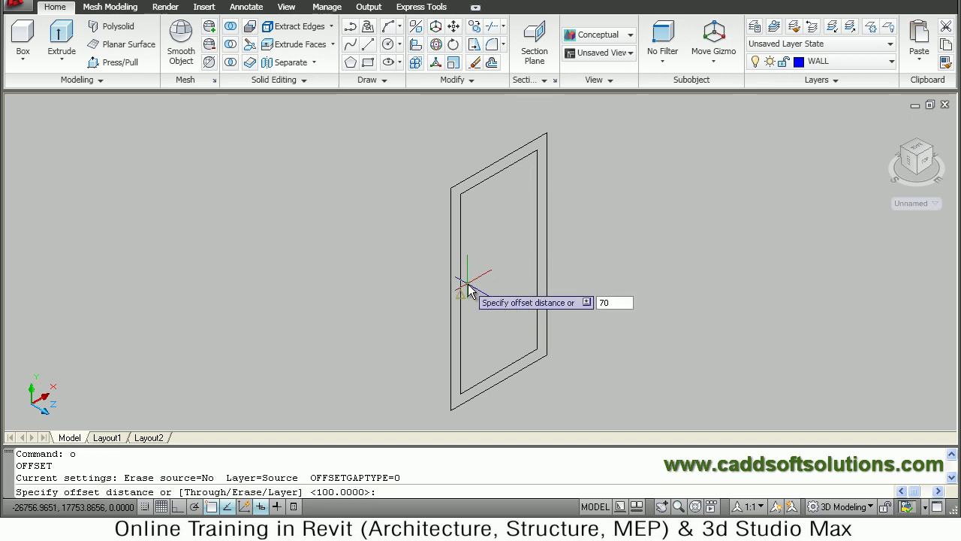
key(Return)
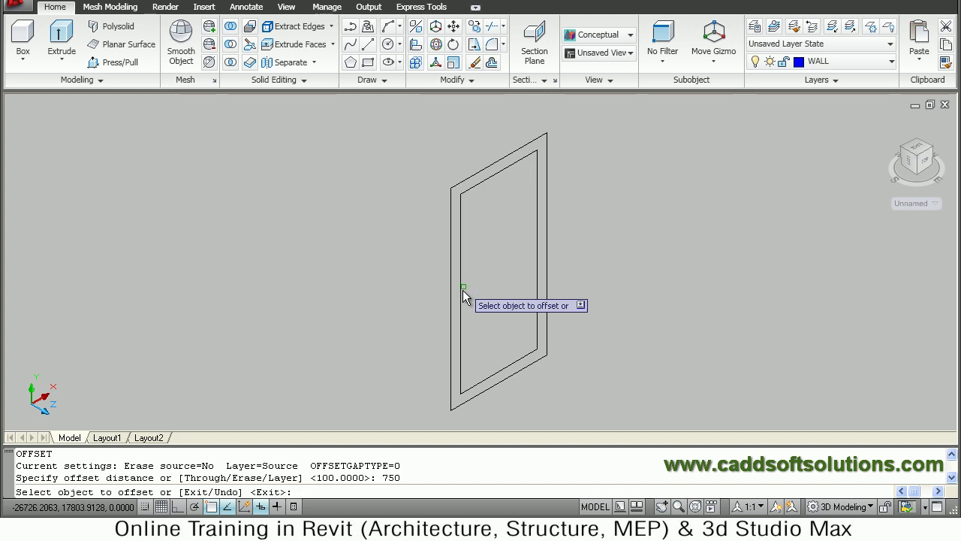
click(500, 373)
click(498, 290)
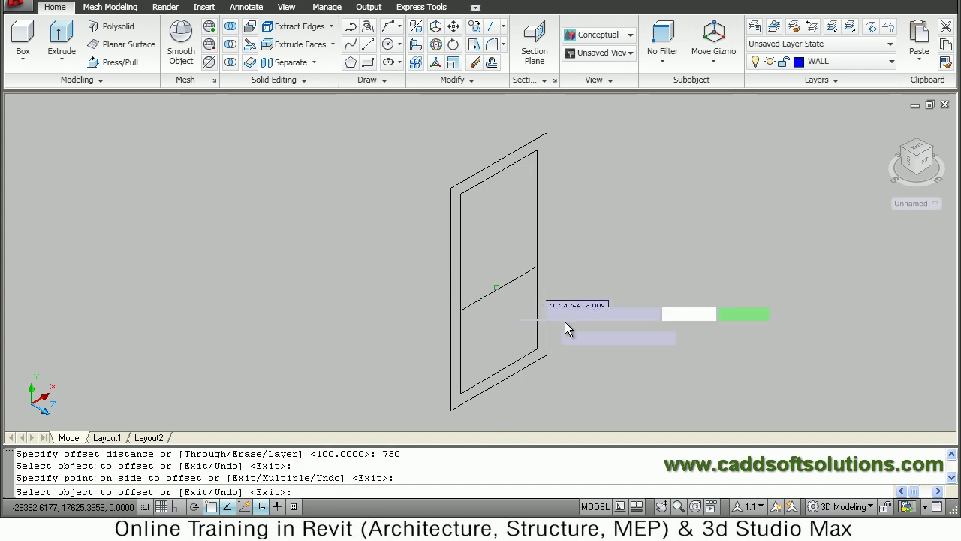
key(Return)
Offset the horizontal line across the middle of the door upward by 200 to outline the middle rail
key(Return)
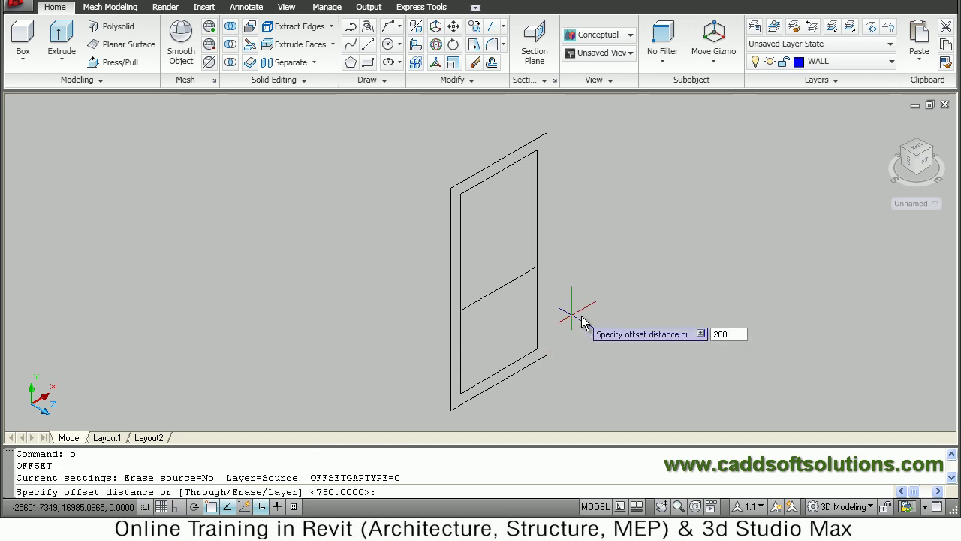
key(Return)
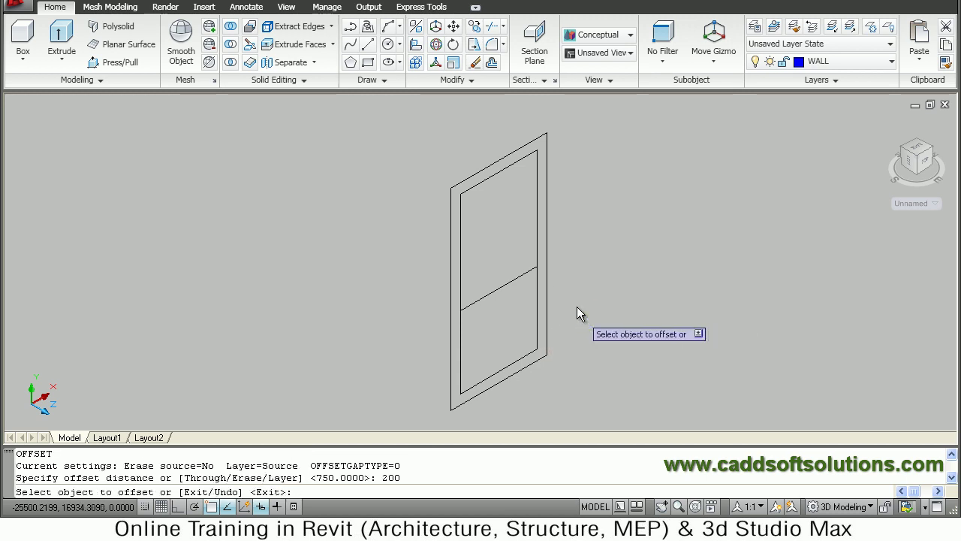
click(496, 291)
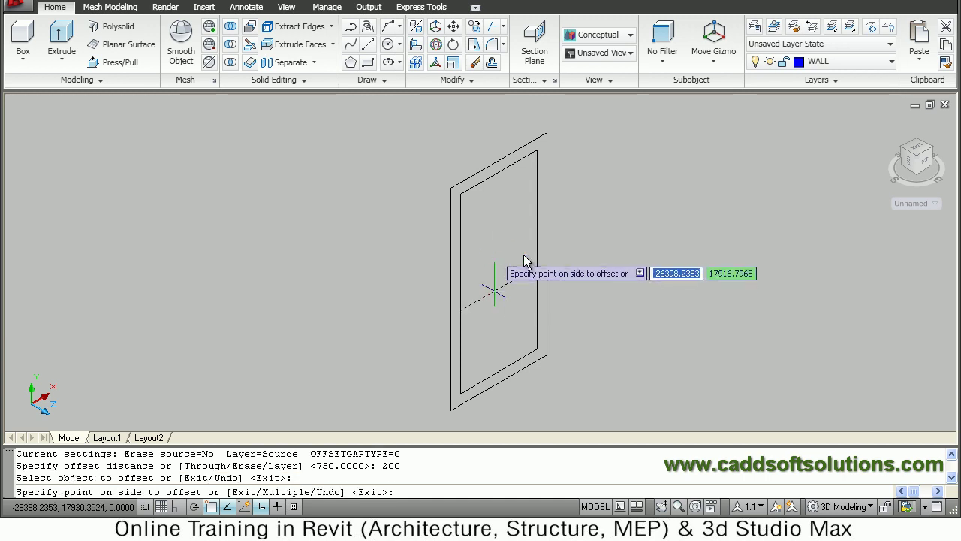
click(524, 255)
key(Escape)
Draw a vertical centre line from the midpoint of the inner outline's top edge to the midpoint of its bottom edge
scroll(580, 245, up, 2)
key(Return)
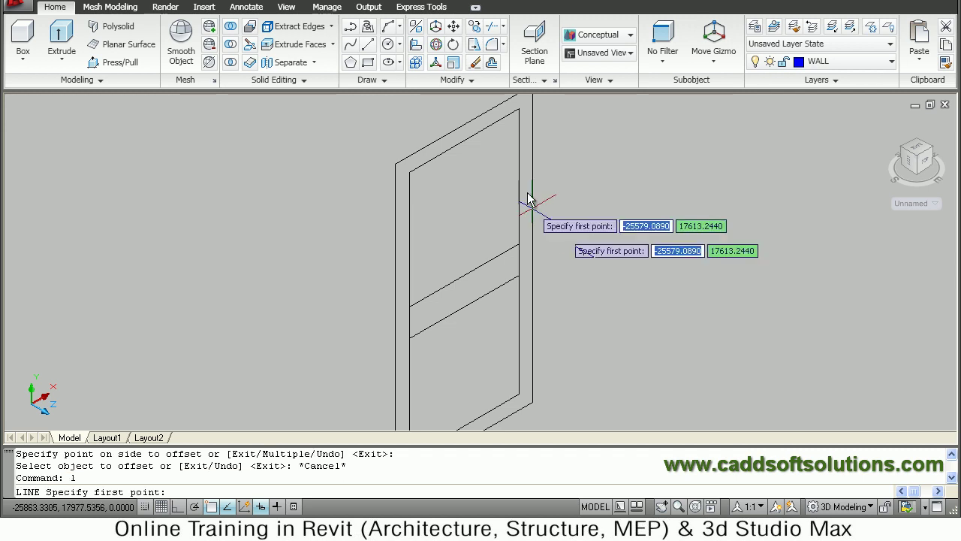
click(462, 143)
middle_drag(469, 353, 468, 315)
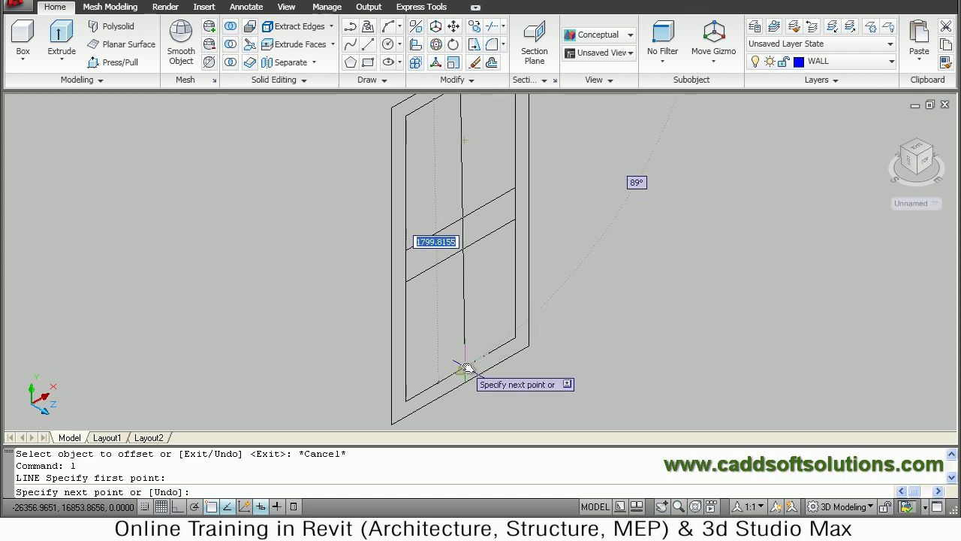
click(465, 367)
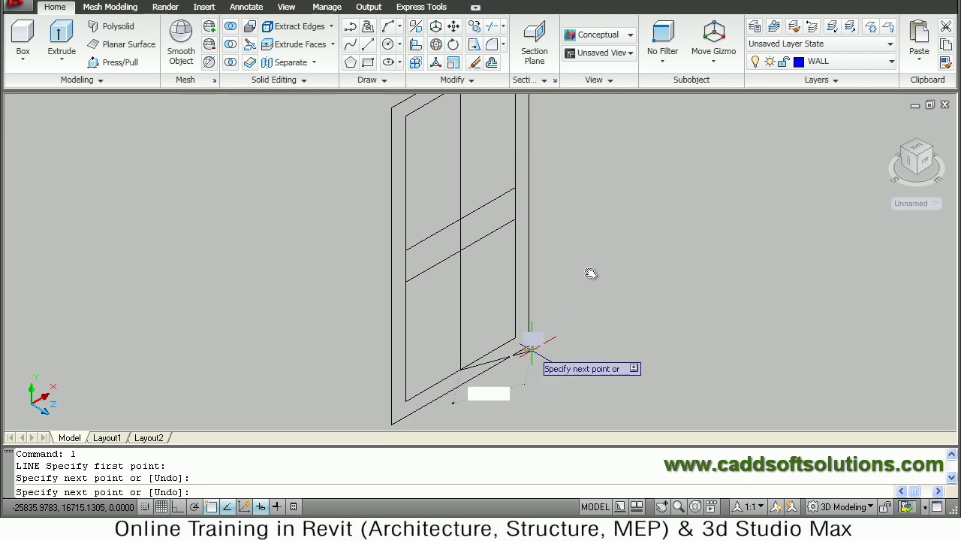
Offset the door's vertical centre line by 50 to both sides to outline the middle stile
key(Escape)
middle_drag(608, 268, 601, 273)
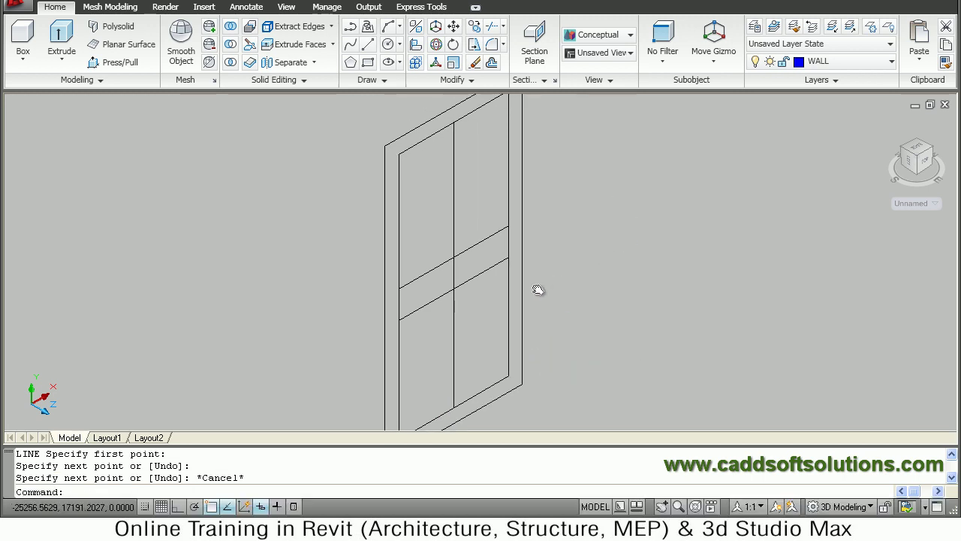
text(o)
key(Return)
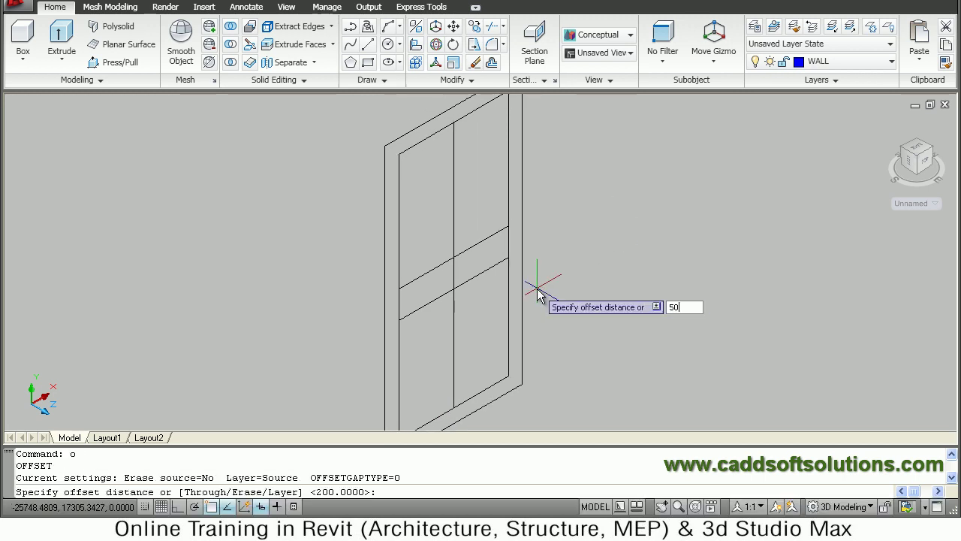
key(Return)
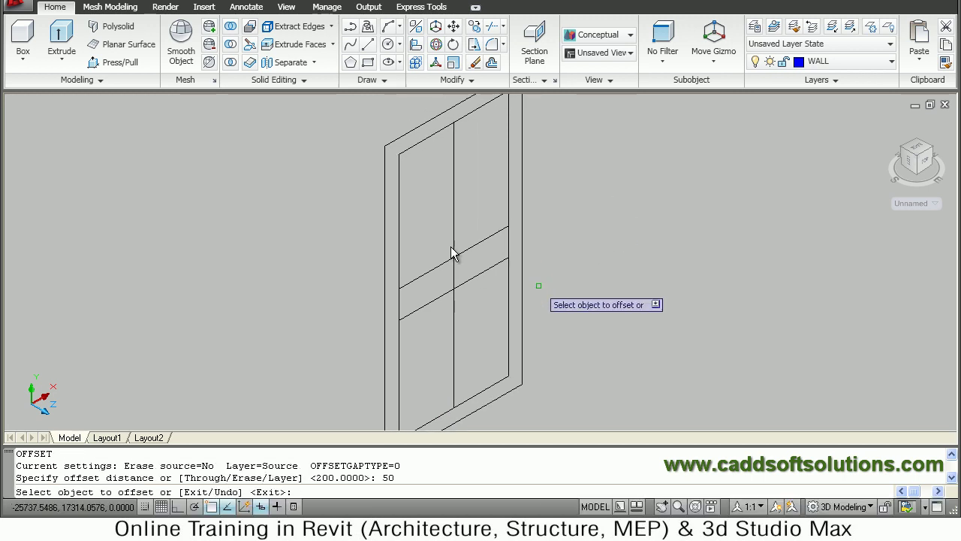
click(455, 204)
click(435, 205)
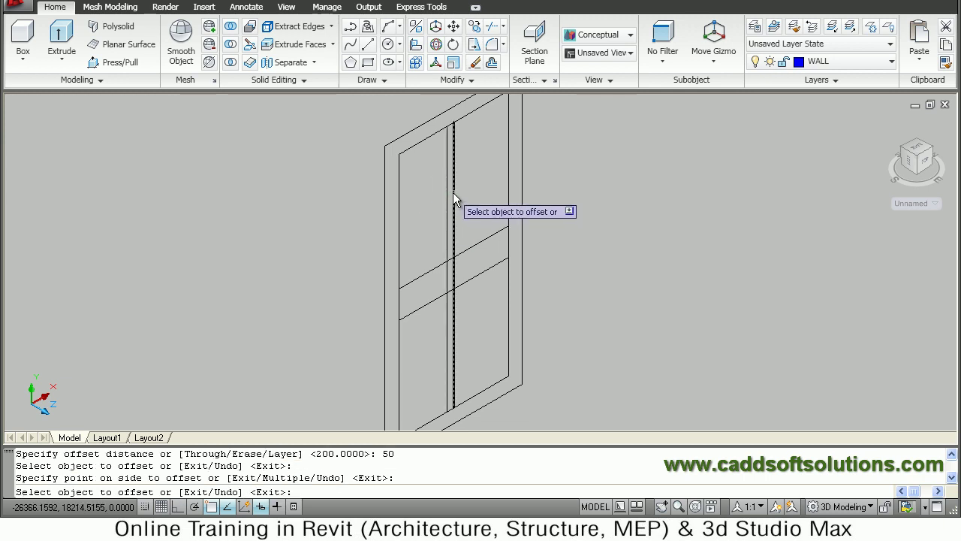
click(453, 192)
click(479, 184)
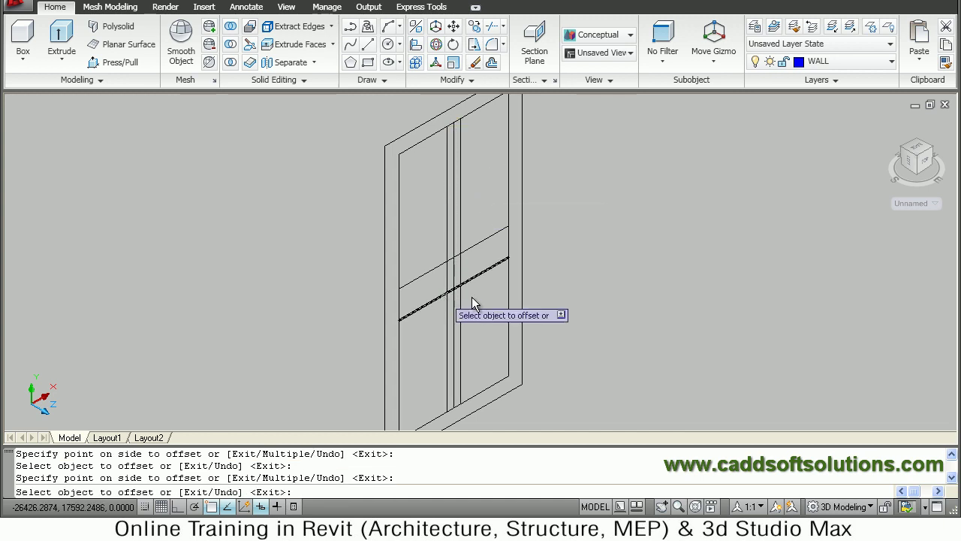
key(Return)
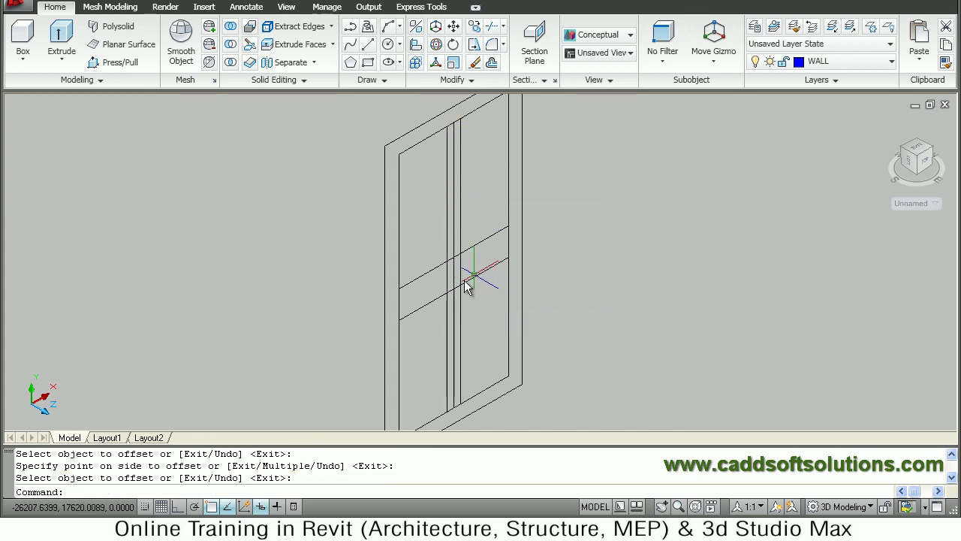
Erase the original vertical centre line between the two offset lines
scroll(466, 286, down, 2)
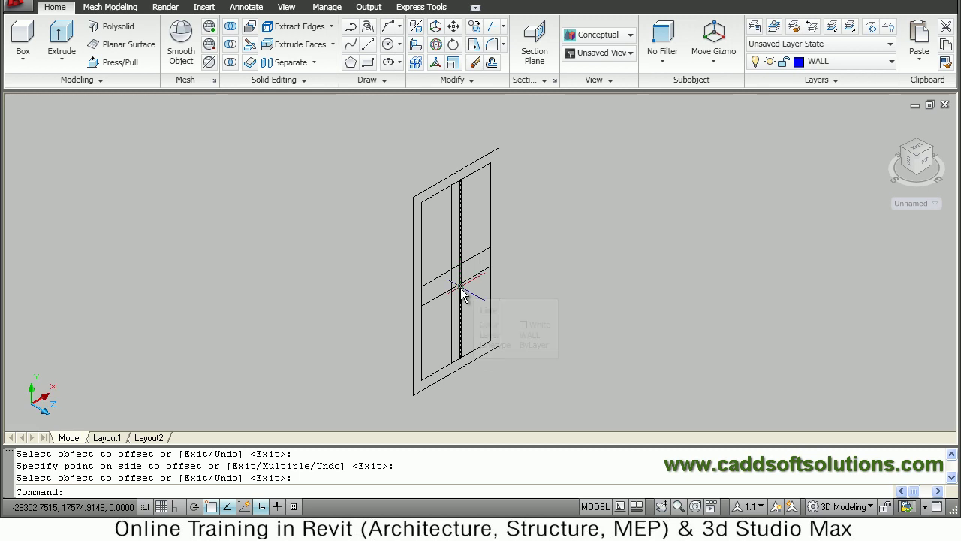
text(e)
key(Return)
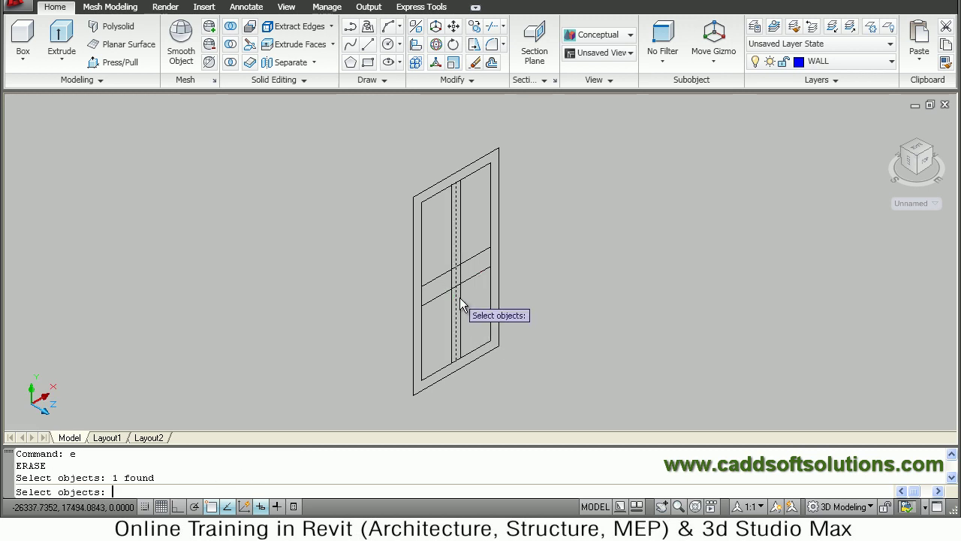
key(Return)
Trim the middle stile and middle rail lines where they cross at the centre of the door
text(tr)
key(Return)
click(475, 293)
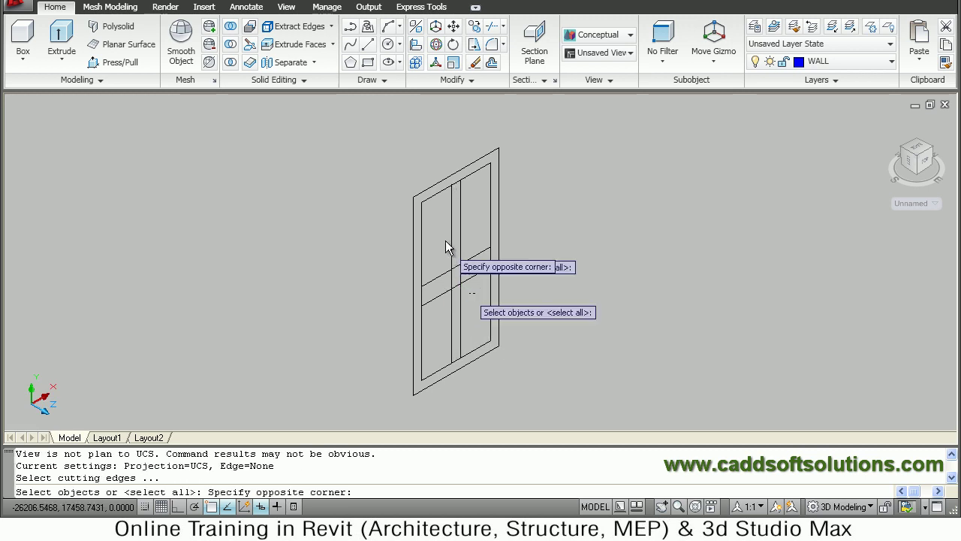
click(437, 237)
key(Return)
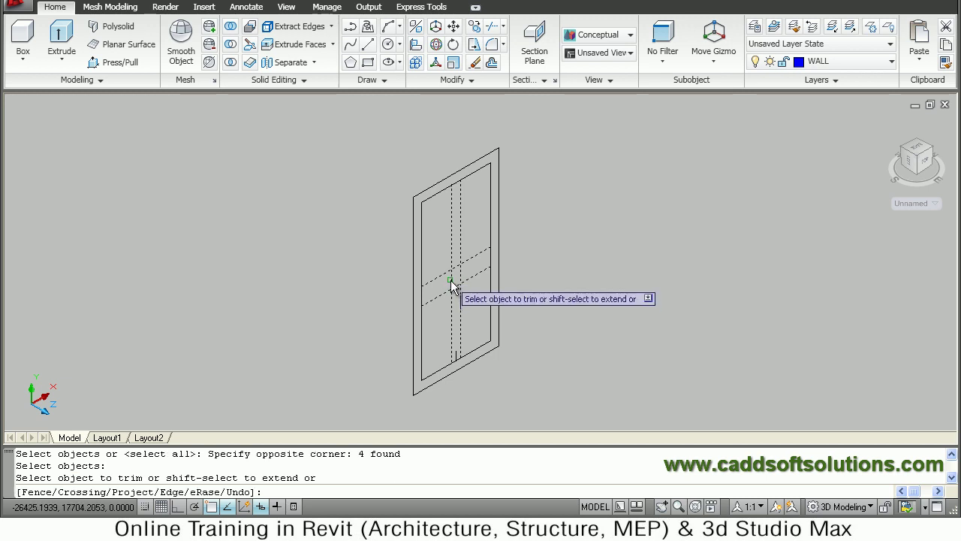
click(454, 277)
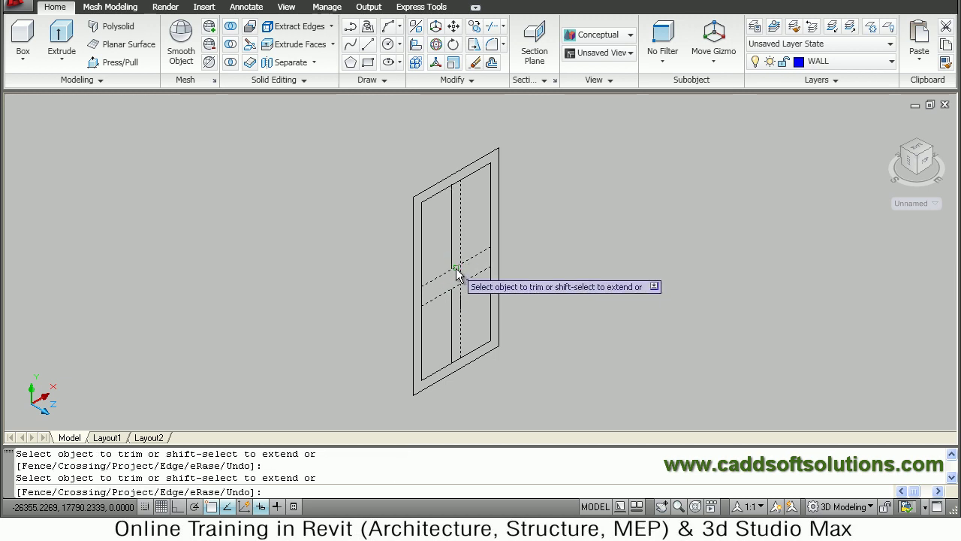
click(460, 272)
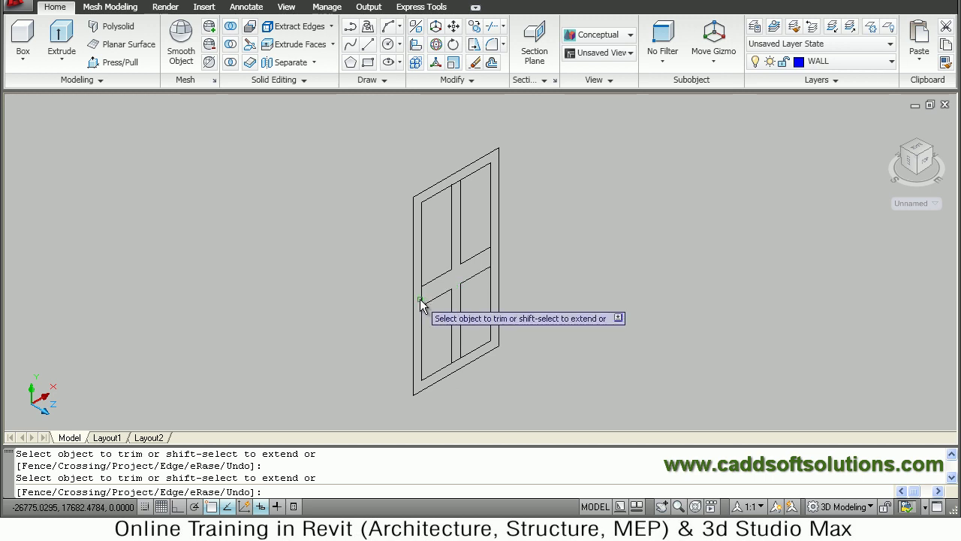
Trim the inner outline's edges between the rail and stile lines to leave four separate closed panel rectangles
click(488, 261)
click(489, 267)
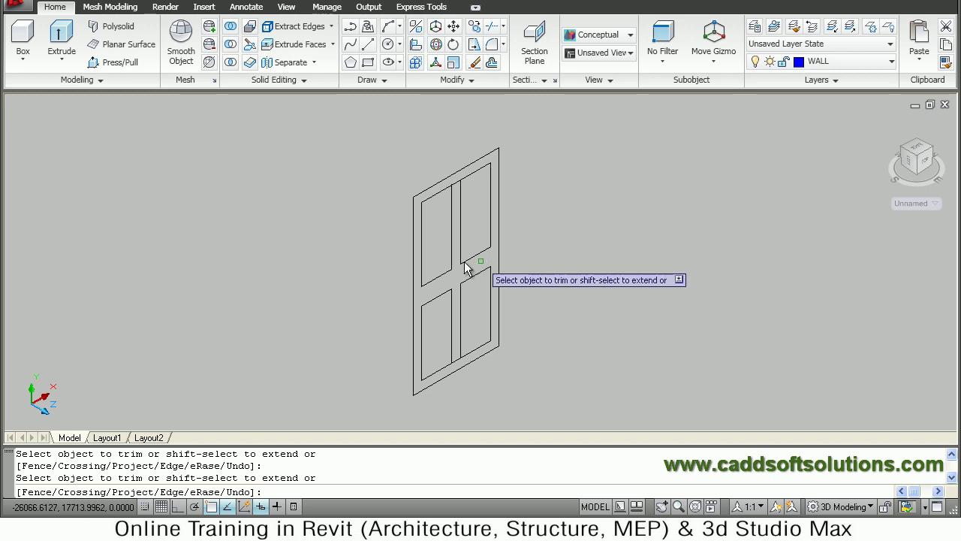
click(456, 183)
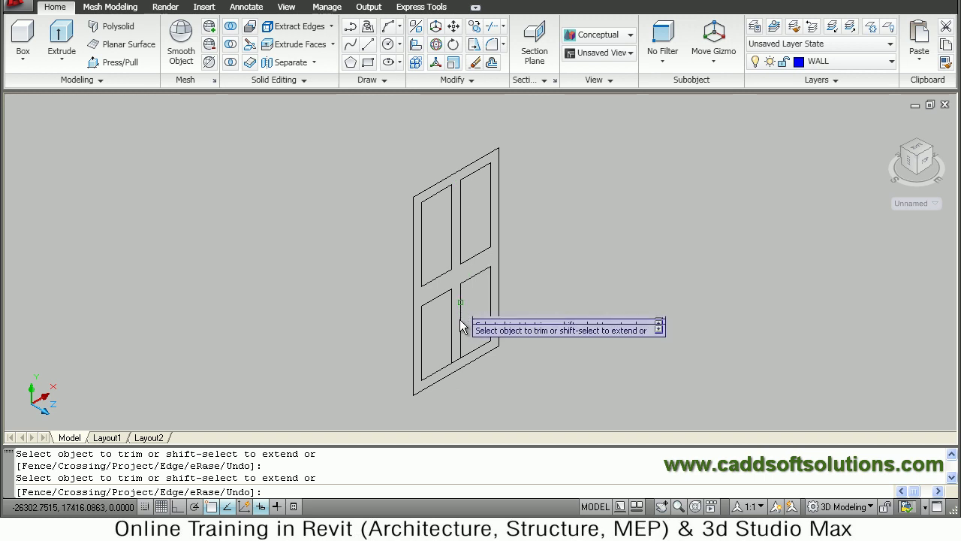
click(458, 351)
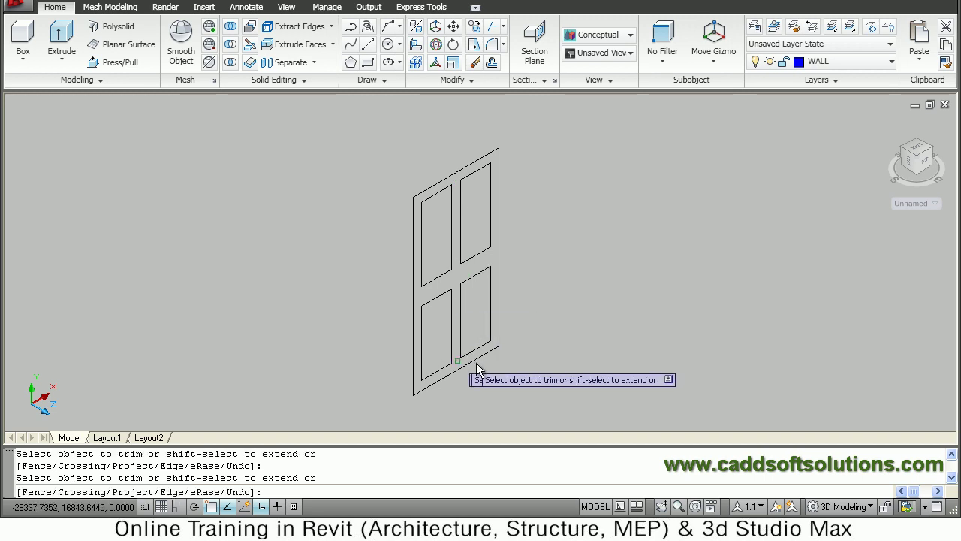
key(Return)
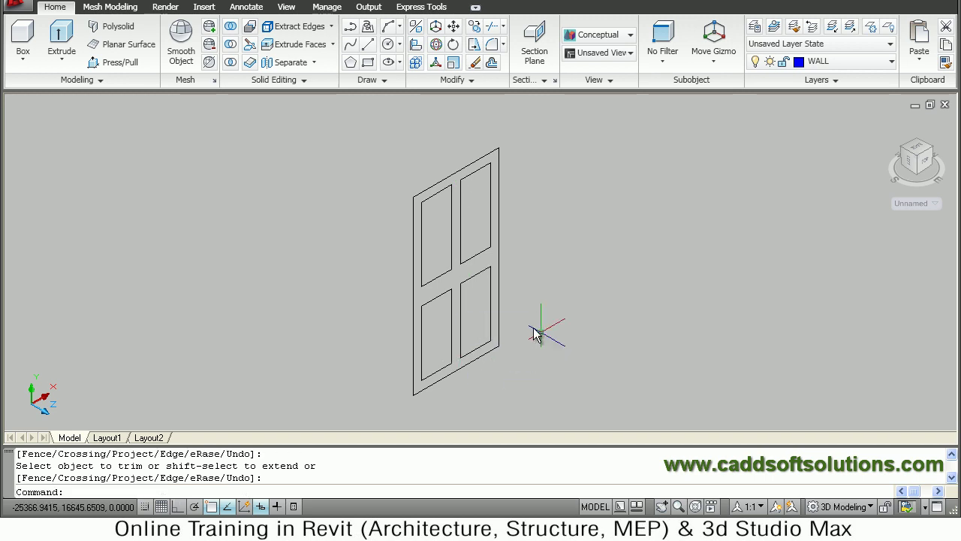
Press/Pull the door frame area around the four panels backward by 50 into a solid
click(499, 275)
key(Escape)
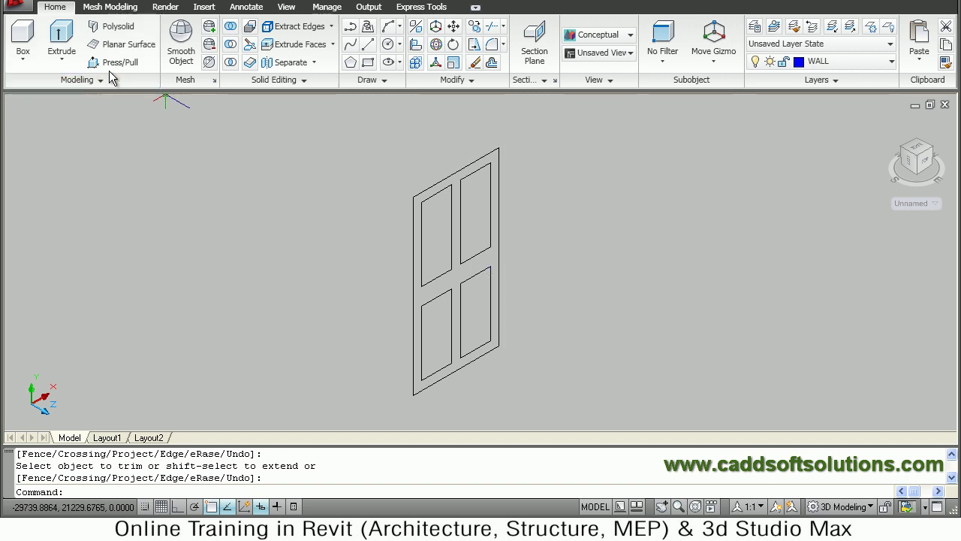
click(116, 65)
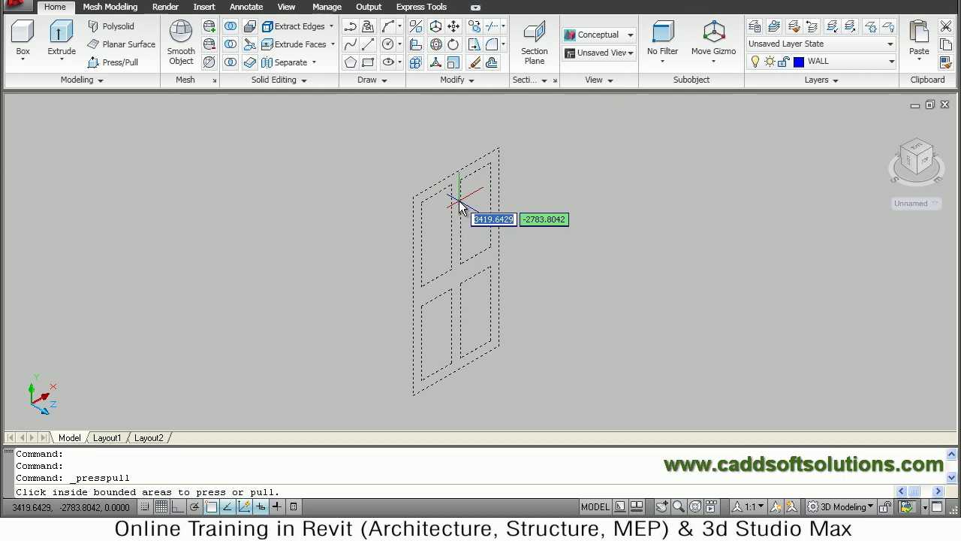
click(394, 155)
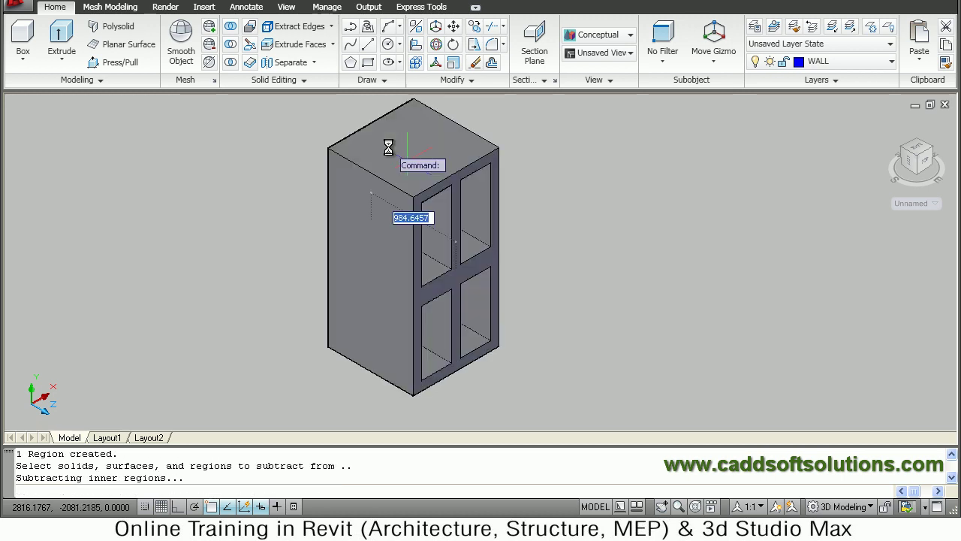
text(50)
key(Return)
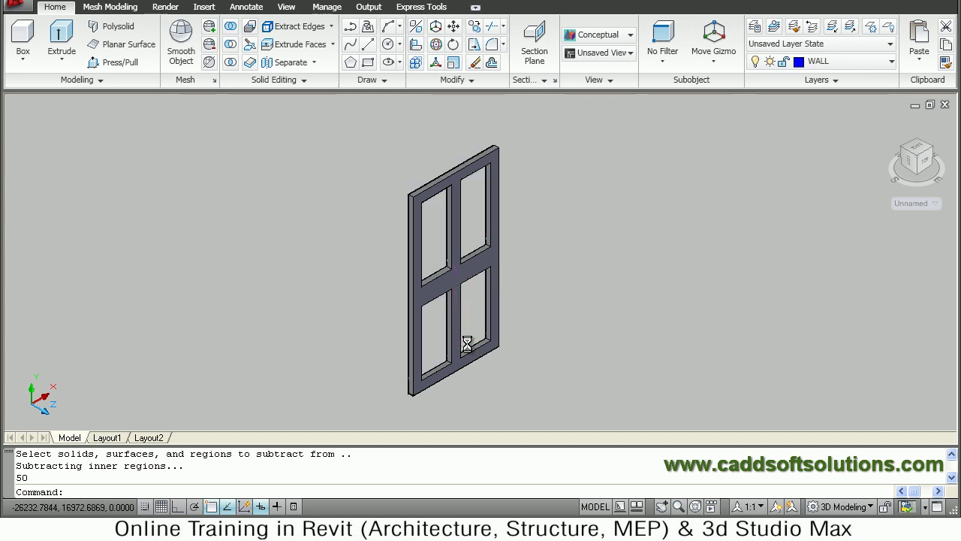
Fill the lower-left door opening with a panel by press-pulling its area backward by 25
scroll(467, 343, up, 2)
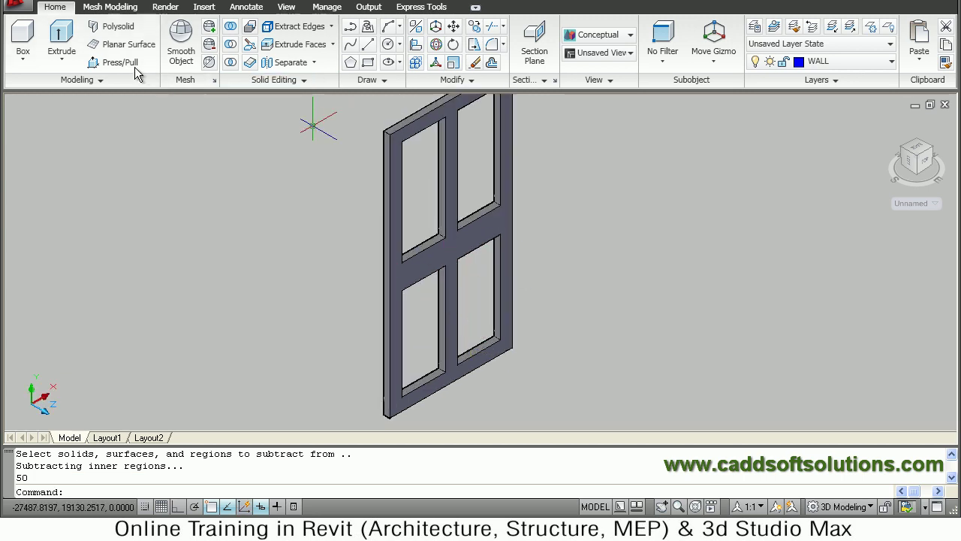
click(114, 62)
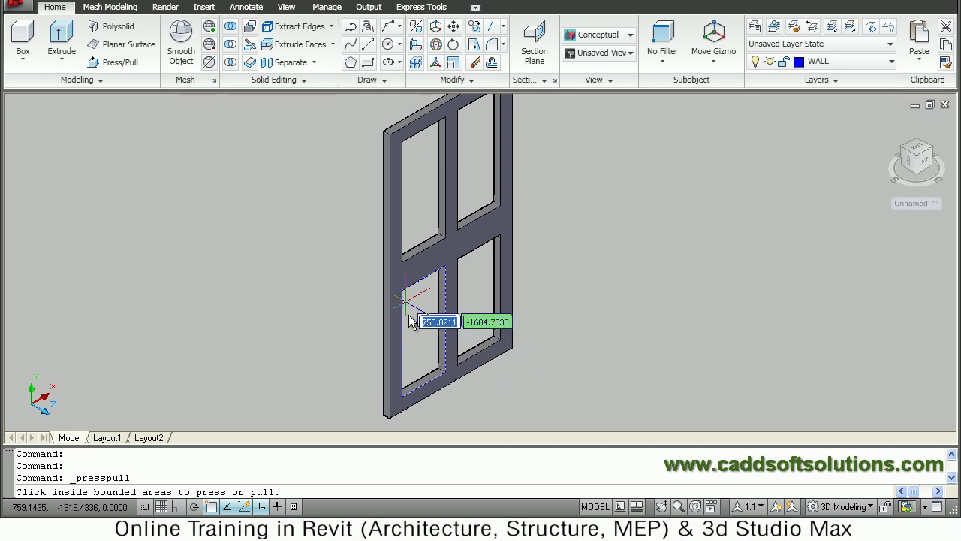
scroll(413, 364, up, 1)
middle_drag(414, 360, 421, 251)
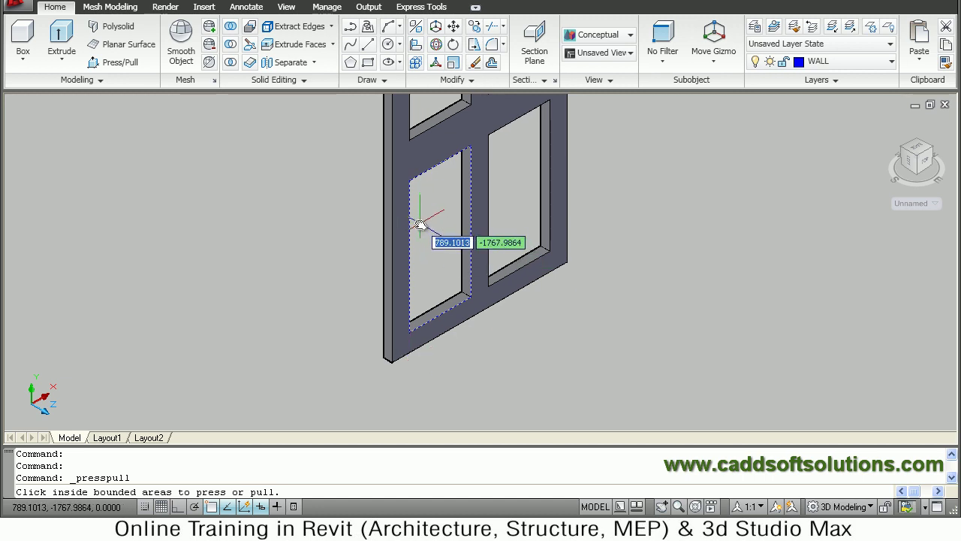
click(419, 225)
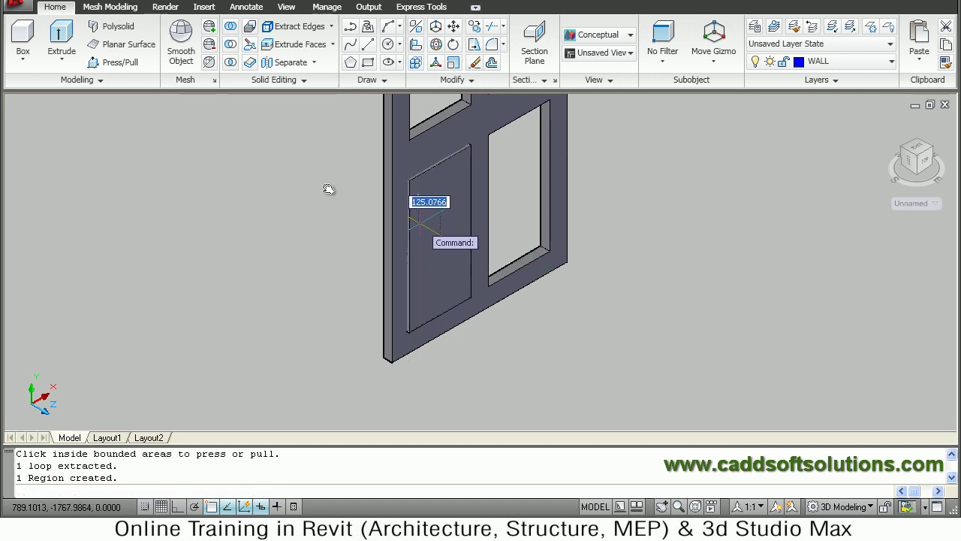
text(25)
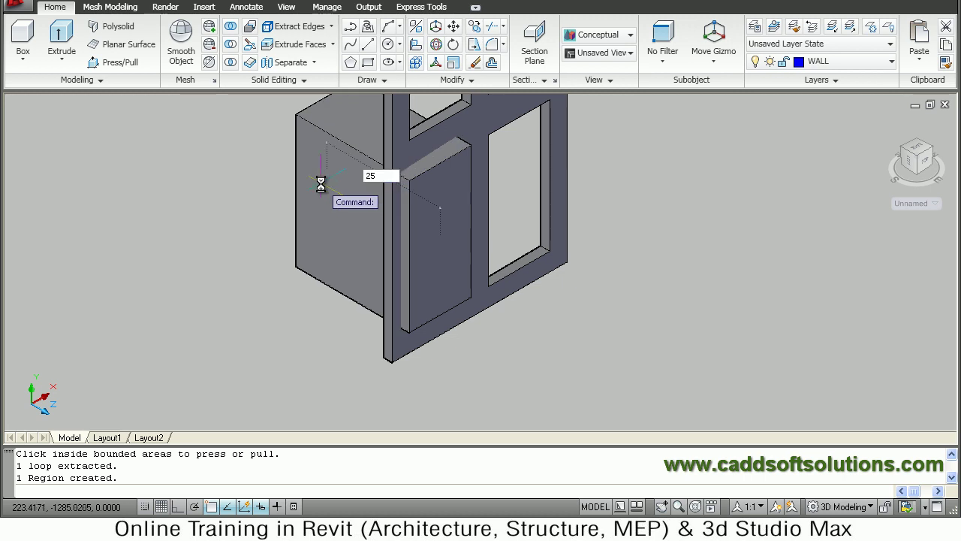
key(Return)
Fill the lower-right door opening with a panel by press-pulling its area backward by 25
middle_drag(616, 238, 489, 294)
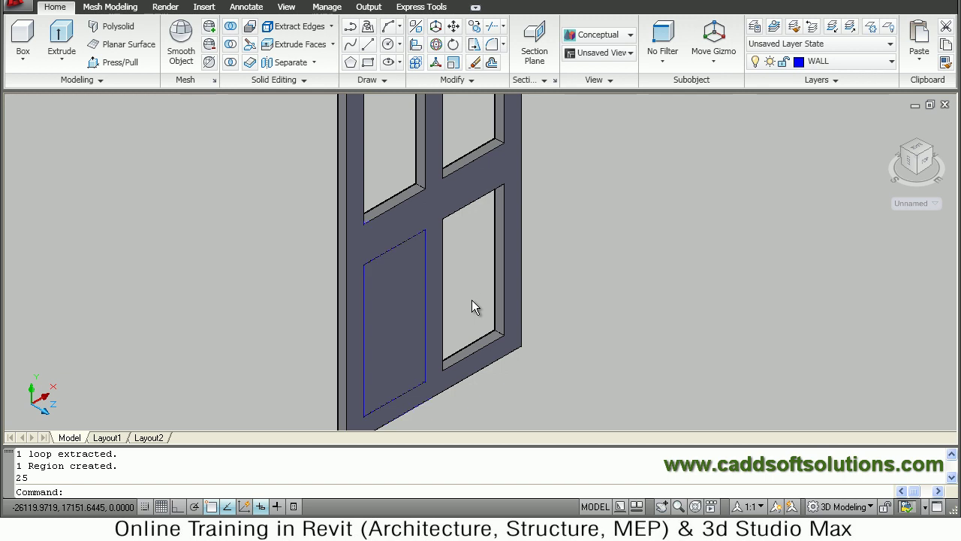
key(Return)
click(461, 279)
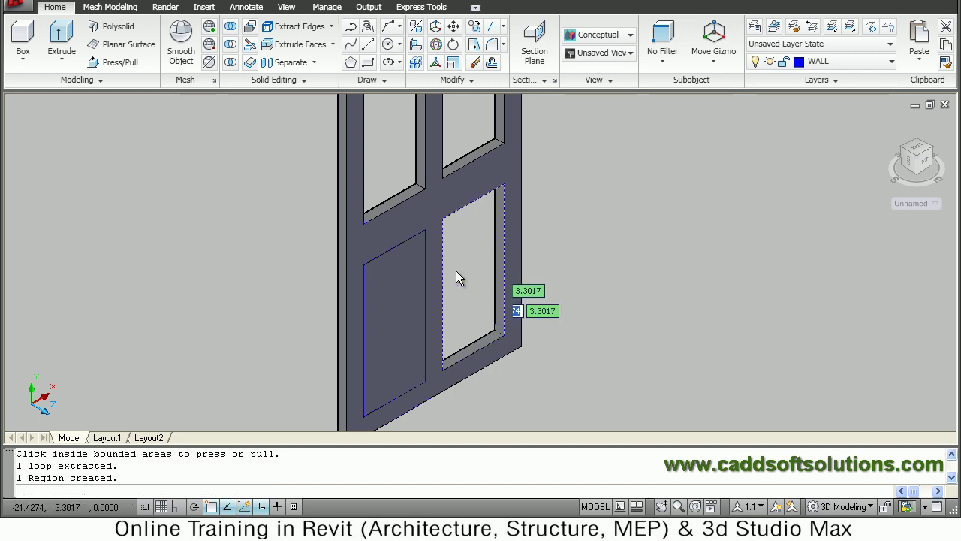
click(458, 276)
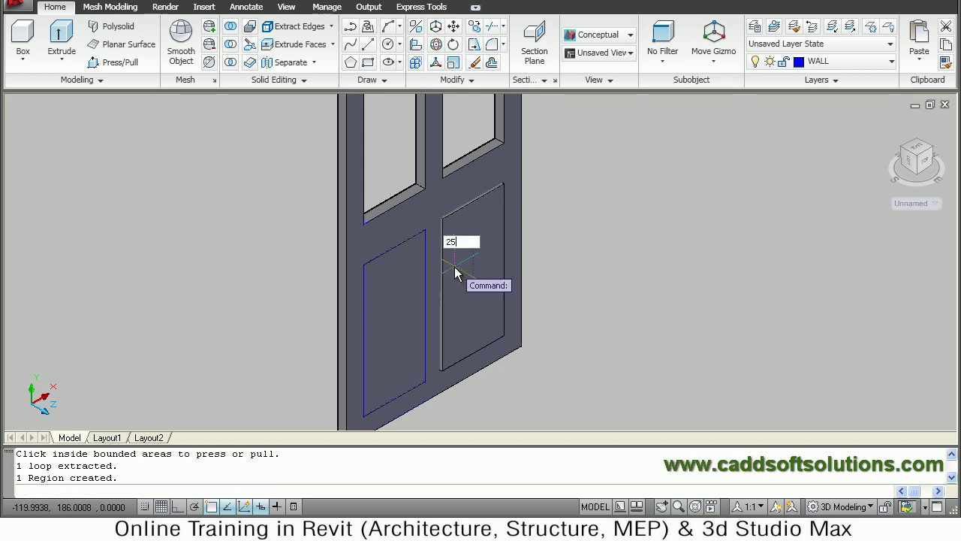
key(Return)
Fill the upper-left door opening with a panel by press-pulling its area backward by 25
middle_drag(520, 303, 543, 481)
key(Return)
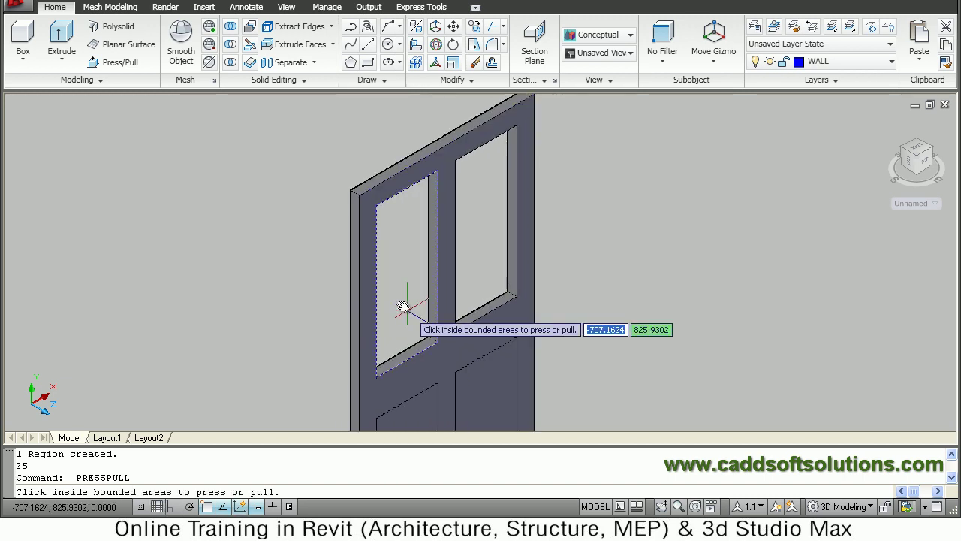
click(391, 279)
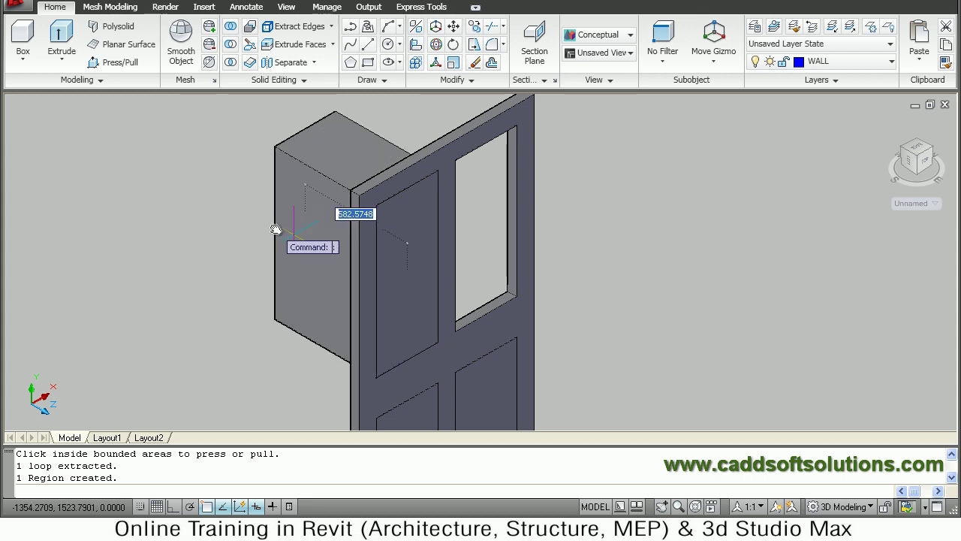
text(25)
key(Return)
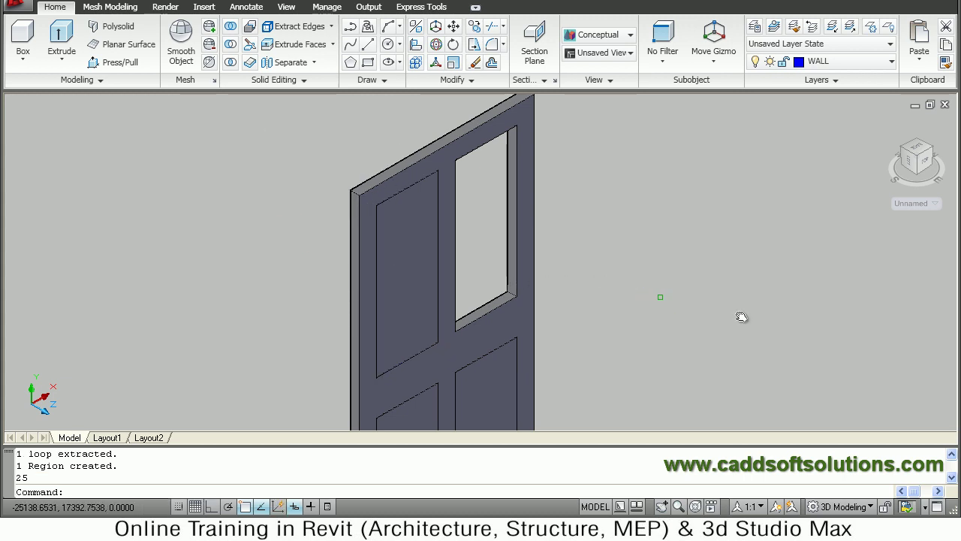
Fill the upper-right door opening with a panel by press-pulling its area backward by 25
key(Return)
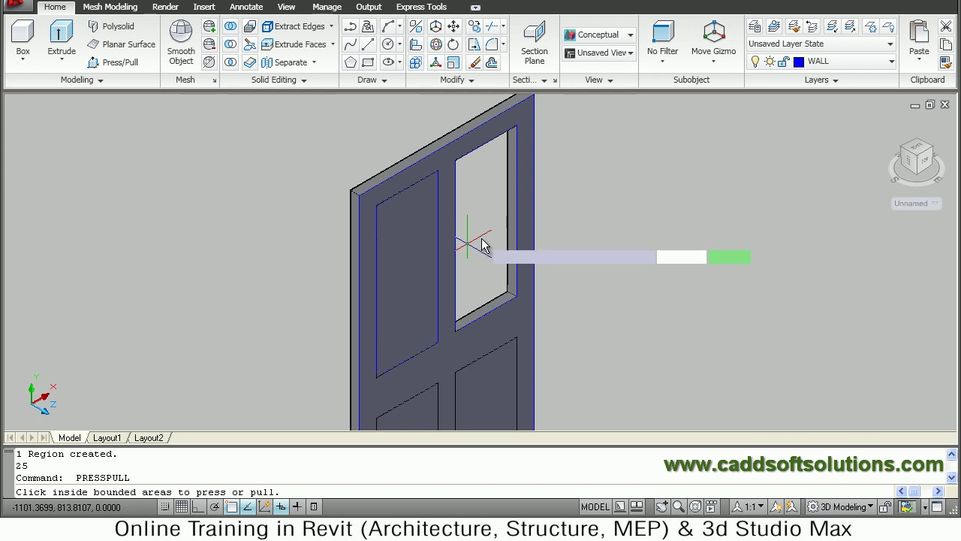
click(493, 245)
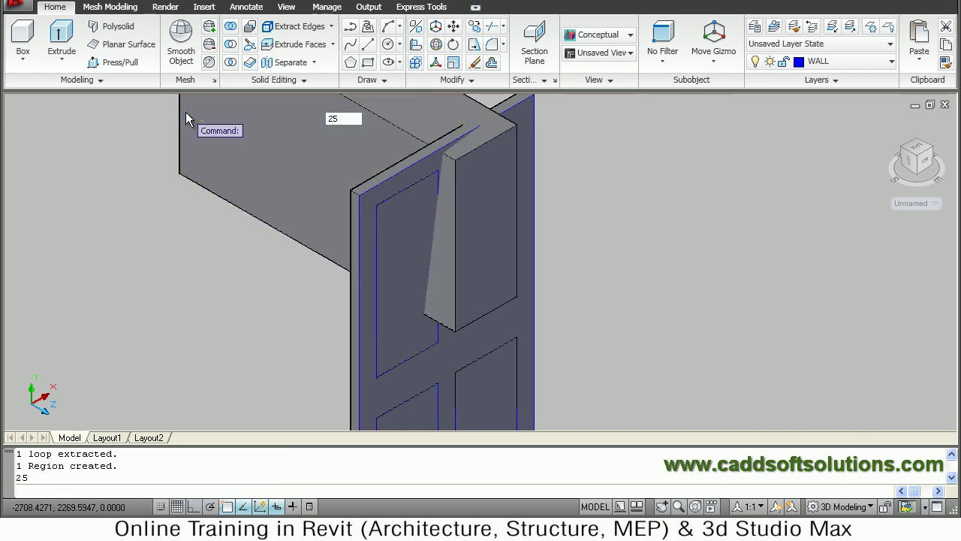
key(Return)
key(Escape)
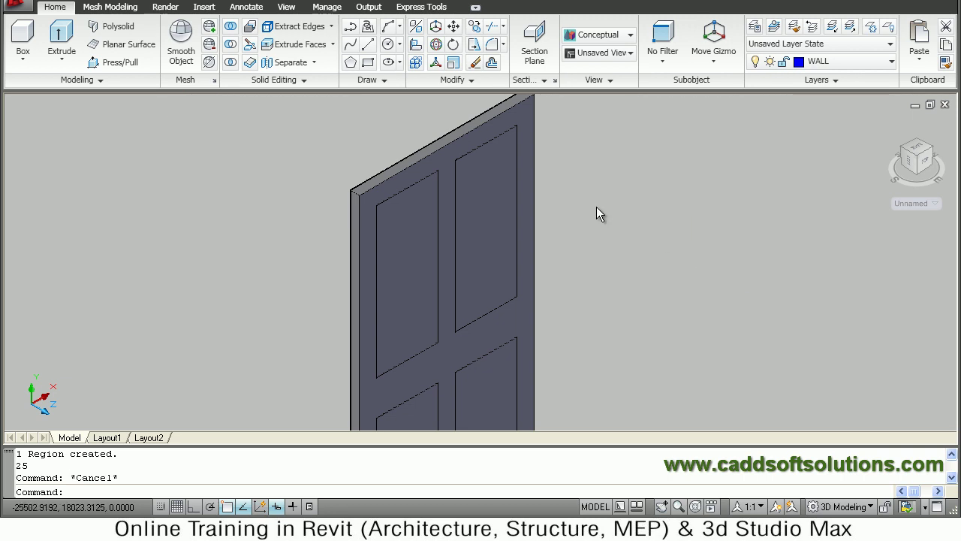
scroll(597, 208, down, 2)
middle_drag(582, 268, 539, 238)
scroll(540, 225, down, 2)
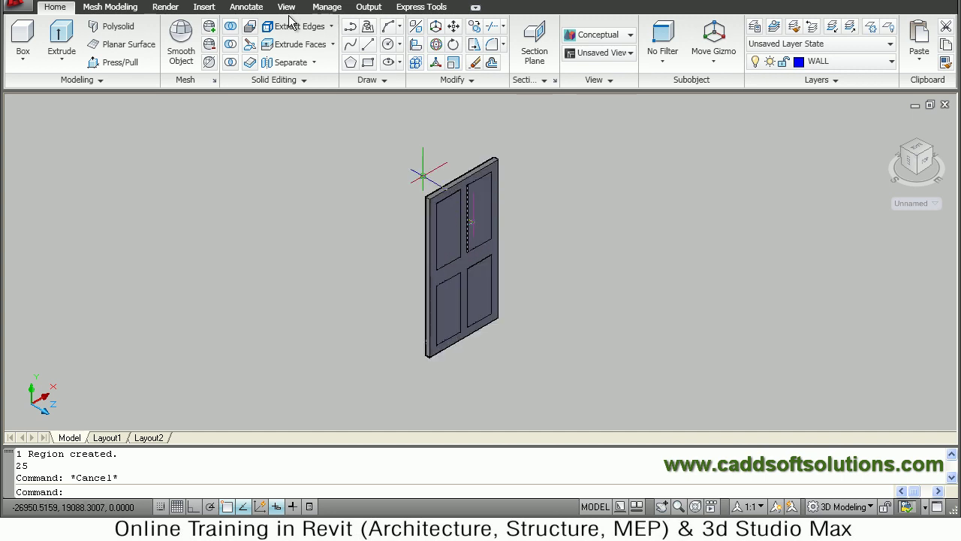
Union the door frame and its four panels into one solid
click(230, 30)
click(513, 132)
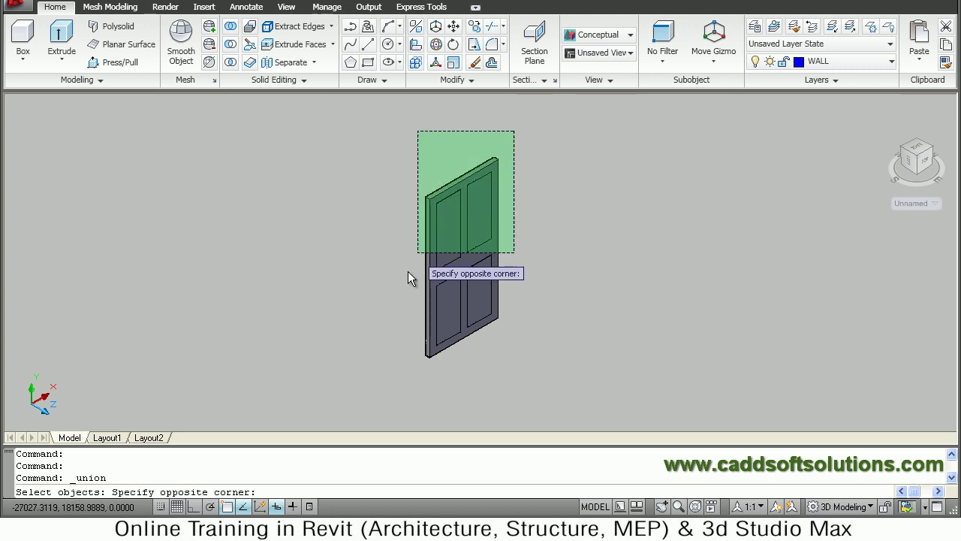
click(388, 347)
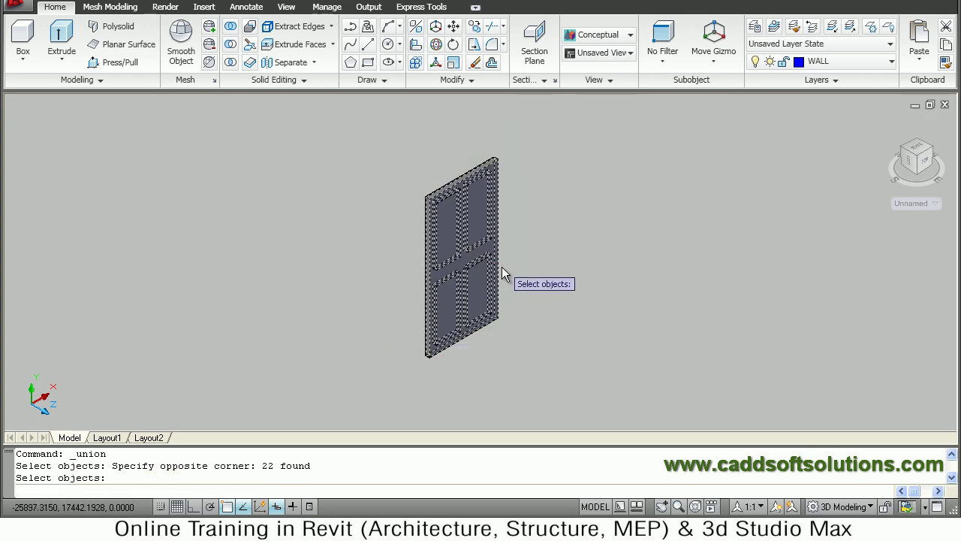
key(Return)
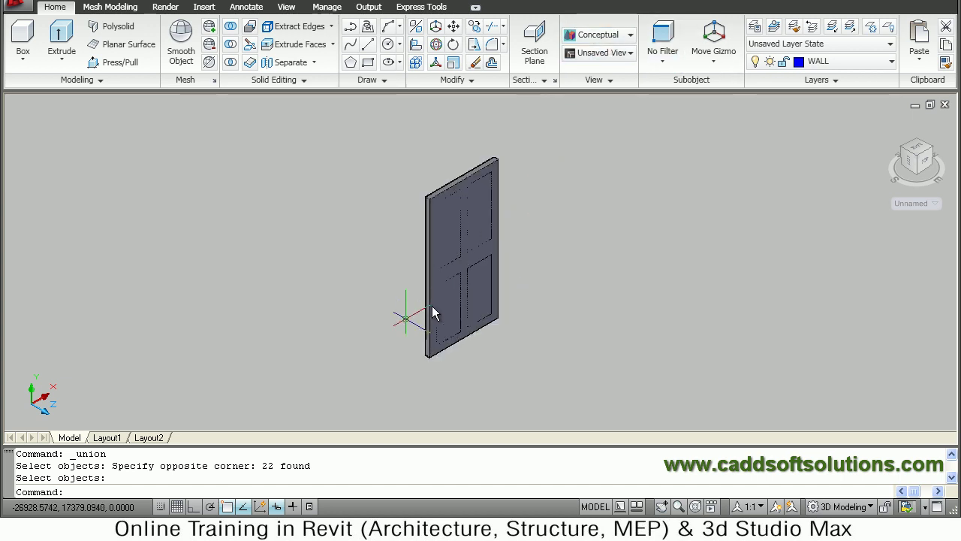
Rotate the door solid 180 degrees about its vertical axis with the rotate gizmo
click(458, 293)
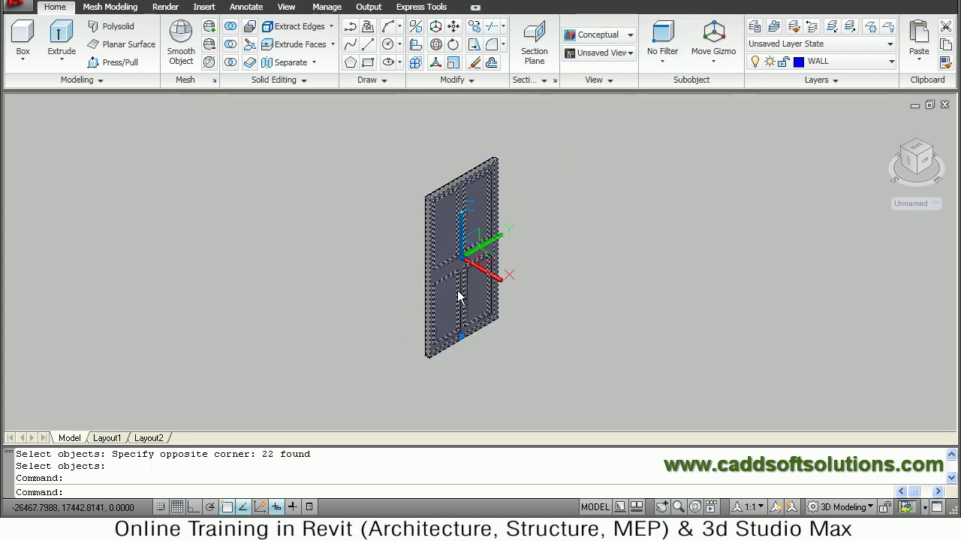
click(695, 66)
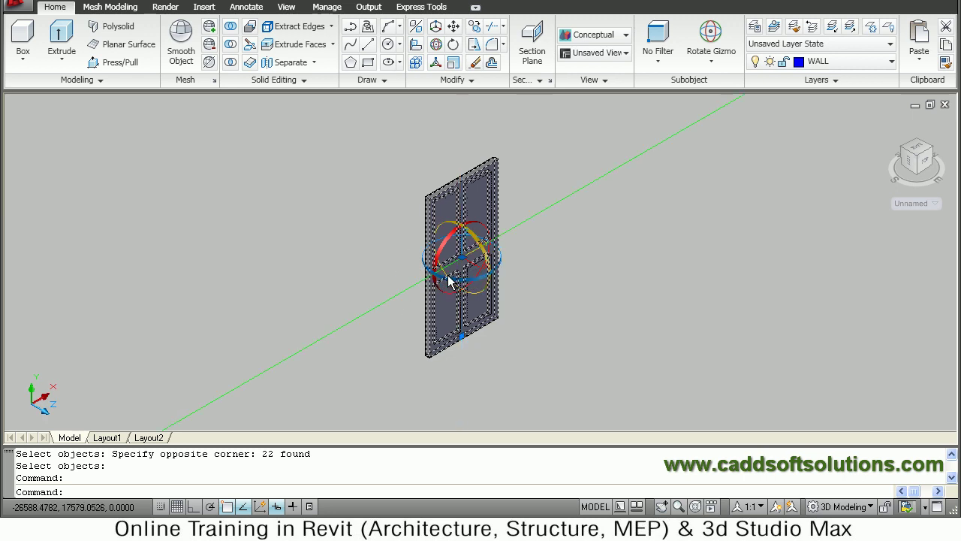
scroll(466, 286, up, 4)
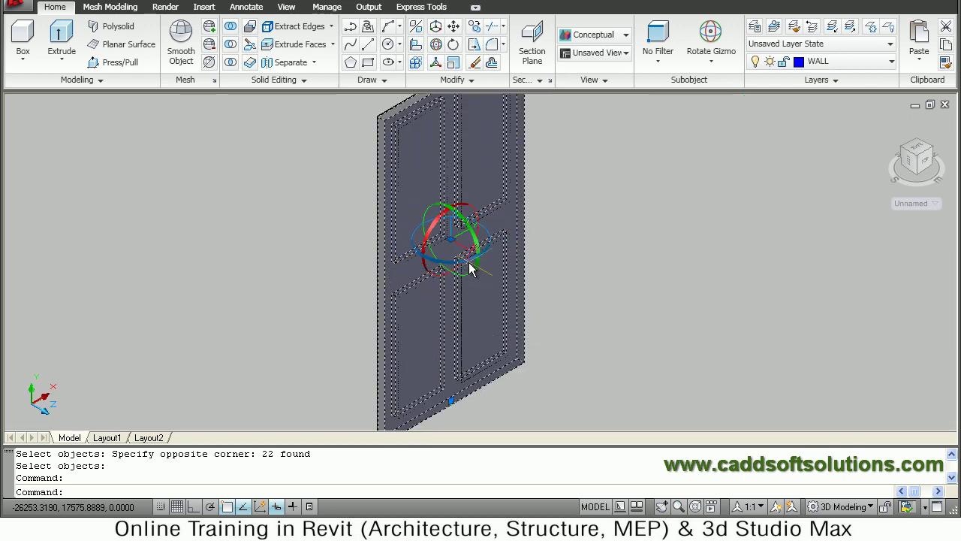
click(468, 269)
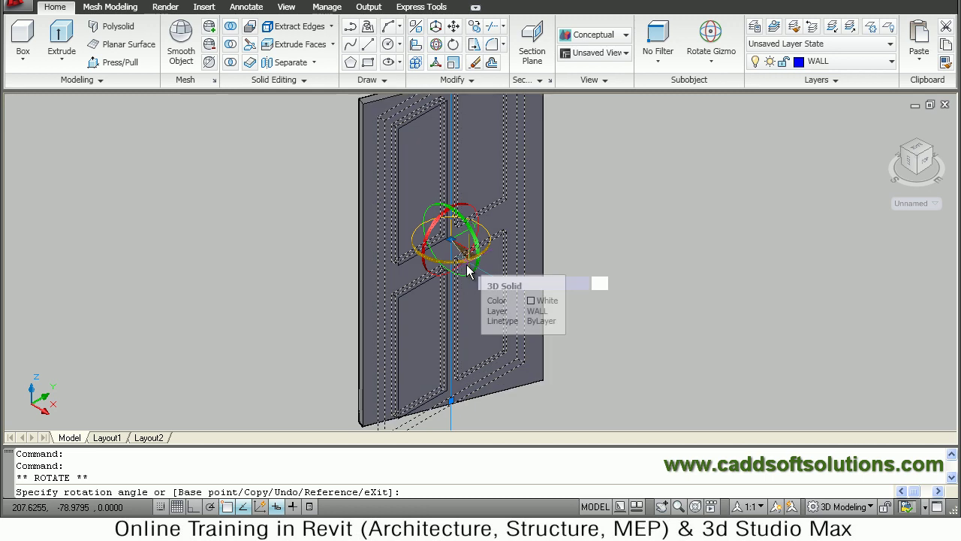
text(180)
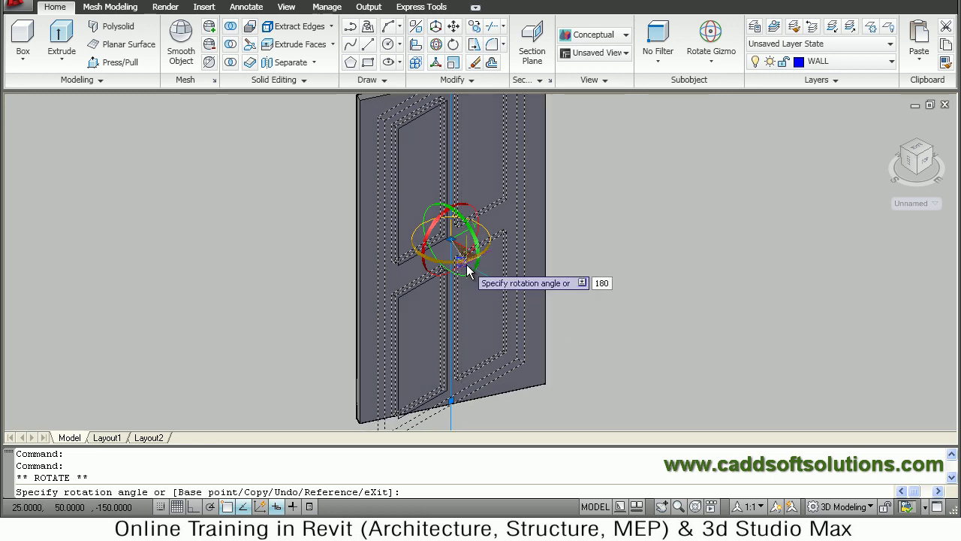
key(Return)
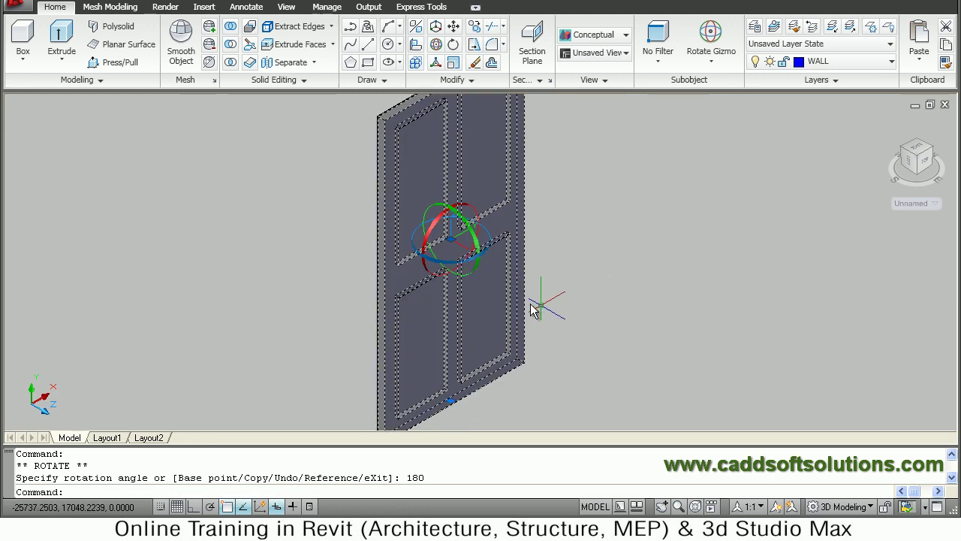
key(Escape)
key(Escape)
Copy the door from the midpoint of the short edge at its bottom corner into the house's outer entrance opening
scroll(508, 306, down, 2)
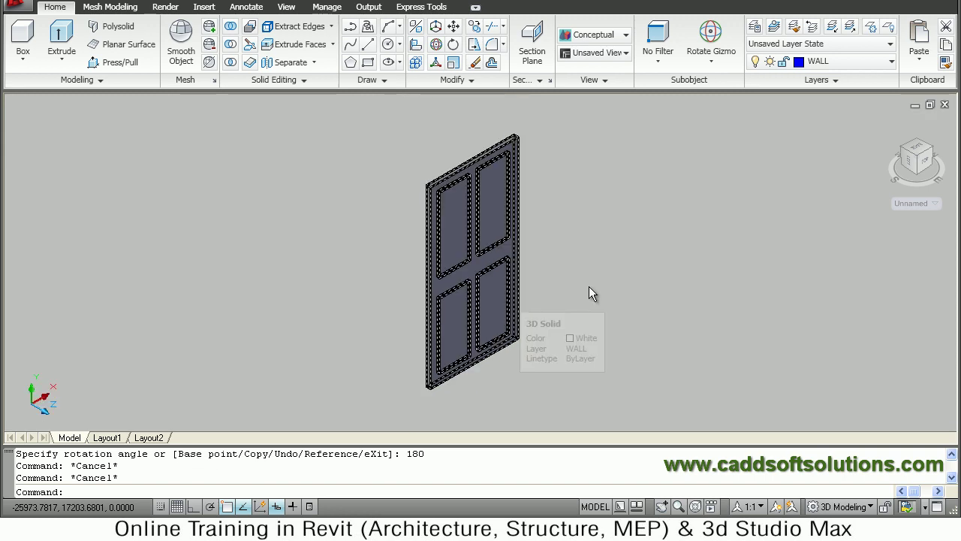
text(co)
key(Return)
click(507, 311)
key(Return)
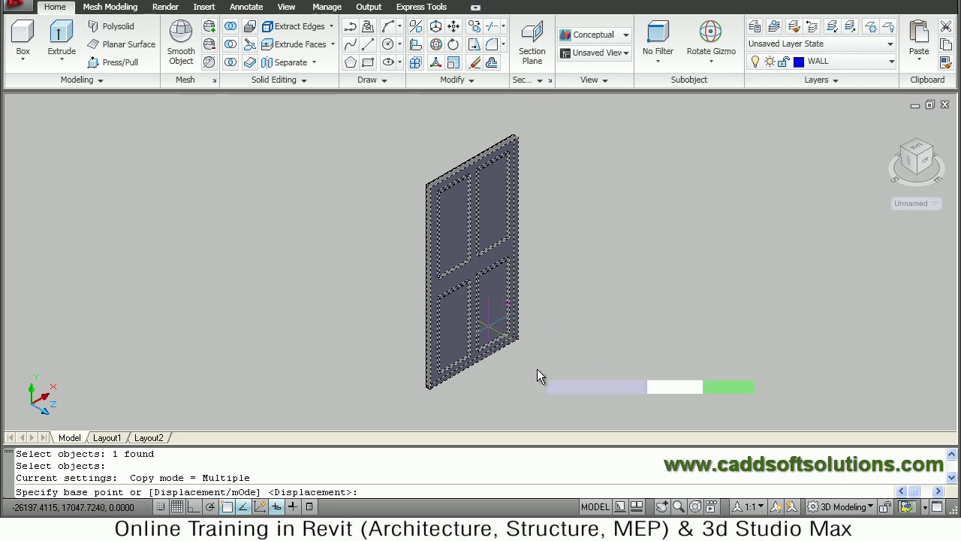
scroll(522, 353, up, 6)
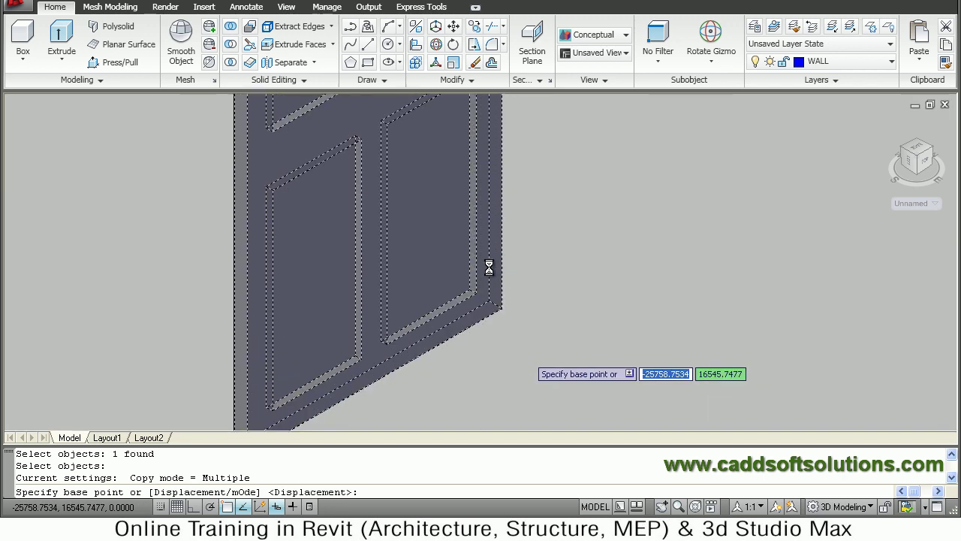
scroll(481, 245, up, 3)
middle_drag(483, 253, 446, 187)
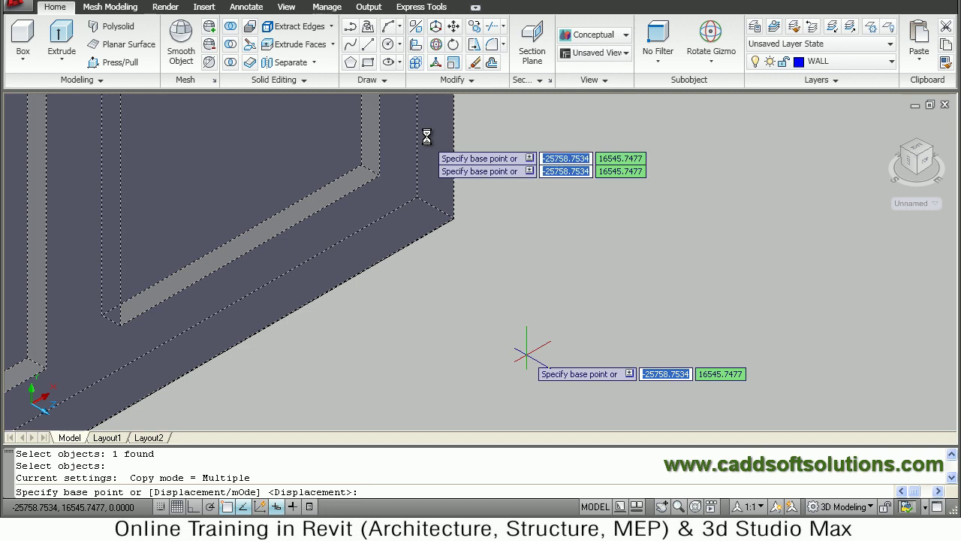
click(438, 210)
scroll(553, 210, down, 4)
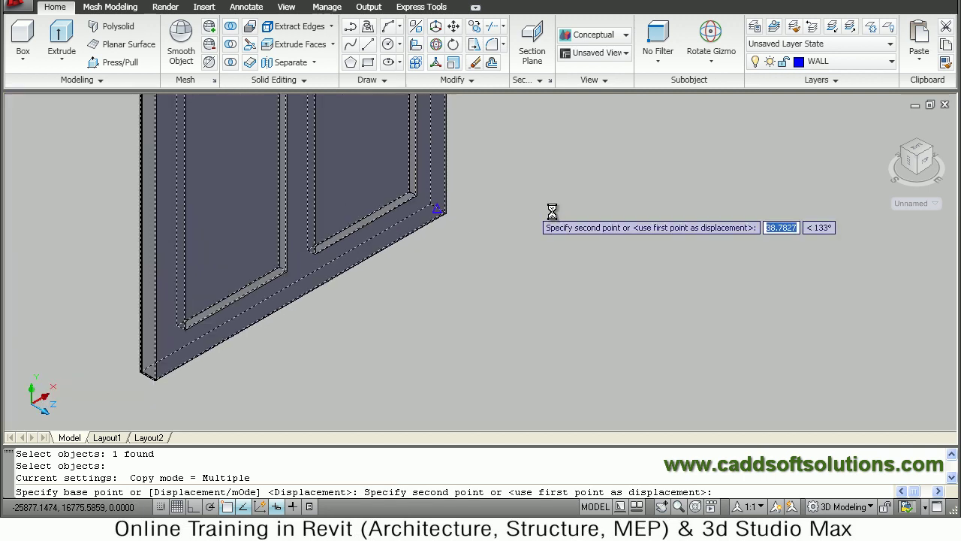
scroll(620, 238, down, 3)
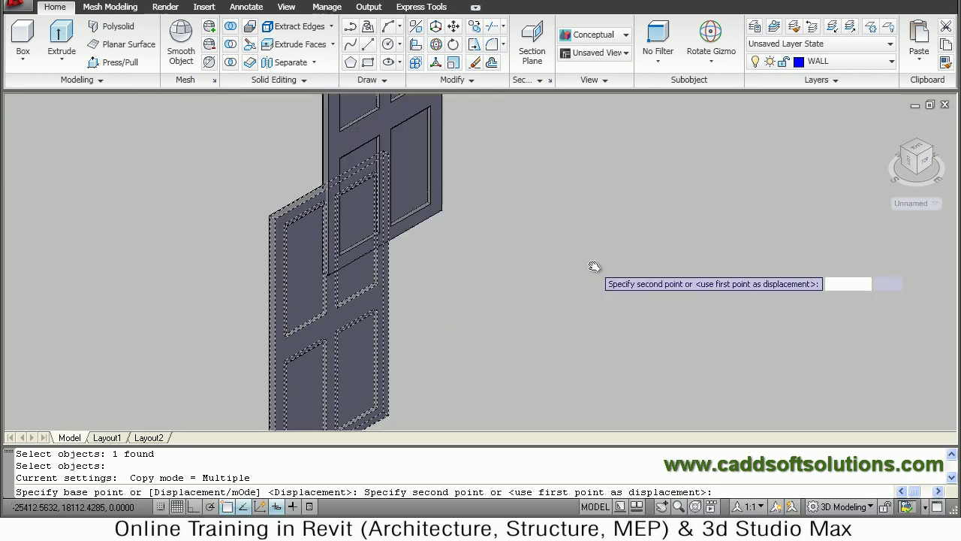
scroll(558, 226, down, 2)
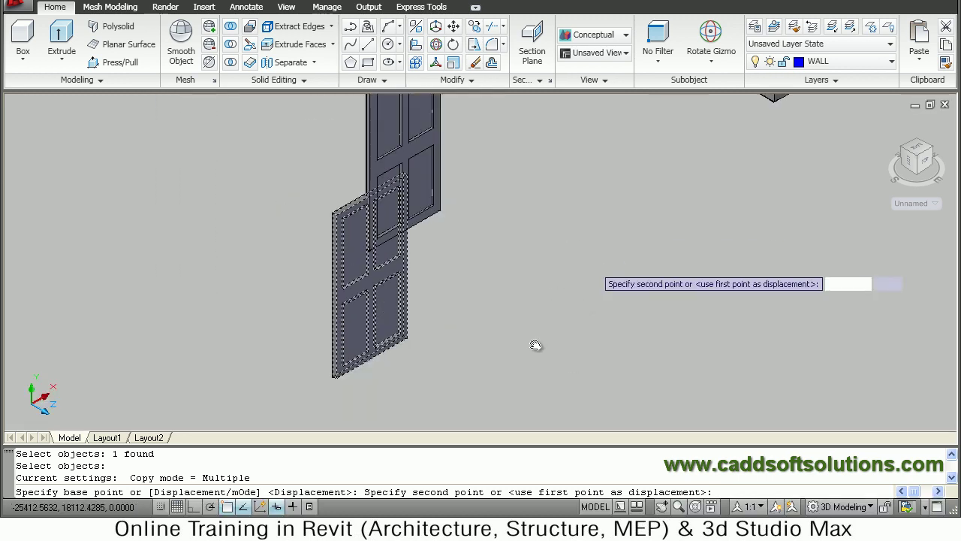
middle_drag(530, 377, 876, 239)
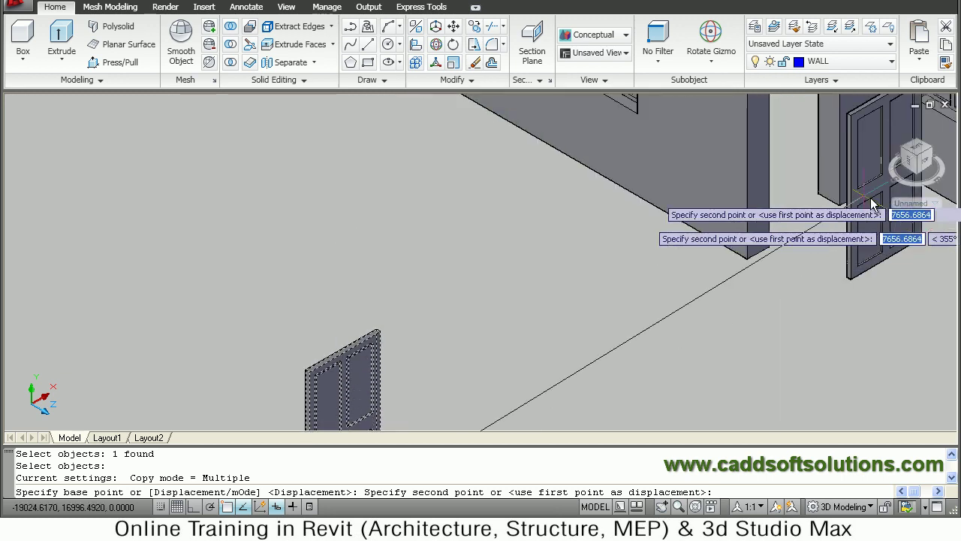
scroll(826, 212, up, 4)
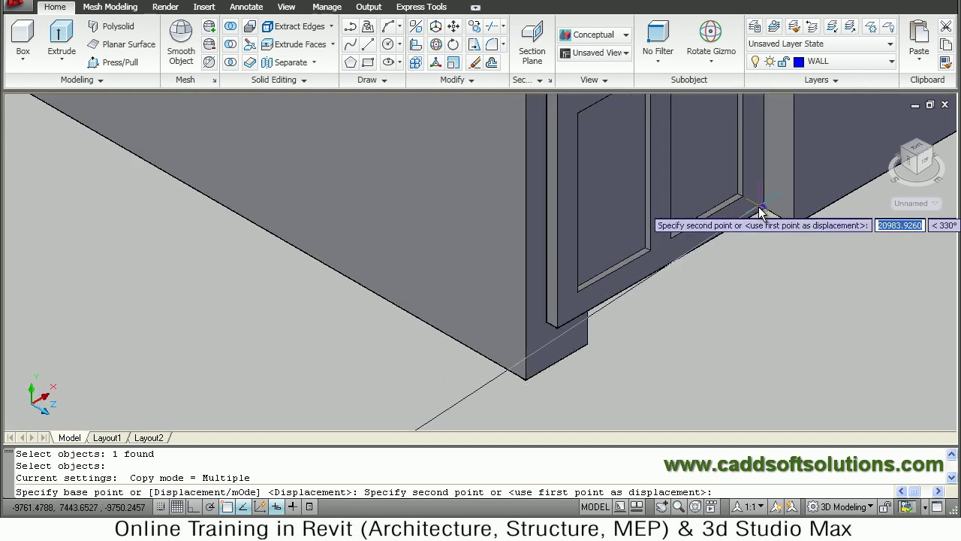
click(761, 285)
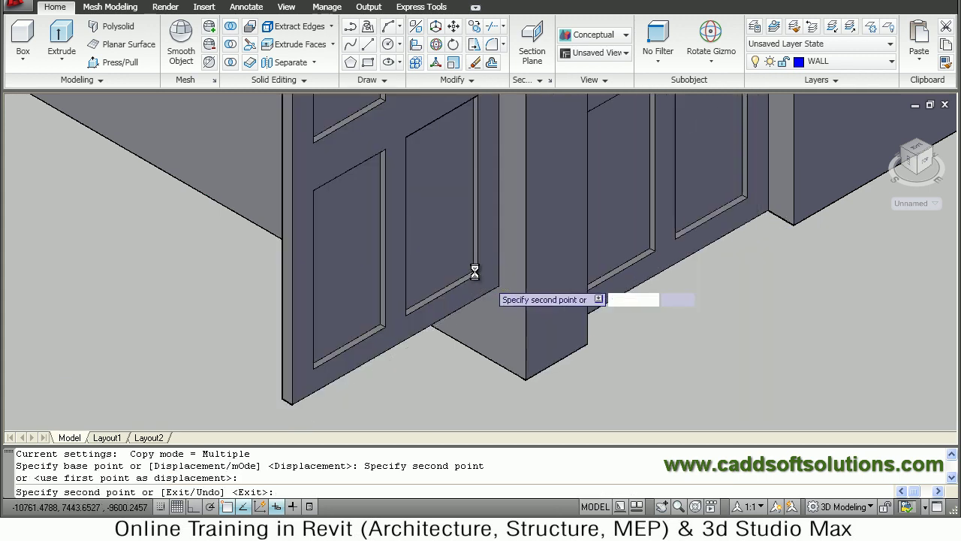
Try to place another door copy in the nearest interior doorway behind the entrance wall
scroll(474, 270, down, 2)
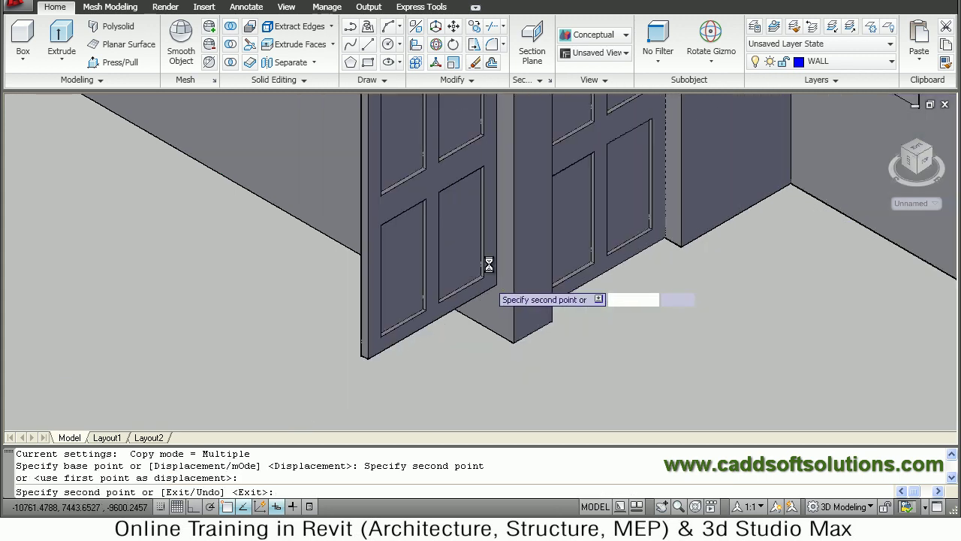
scroll(594, 252, down, 3)
scroll(443, 284, up, 1)
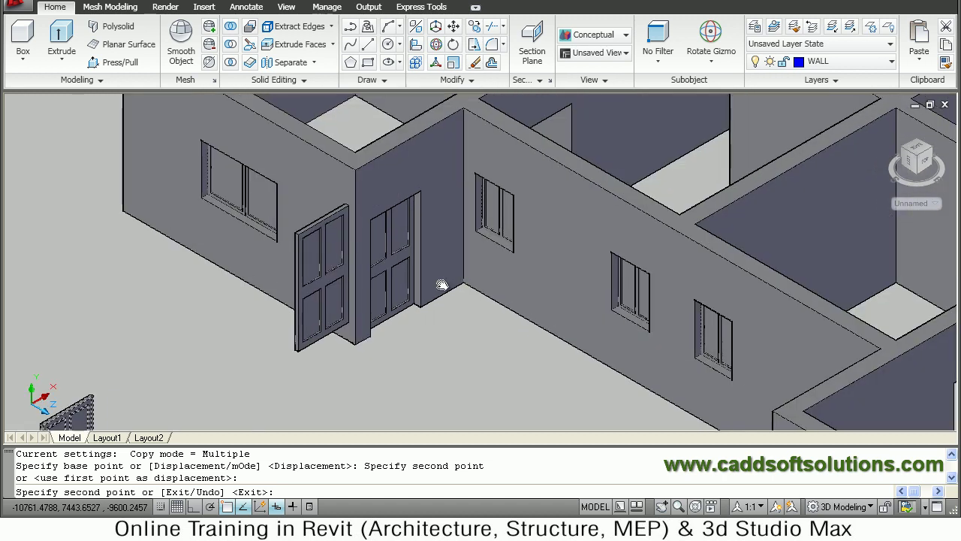
mouse_move(440, 286)
middle_down()
mouse_move(422, 281)
mouse_move(382, 320)
mouse_move(357, 402)
middle_up()
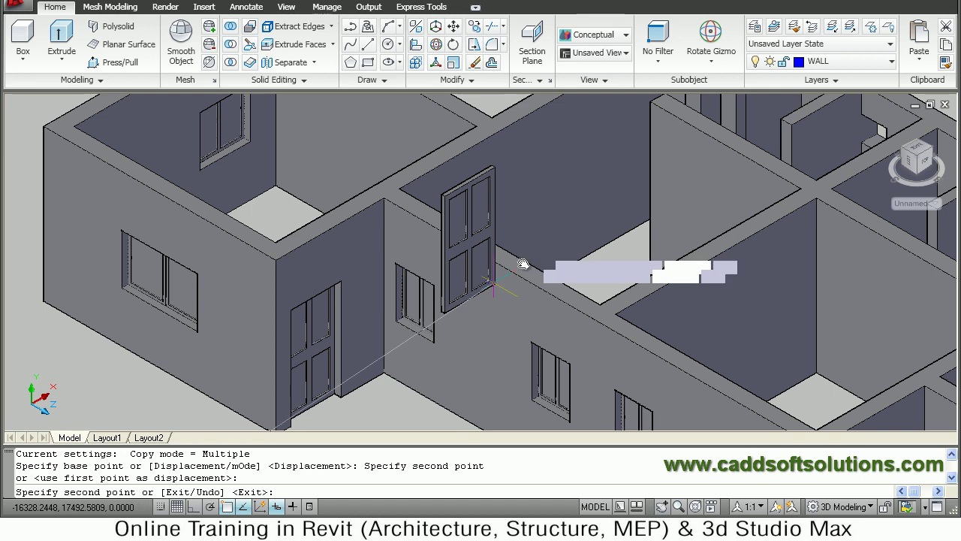
middle_click(504, 267)
scroll(485, 268, up, 5)
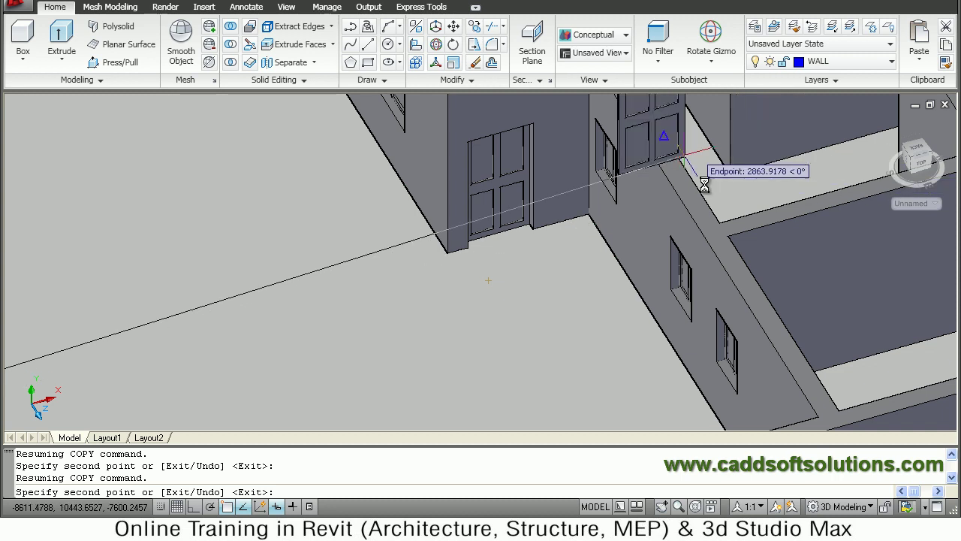
click(725, 161)
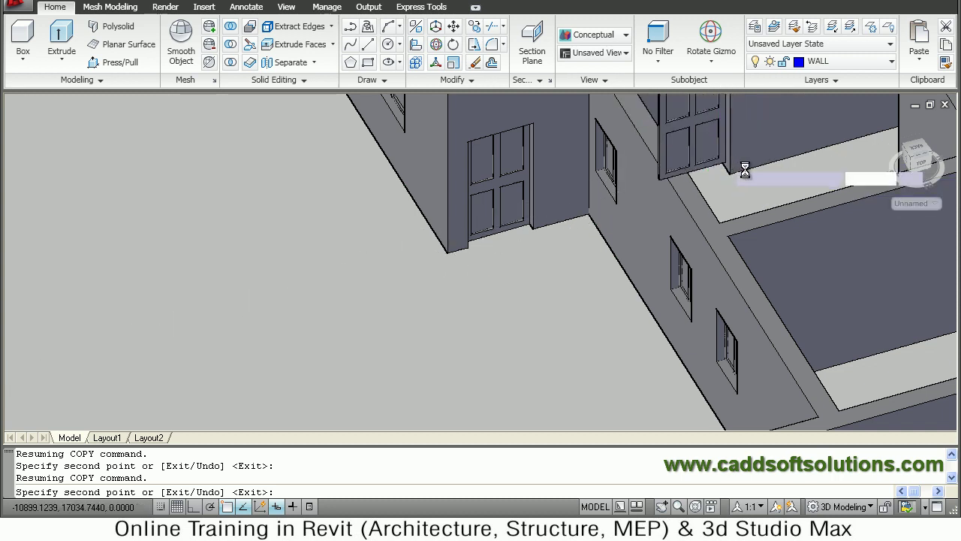
scroll(700, 160, up, 2)
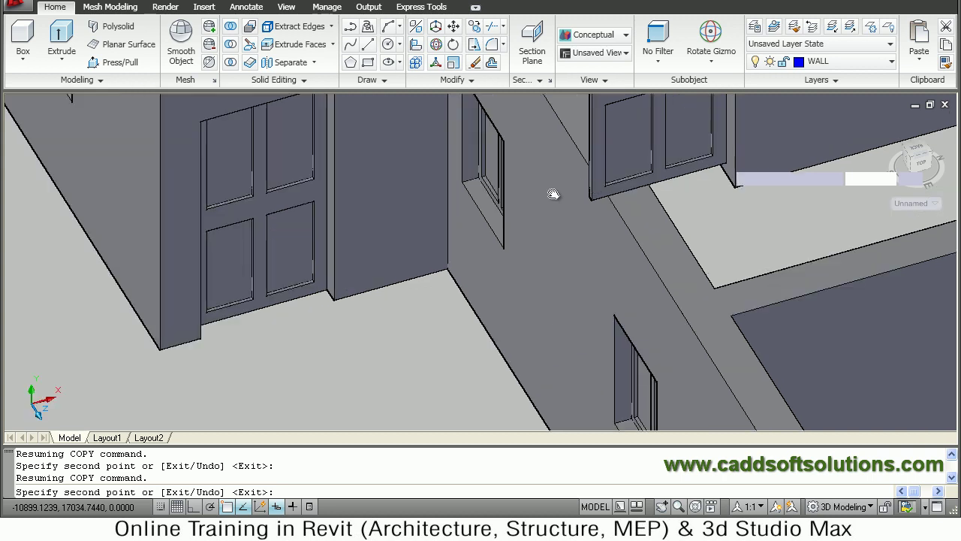
middle_drag(723, 193, 730, 191)
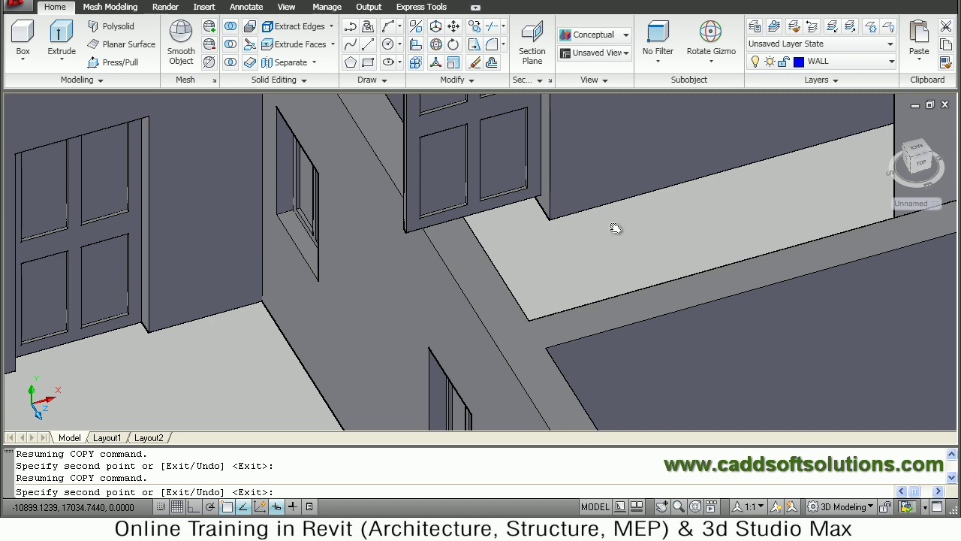
middle_drag(615, 227, 554, 230)
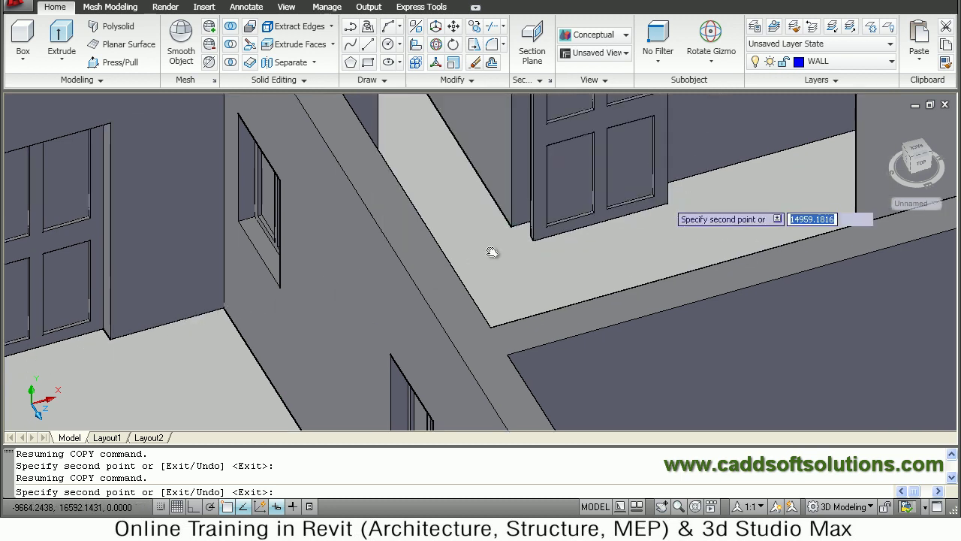
Place a door copy in the long interior wall's opening near its far corner, toggling ortho mode
middle_drag(492, 252, 496, 252)
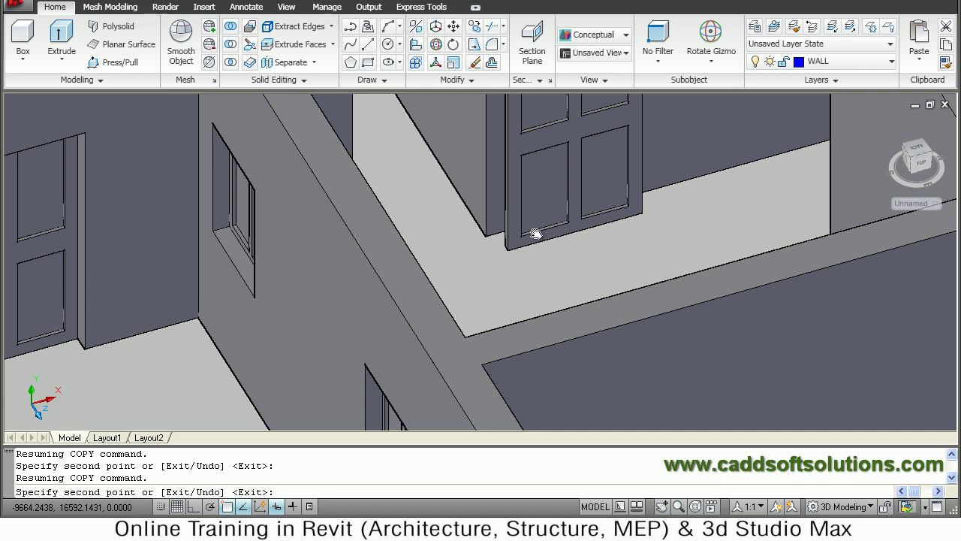
middle_drag(587, 227, 588, 228)
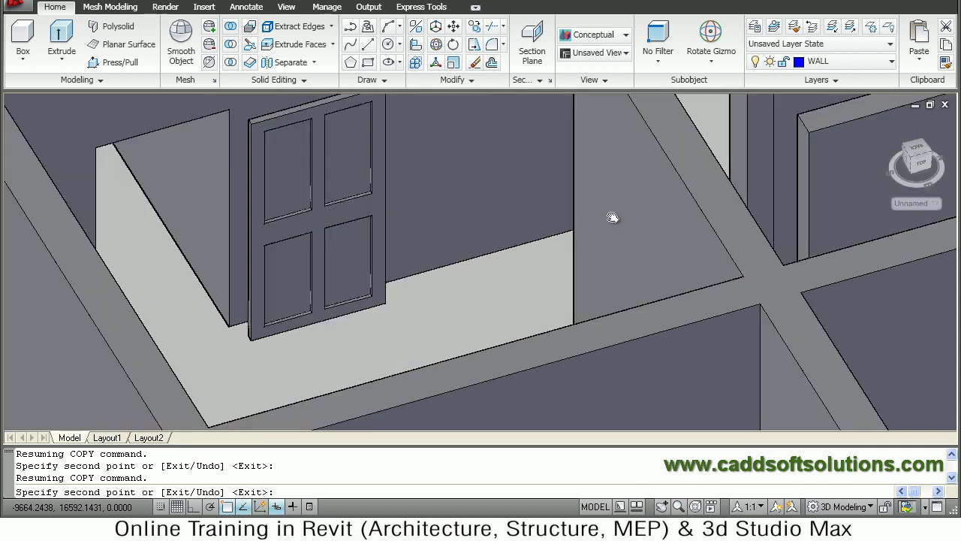
scroll(595, 223, down, 5)
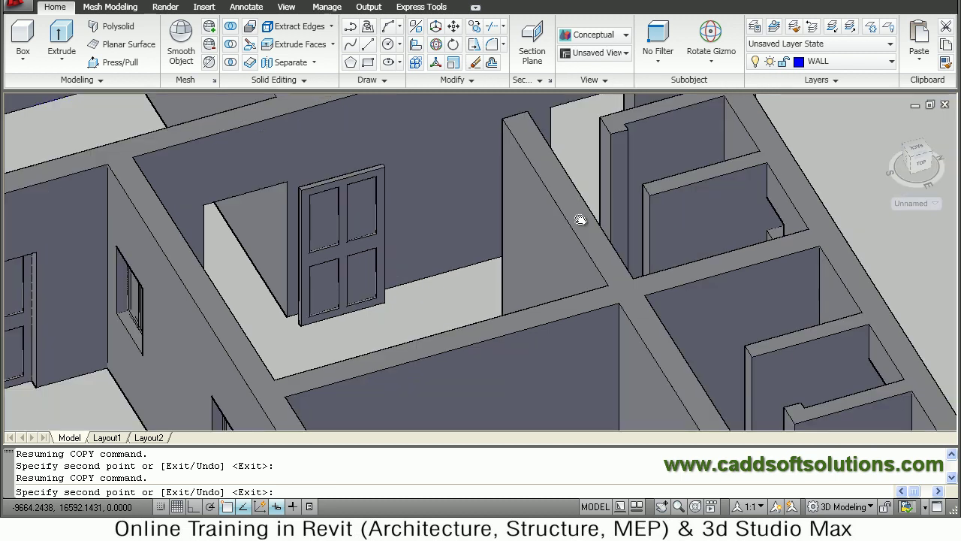
shift+middle_drag(545, 152, 538, 297)
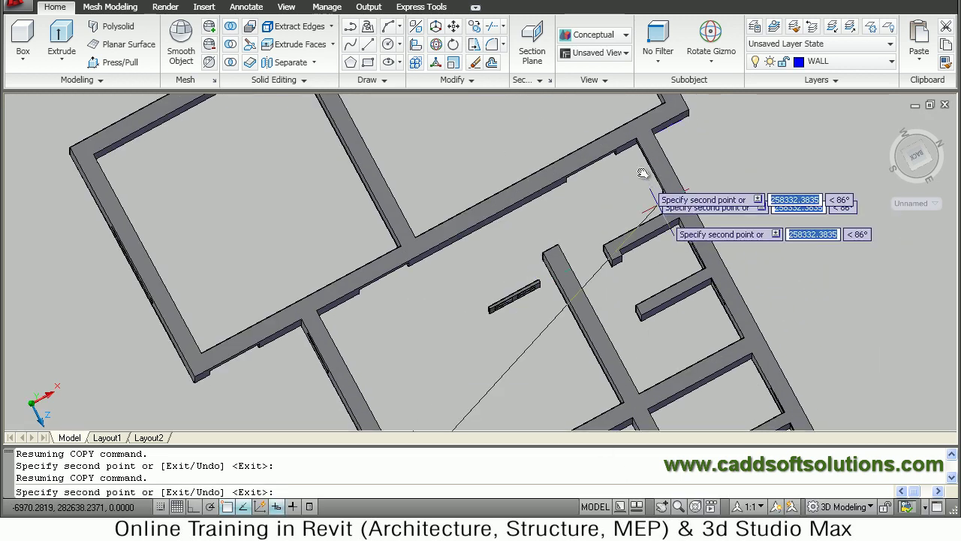
click(612, 167)
scroll(638, 175, up, 2)
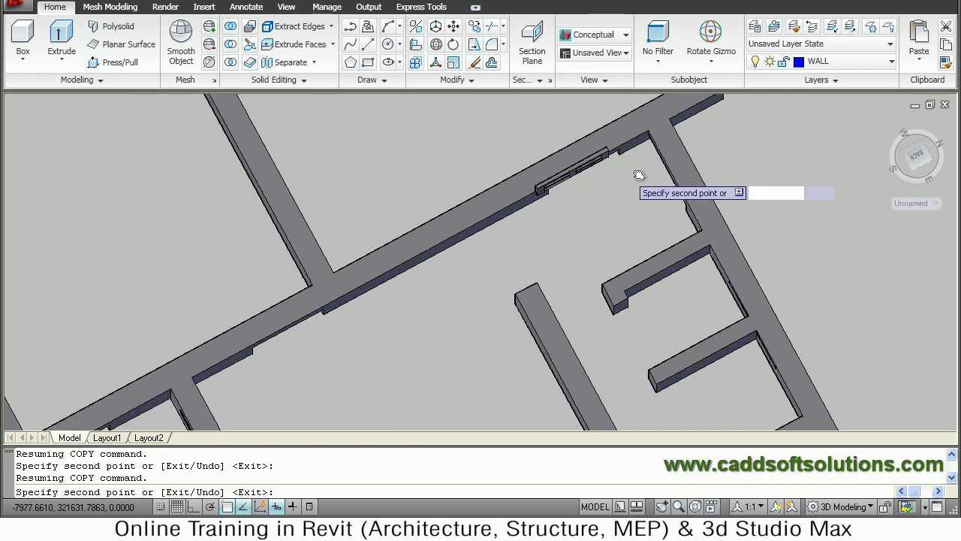
scroll(650, 166, up, 2)
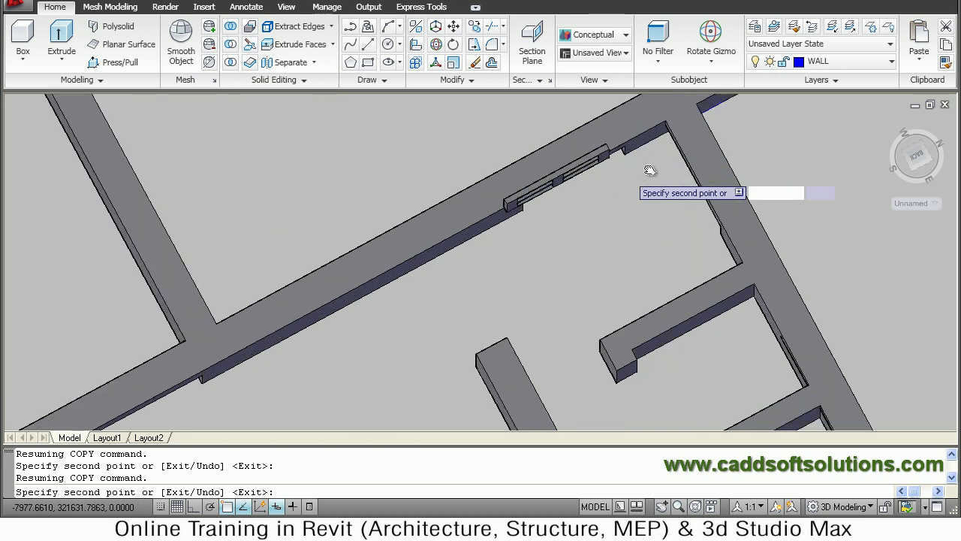
scroll(652, 174, up, 2)
scroll(650, 146, up, 2)
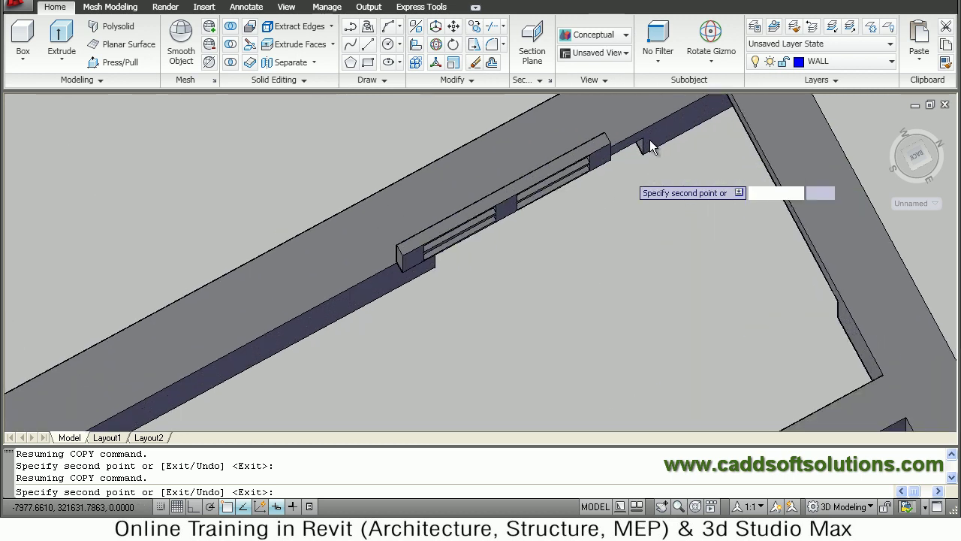
key(F8)
scroll(649, 104, up, 4)
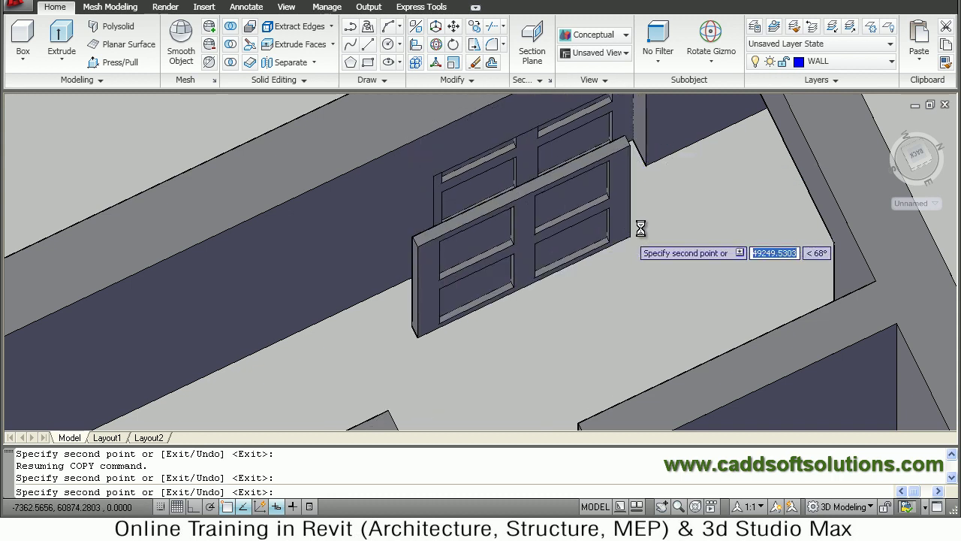
Place another door copy in the long interior wall's opening nearest the entrance and finish copying
scroll(640, 227, down, 2)
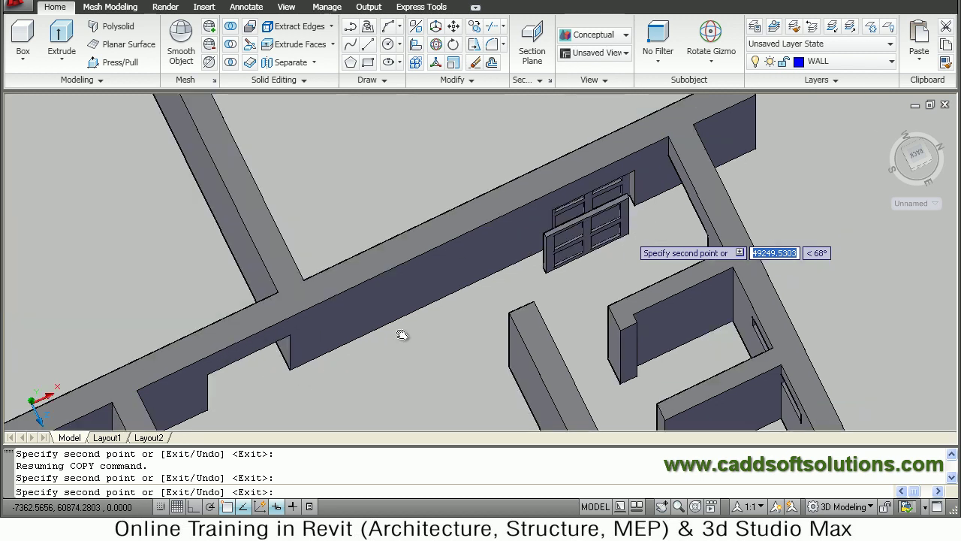
middle_drag(428, 240, 431, 224)
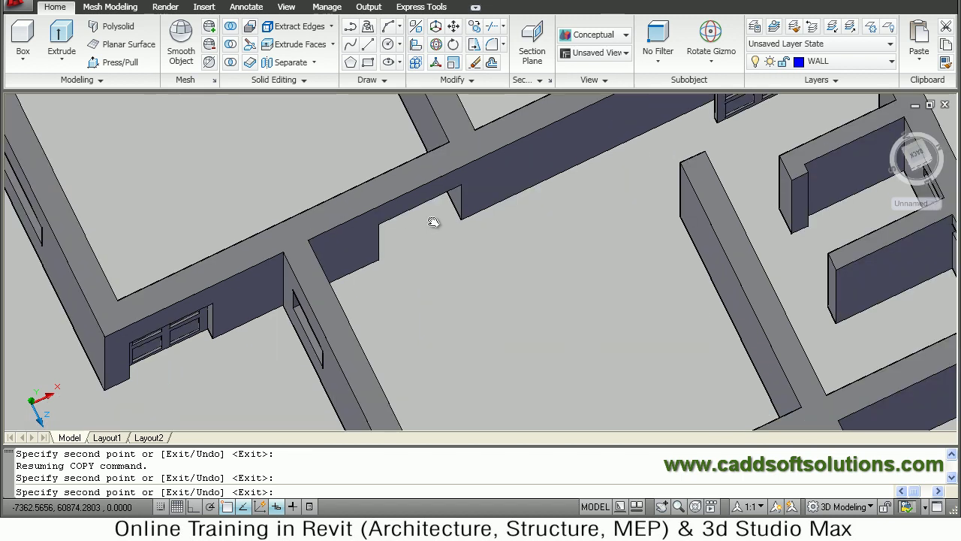
middle_drag(486, 286, 491, 282)
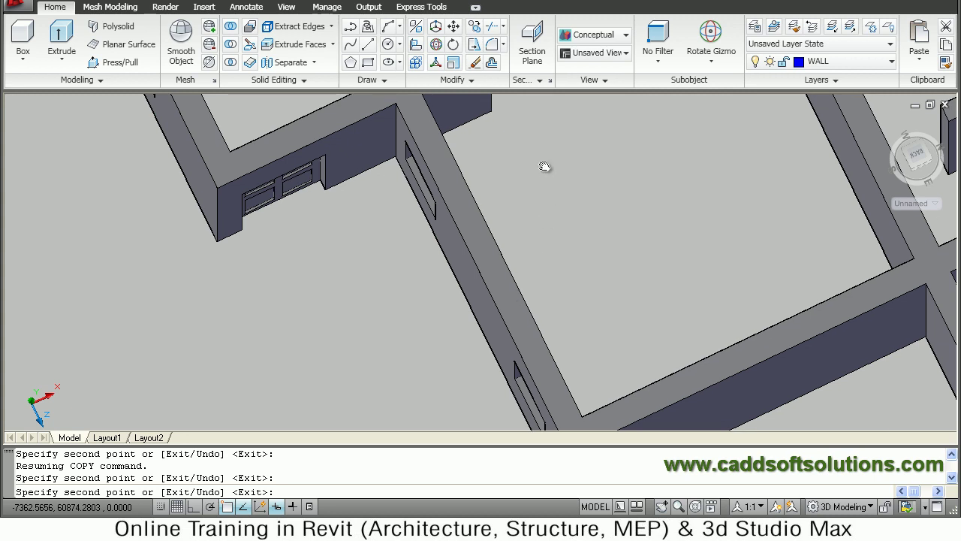
middle_drag(544, 166, 546, 146)
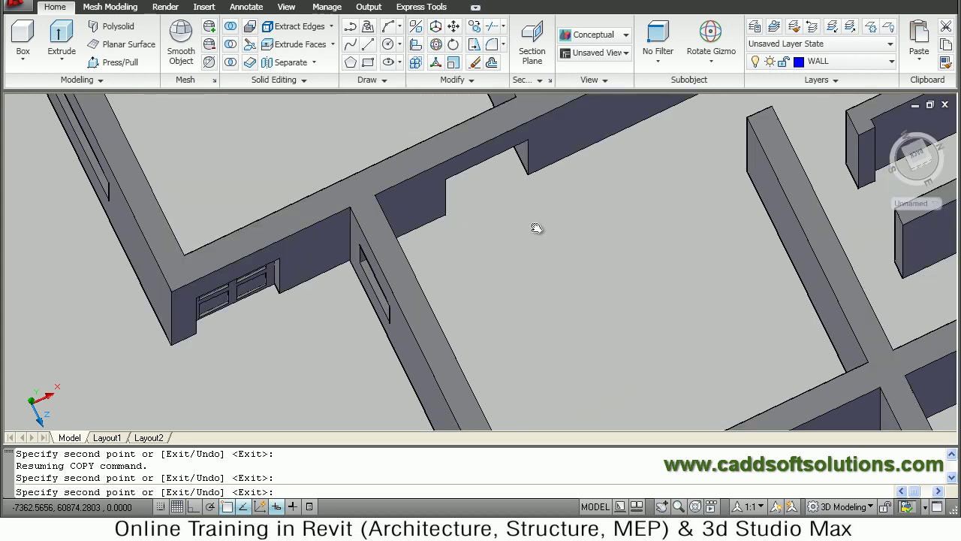
middle_drag(539, 233, 540, 237)
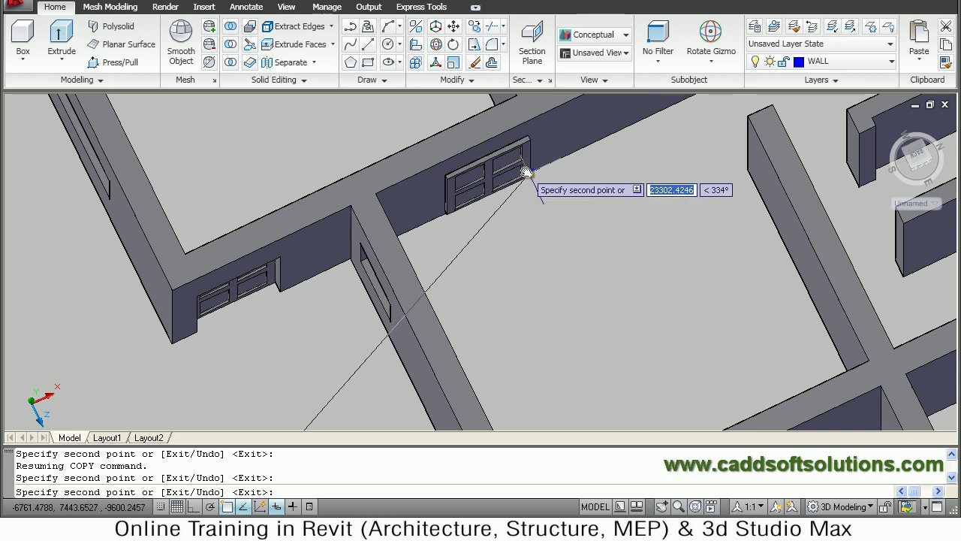
click(545, 211)
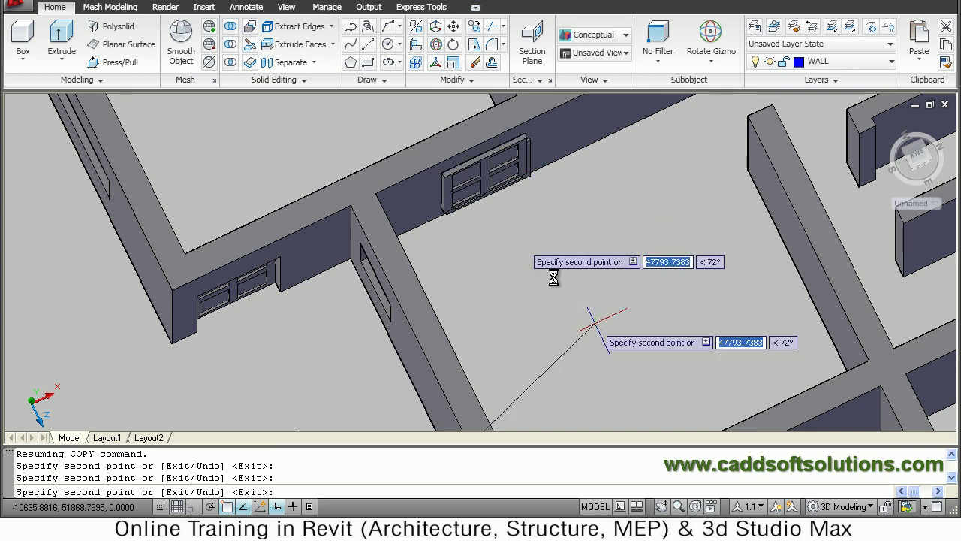
key(Escape)
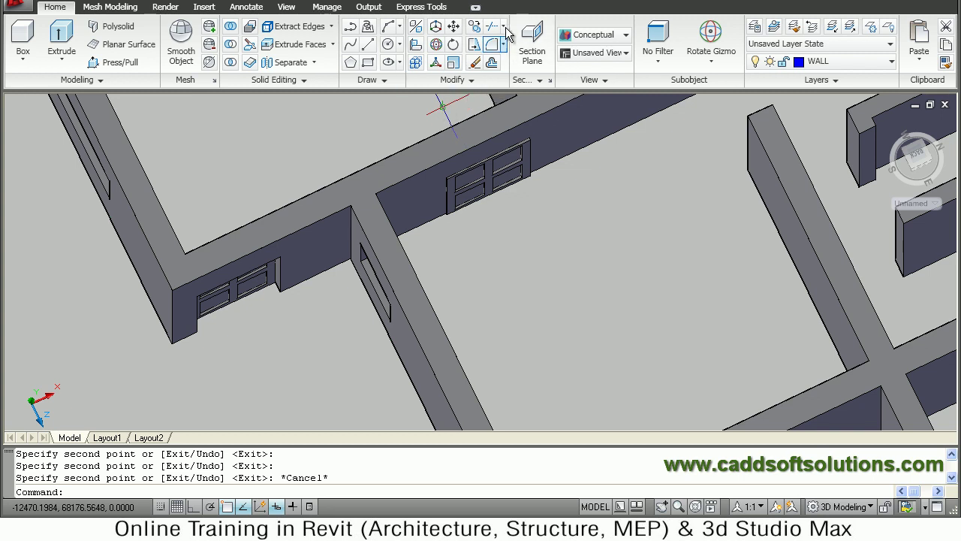
Move the new door copy 150 into the thickness of the long interior wall with ortho mode on
click(455, 28)
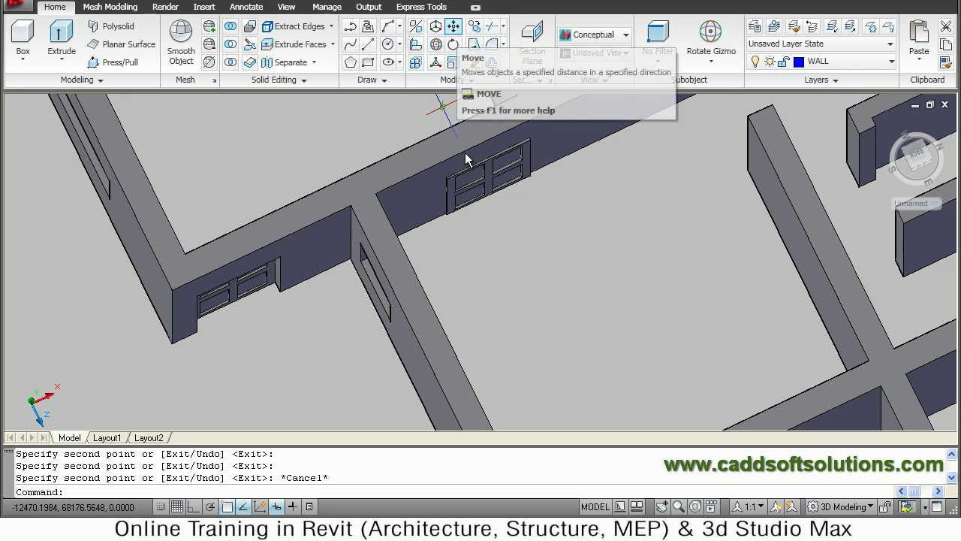
click(488, 191)
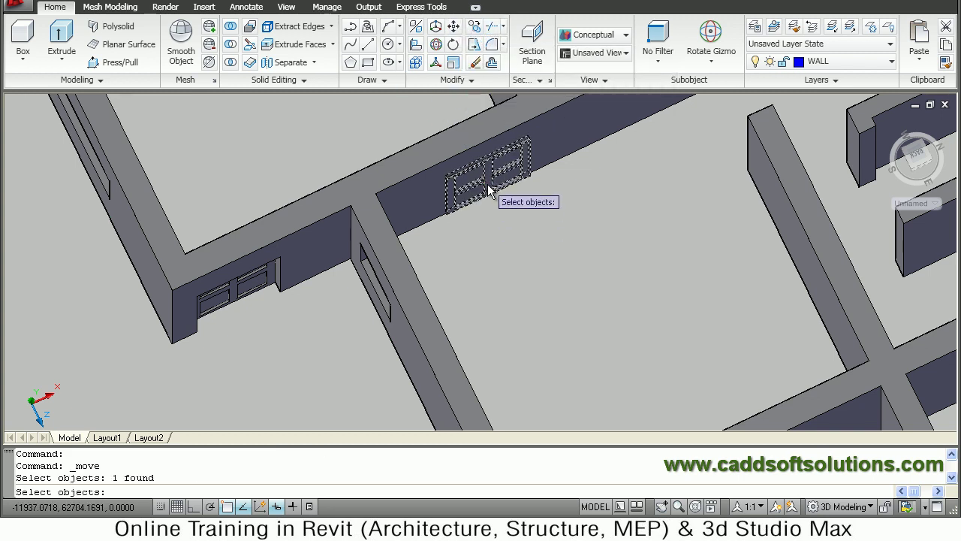
key(Return)
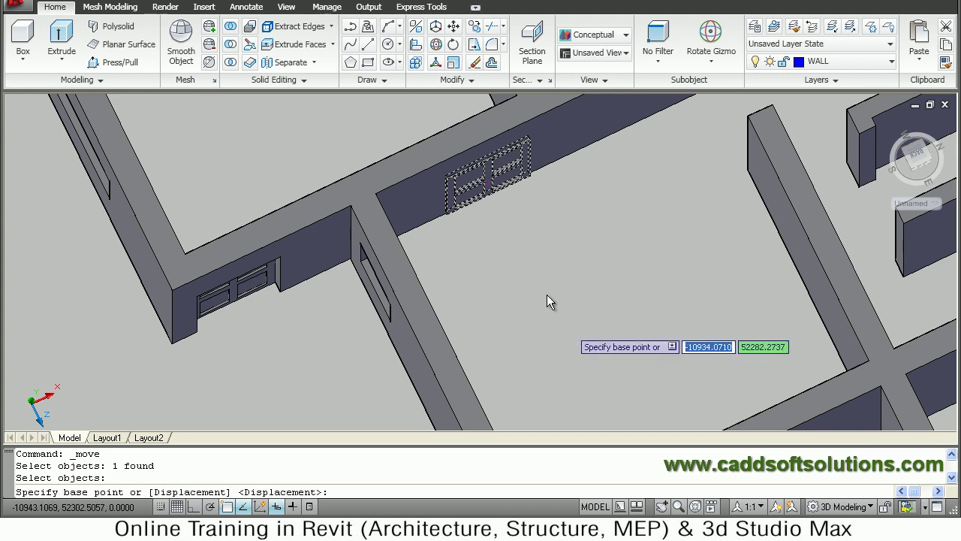
click(569, 327)
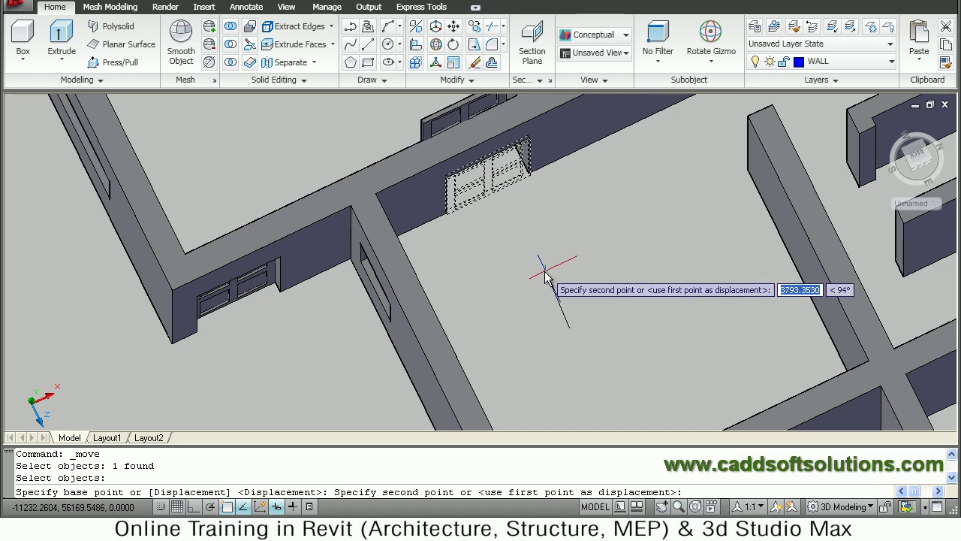
key(F8)
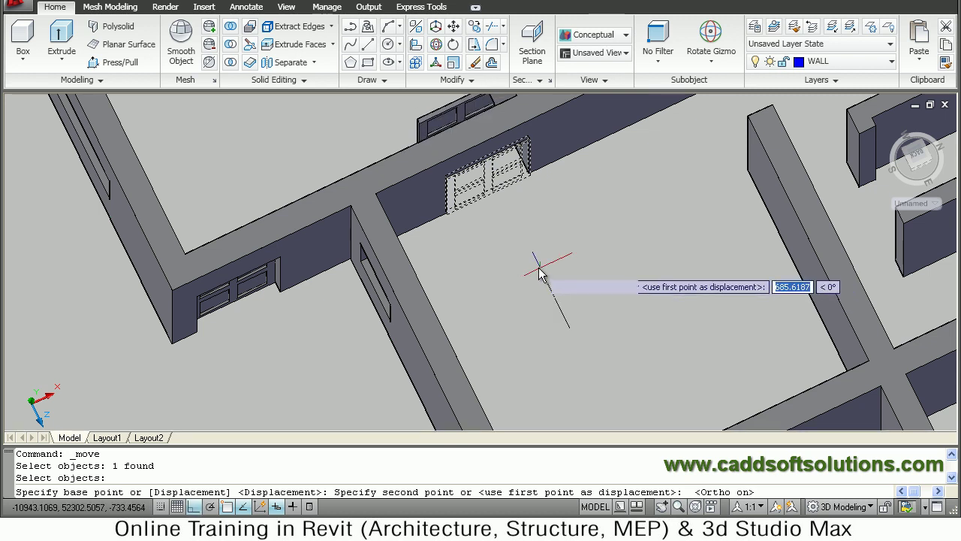
text(150)
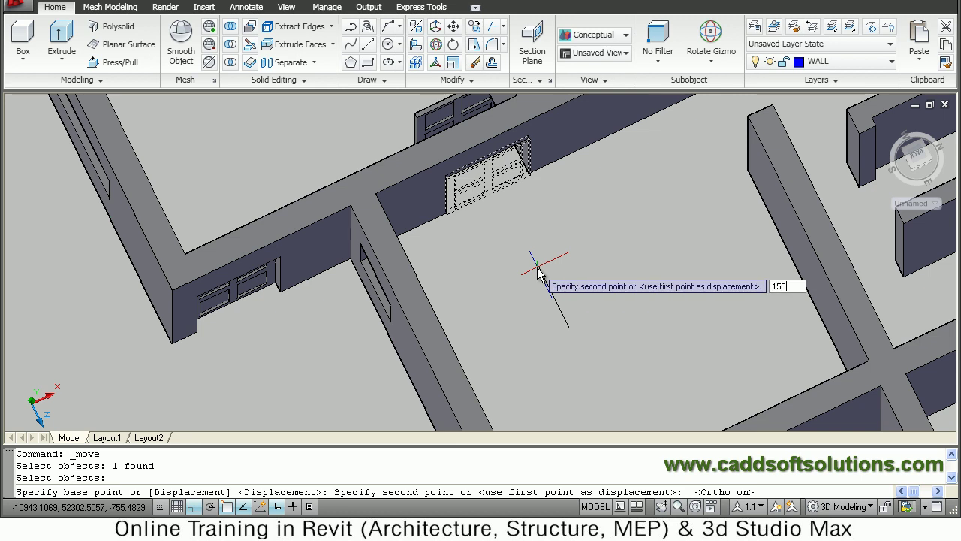
key(Return)
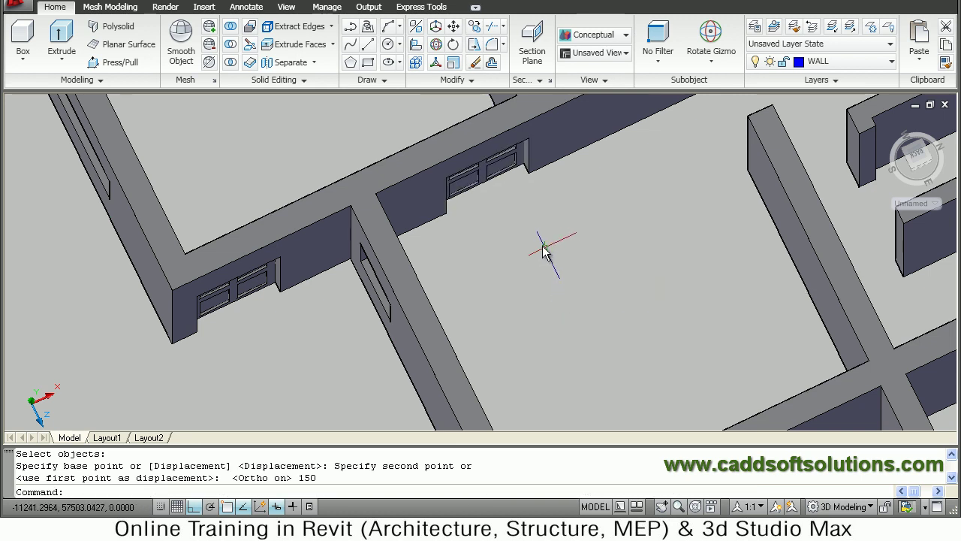
Switch to the SE Isometric view and show the house model together with the loose door
shift+middle_drag(662, 234, 620, 257)
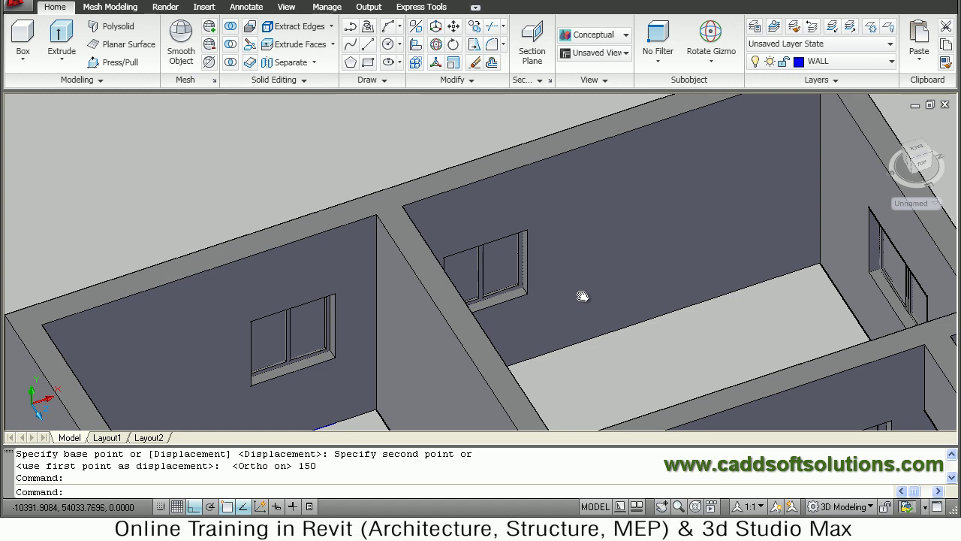
mouse_move(579, 313)
middle_down()
mouse_move(575, 335)
mouse_move(593, 303)
middle_up()
mouse_move(631, 196)
middle_down()
mouse_move(625, 337)
mouse_move(650, 215)
mouse_move(634, 182)
middle_up()
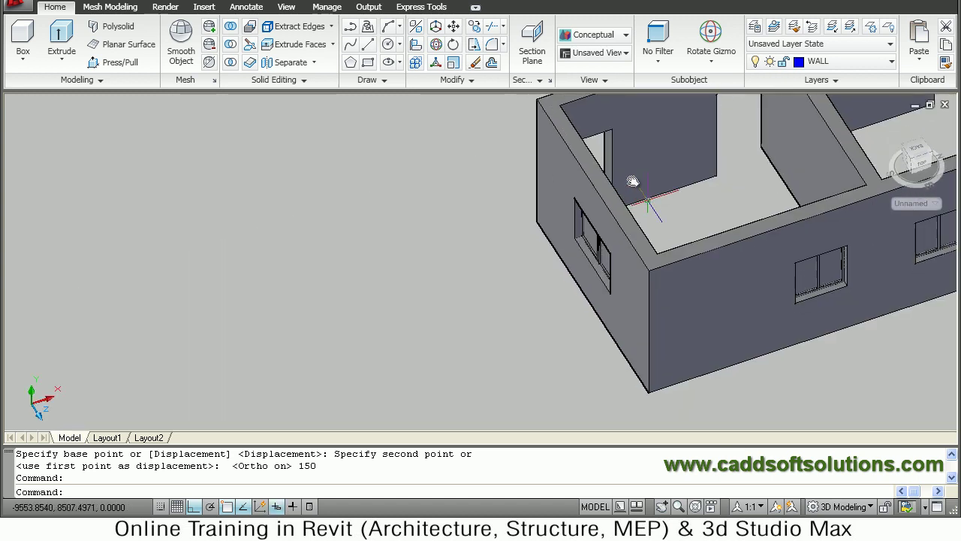
click(601, 53)
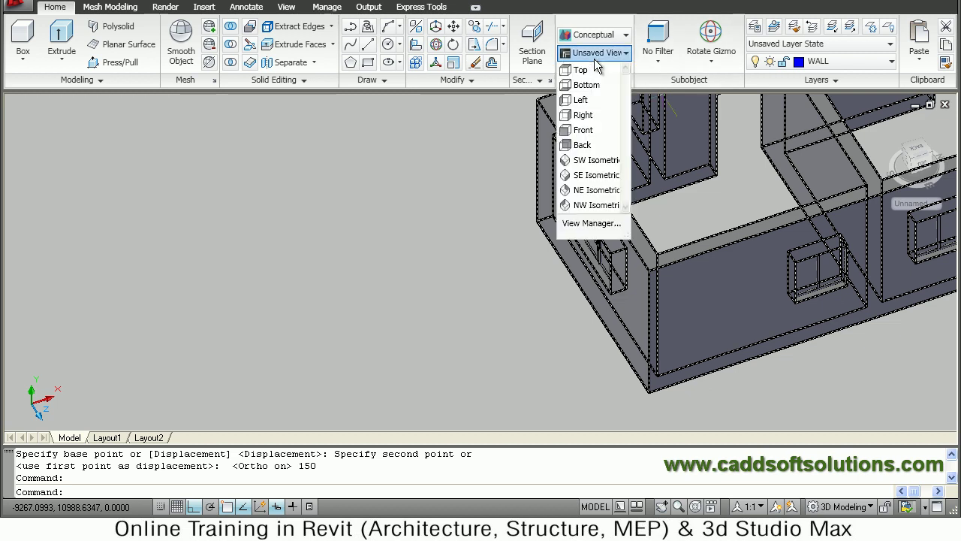
click(593, 175)
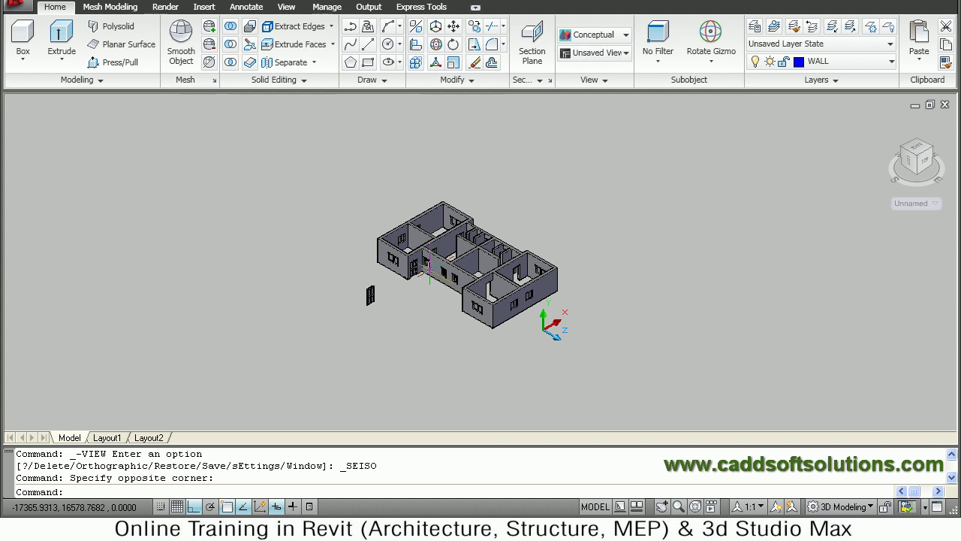
scroll(422, 259, up, 5)
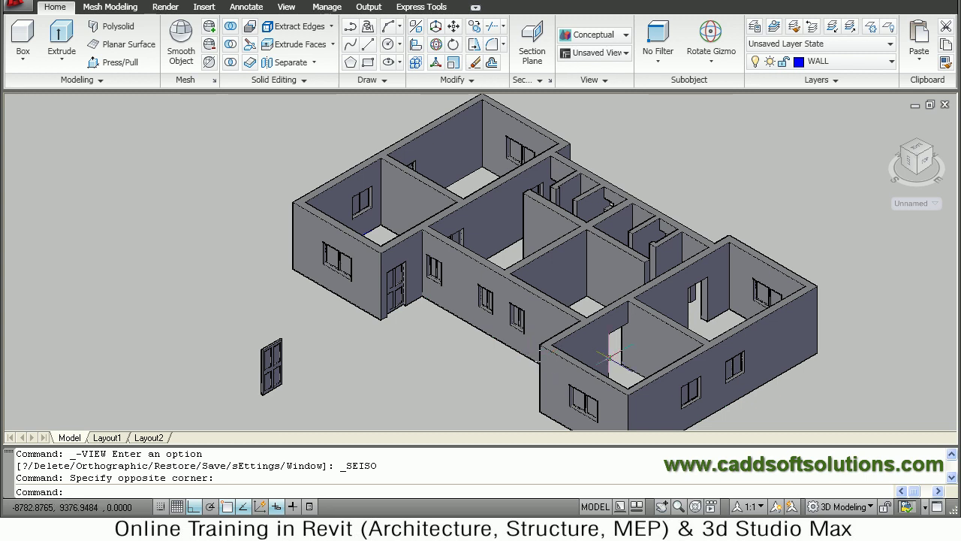
key(Escape)
Rotate the loose door outside the house 180 degrees about its vertical axis with the rotate gizmo
click(302, 322)
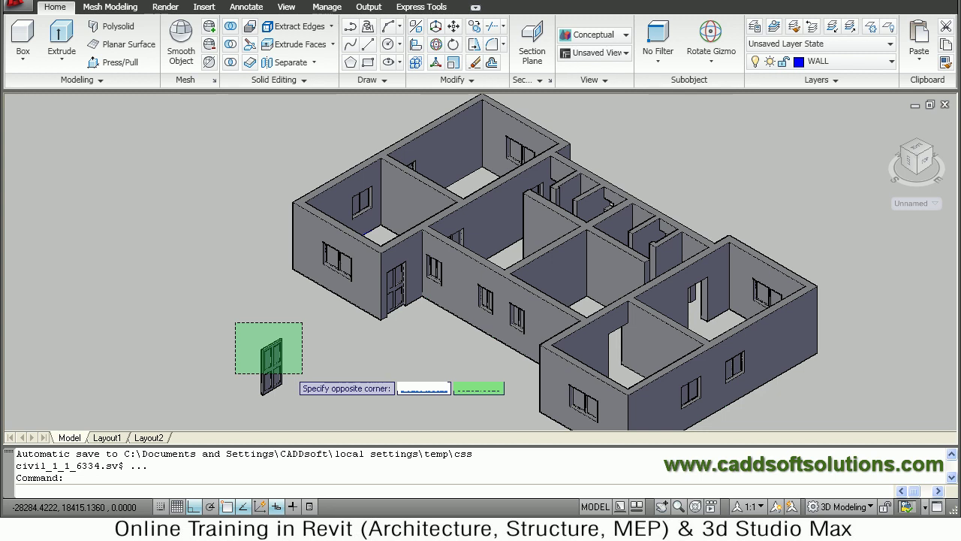
click(235, 374)
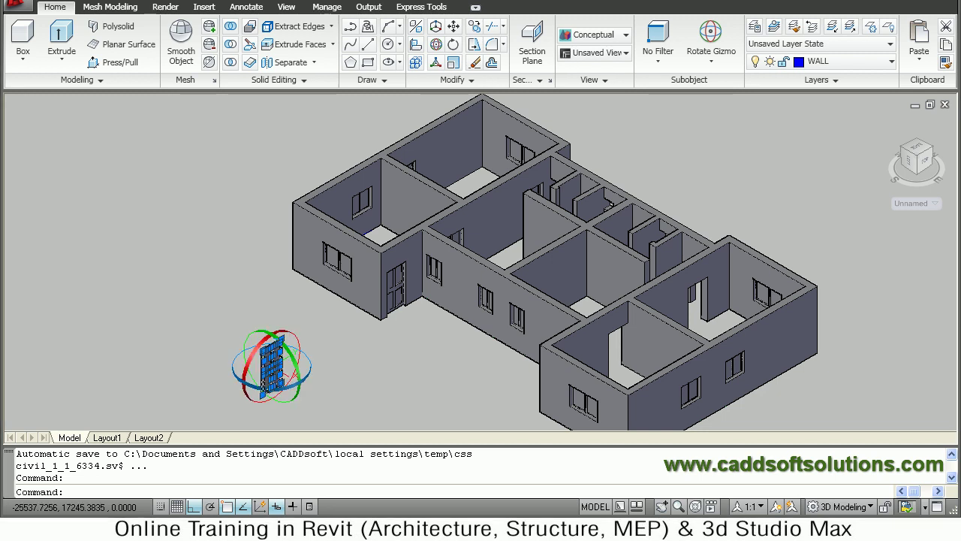
click(308, 387)
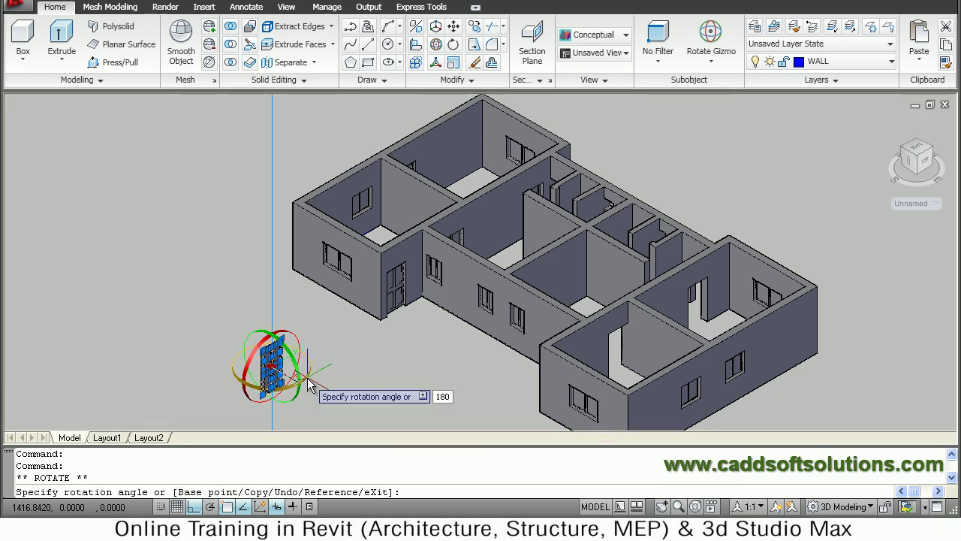
key(Return)
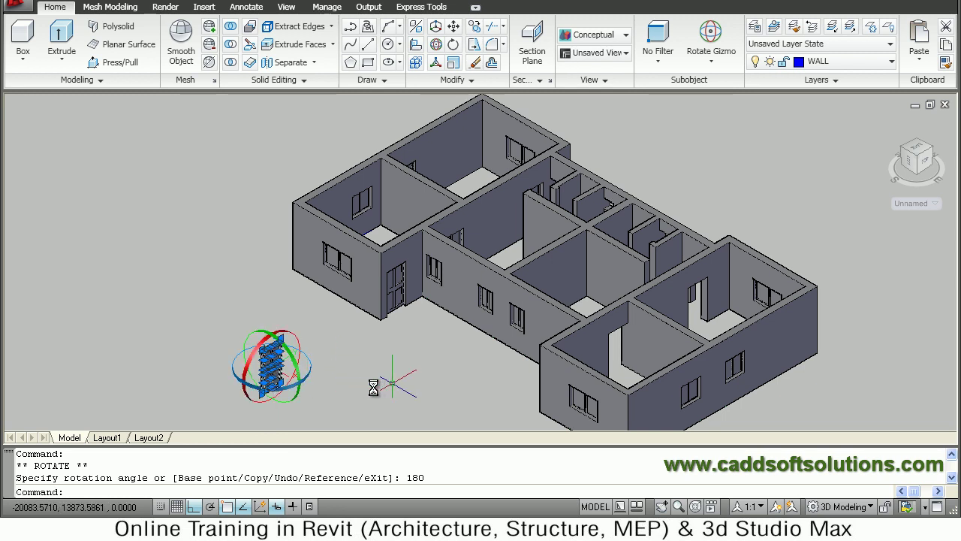
key(Escape)
key(Escape)
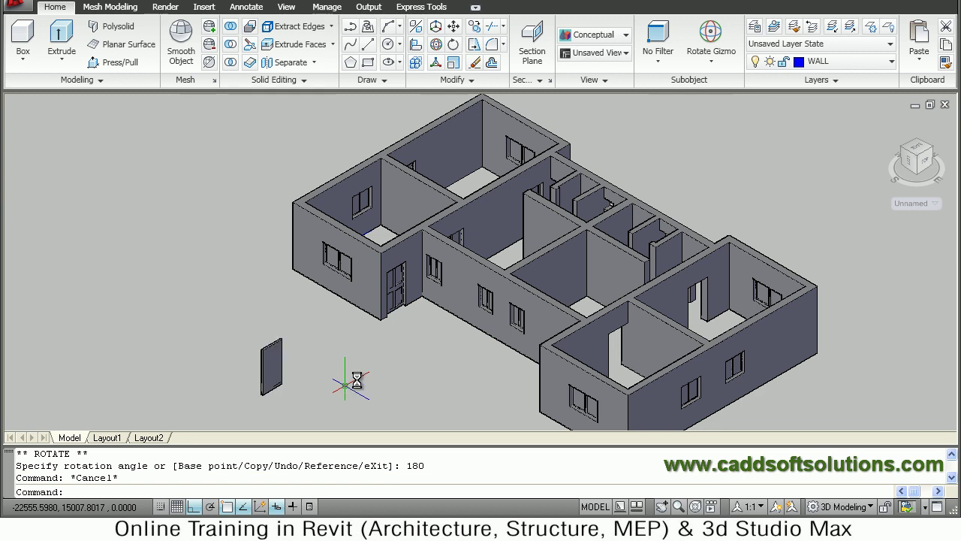
Start a 3D mirror with the entrance door and the two doors in the long interior wall selected
click(412, 274)
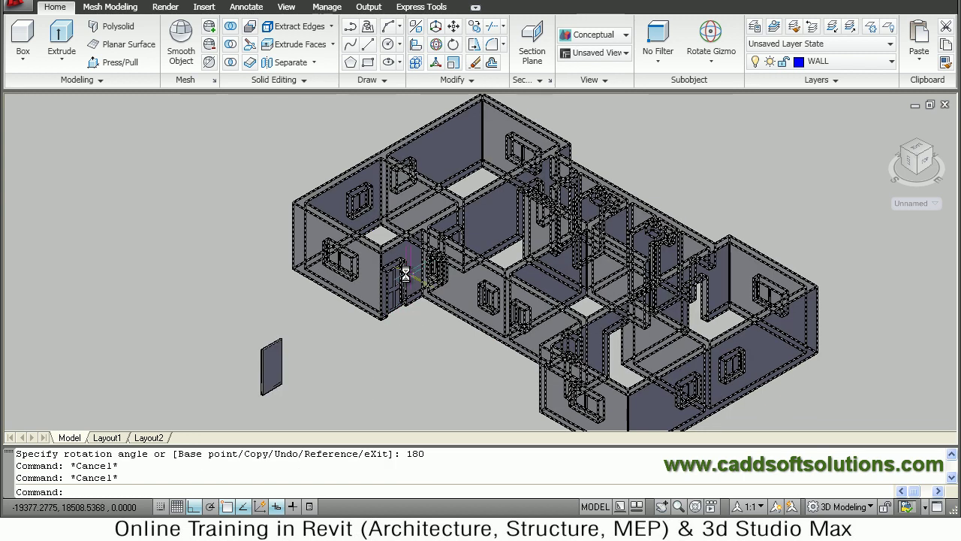
scroll(406, 274, up, 3)
scroll(495, 281, down, 5)
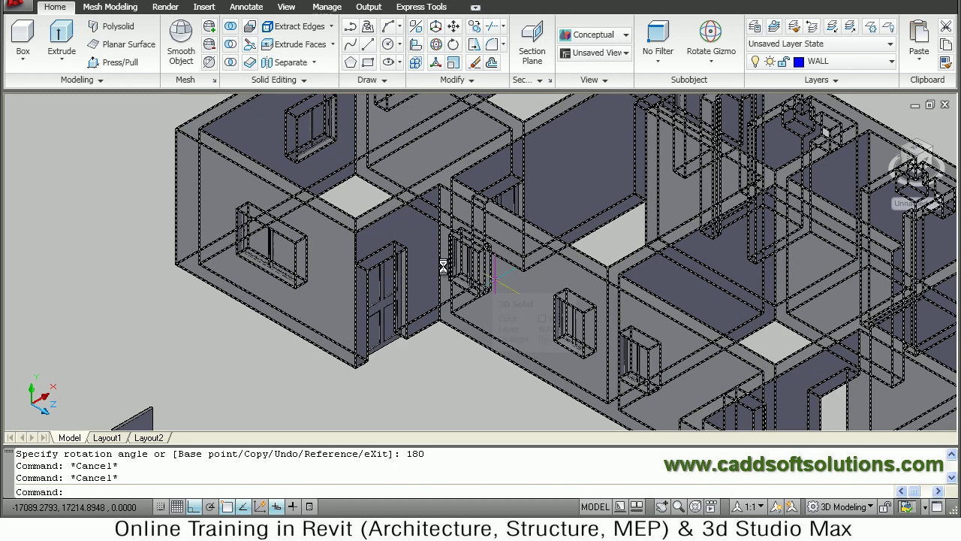
middle_drag(393, 251, 359, 252)
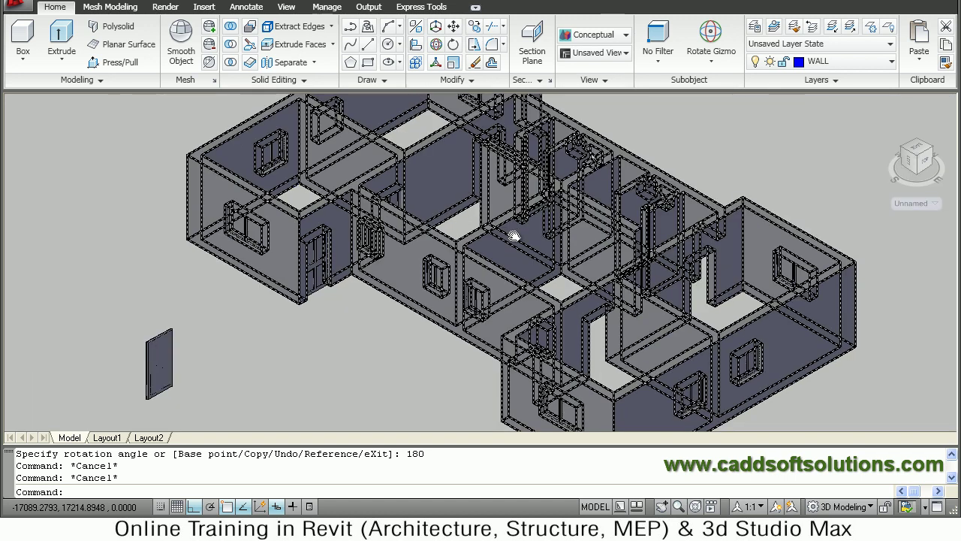
middle_drag(500, 215, 434, 222)
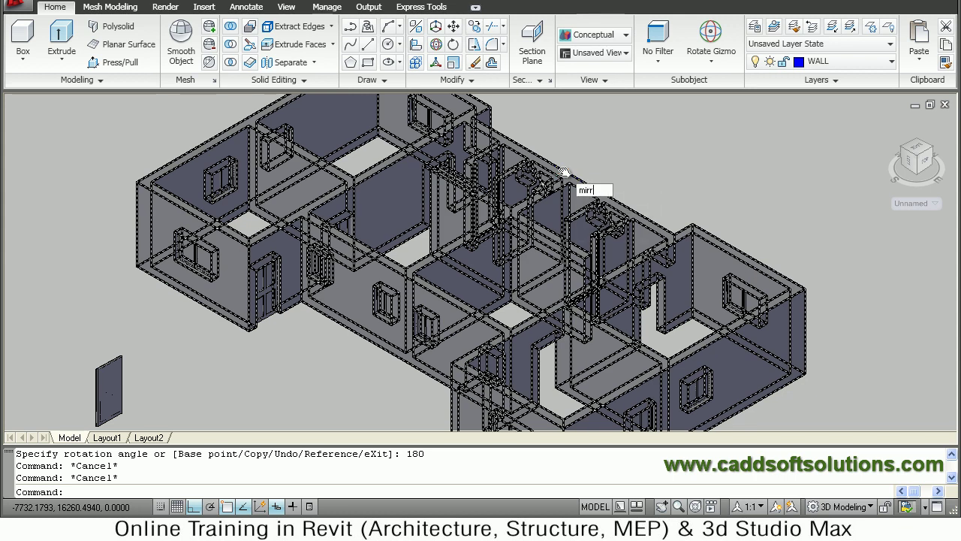
key(Return)
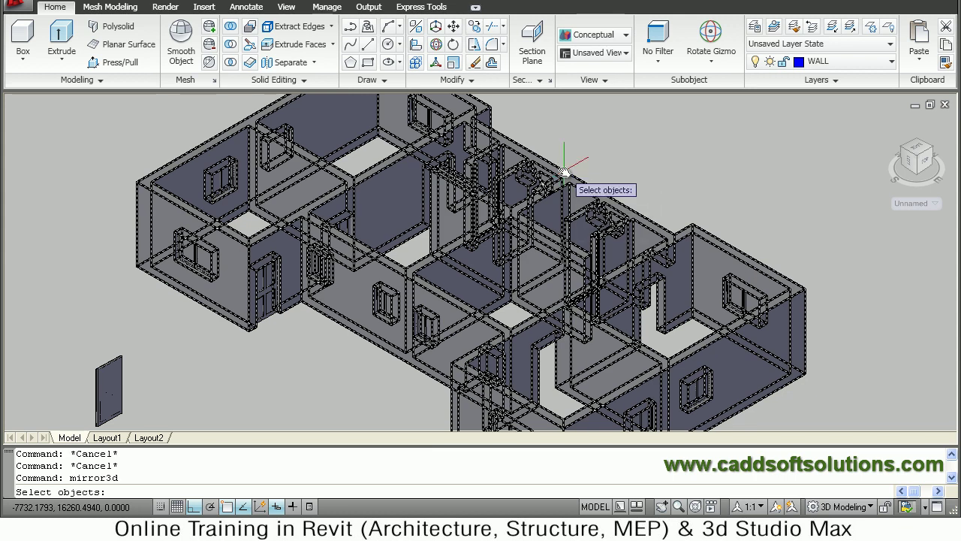
click(260, 289)
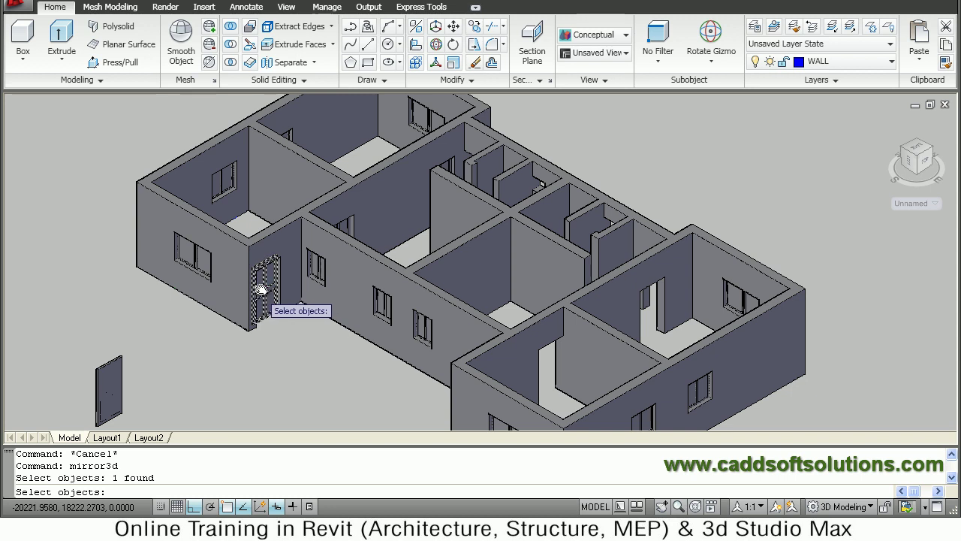
click(344, 225)
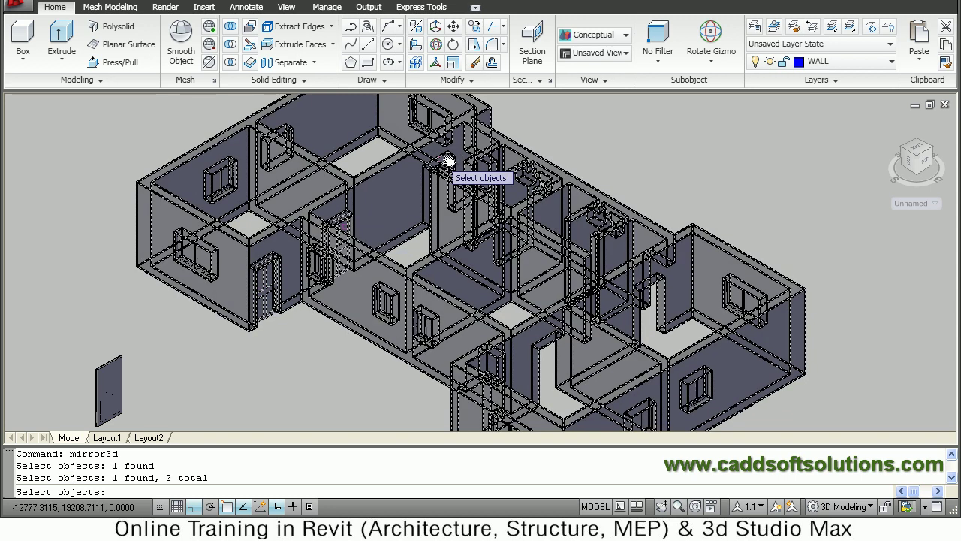
click(446, 167)
key(Return)
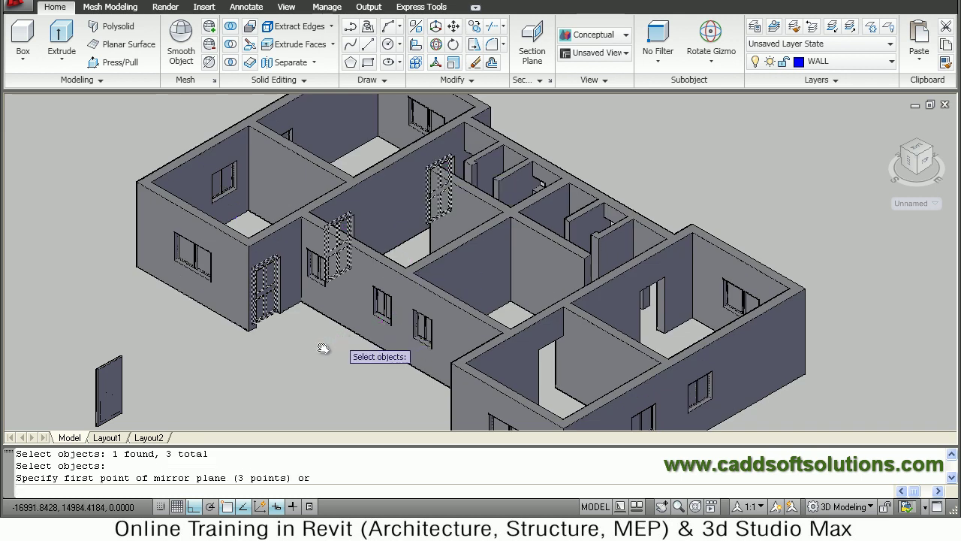
Mirror the three doors about a vertical three-point plane through the midpoints of the front and rear walls, keeping the originals
right_click(287, 166)
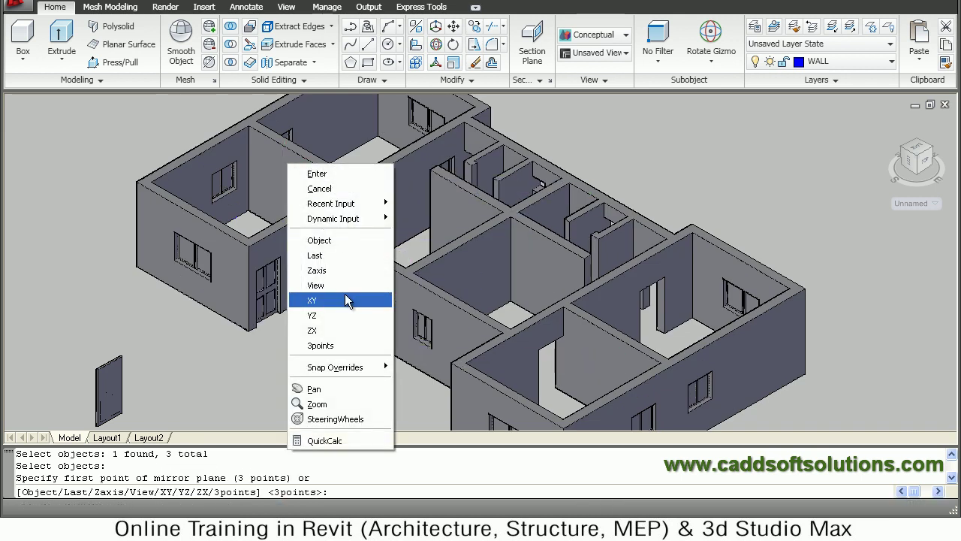
click(330, 346)
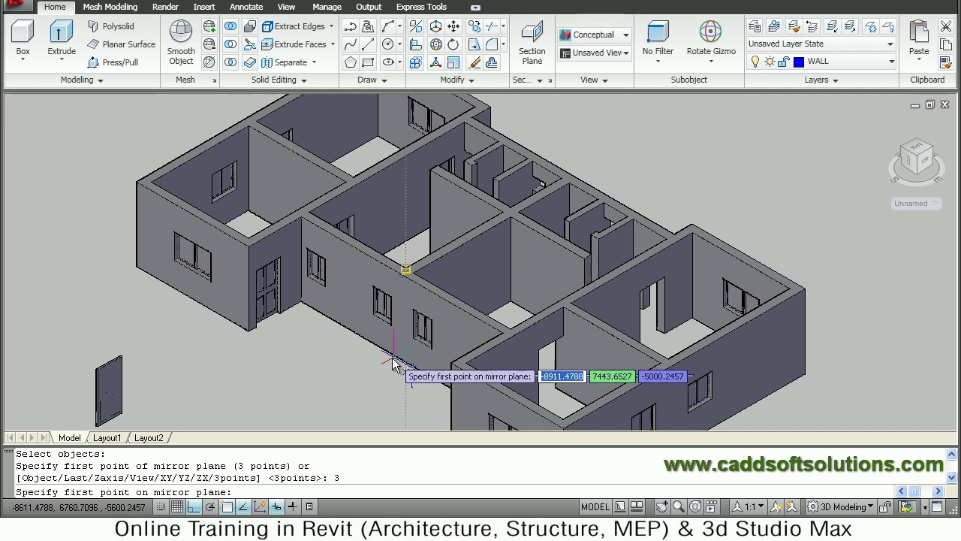
scroll(395, 367, up, 1)
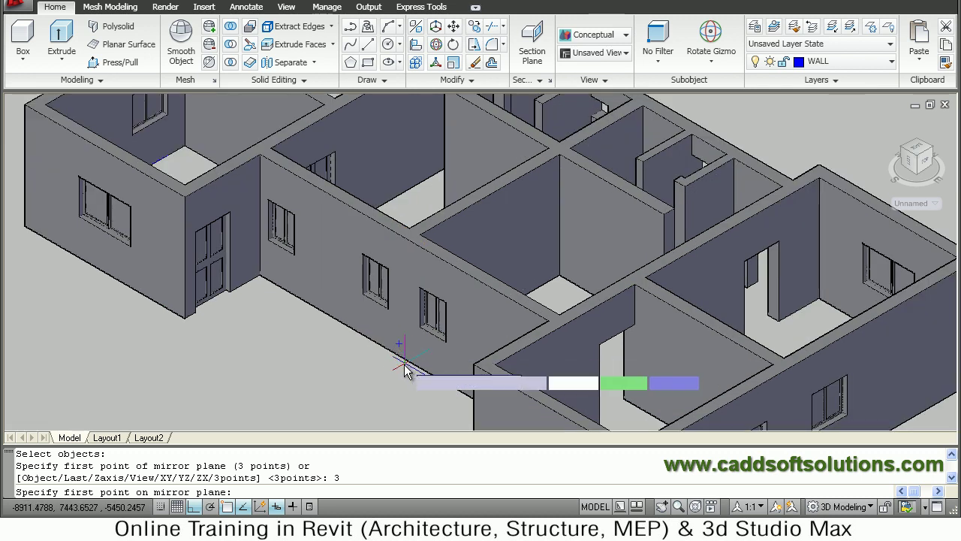
click(404, 365)
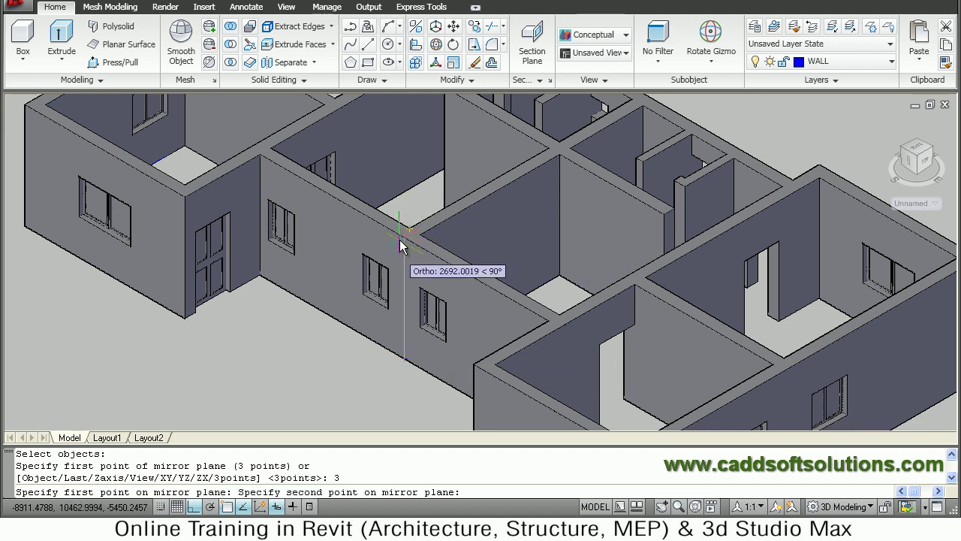
click(405, 244)
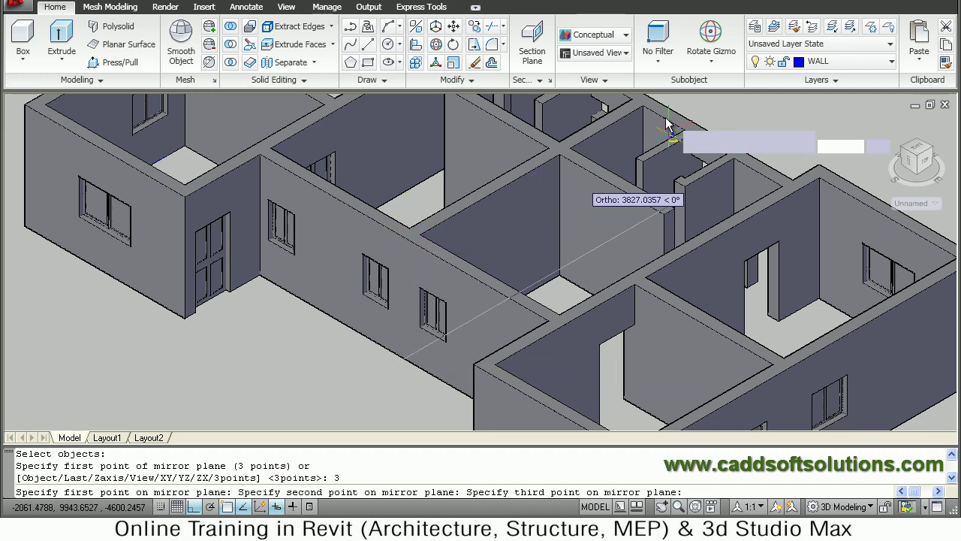
middle_drag(643, 151, 636, 208)
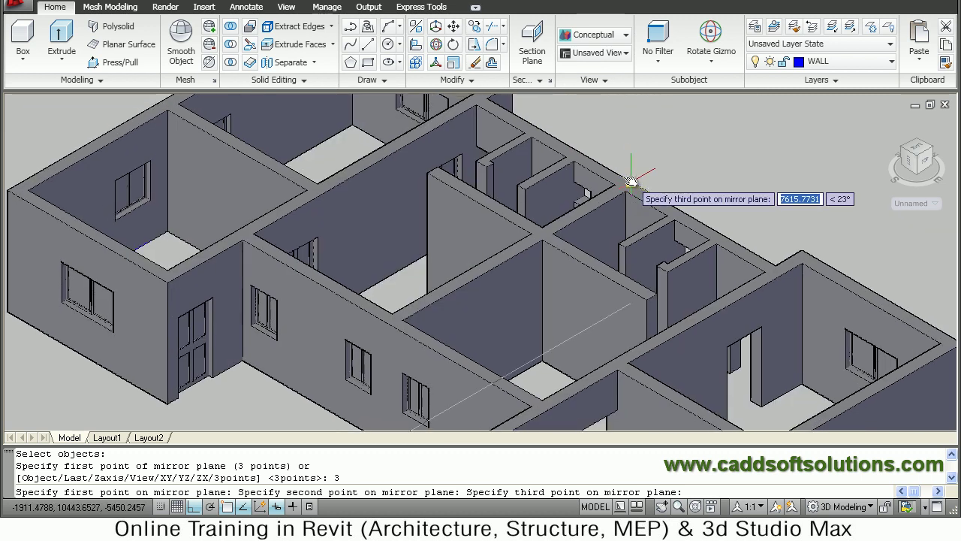
click(631, 182)
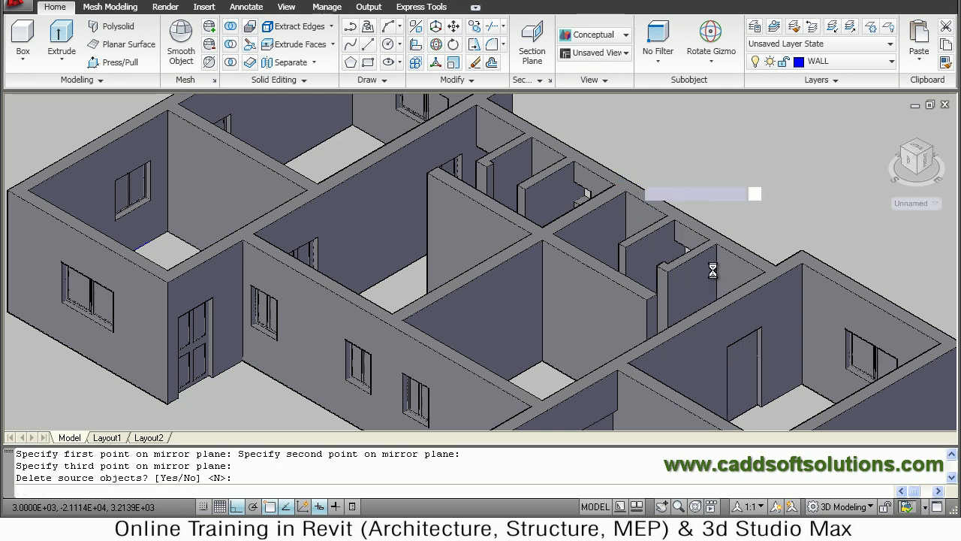
key(Return)
Examine the mirrored doors in the opposite wing and the remaining openings from several directions around the house
middle_drag(711, 316, 565, 340)
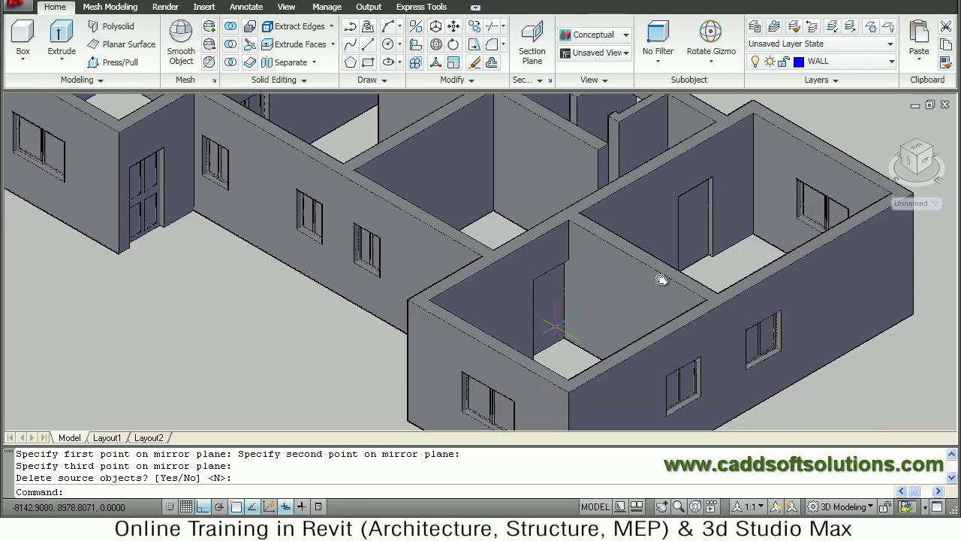
shift+middle_drag(547, 301, 679, 259)
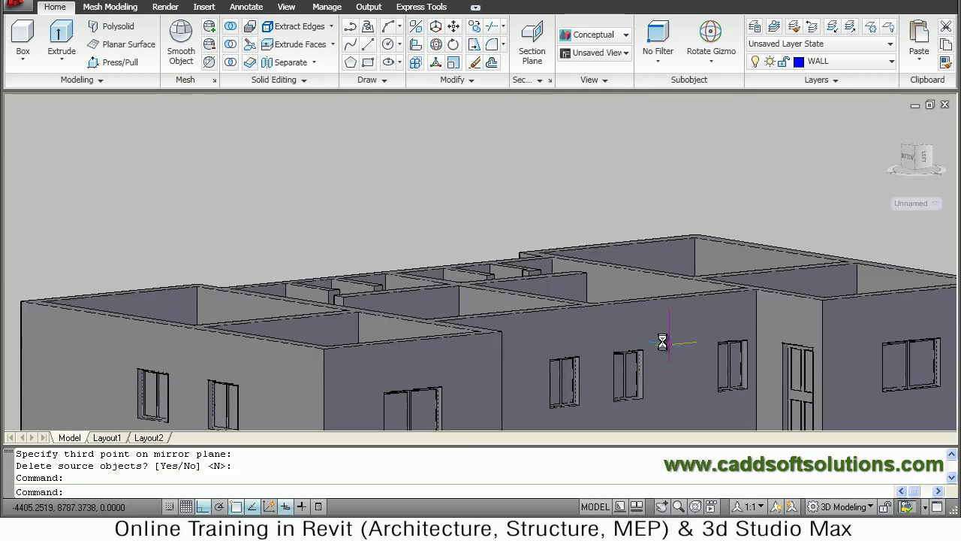
scroll(624, 285, down, 3)
scroll(671, 268, up, 1)
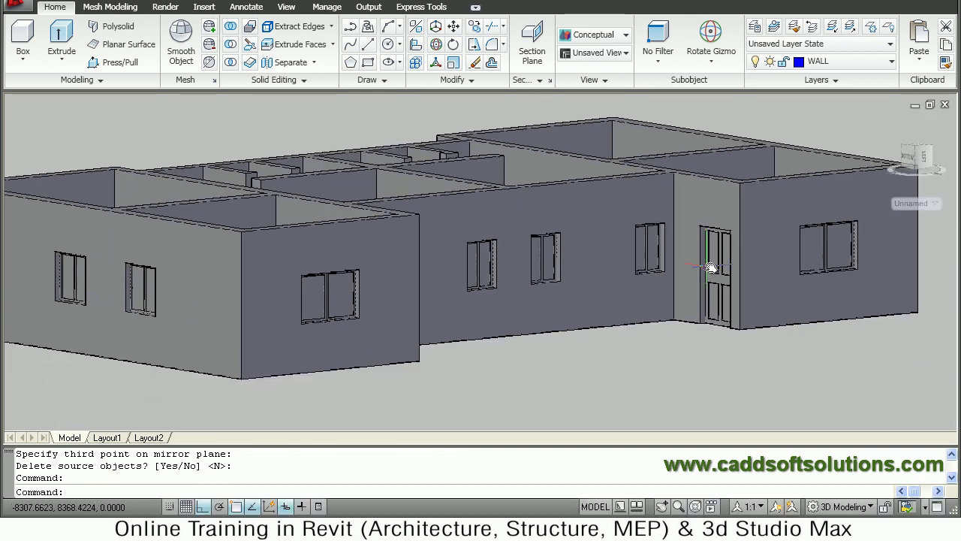
mouse_move(553, 196)
shift+middle_down()
mouse_move(552, 264)
mouse_move(554, 248)
shift+middle_up()
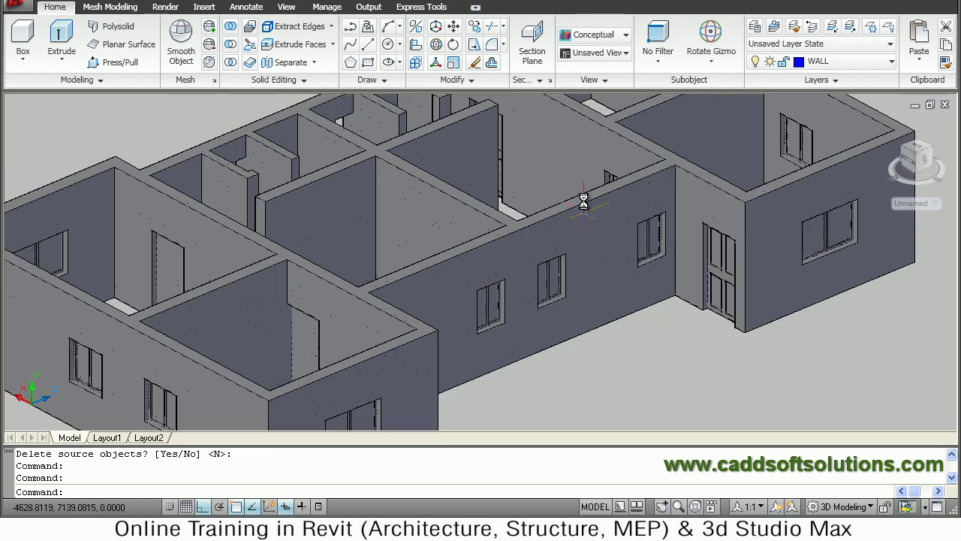
scroll(587, 293, up, 2)
mouse_move(604, 319)
shift+middle_down()
mouse_move(618, 337)
mouse_move(614, 328)
shift+middle_up()
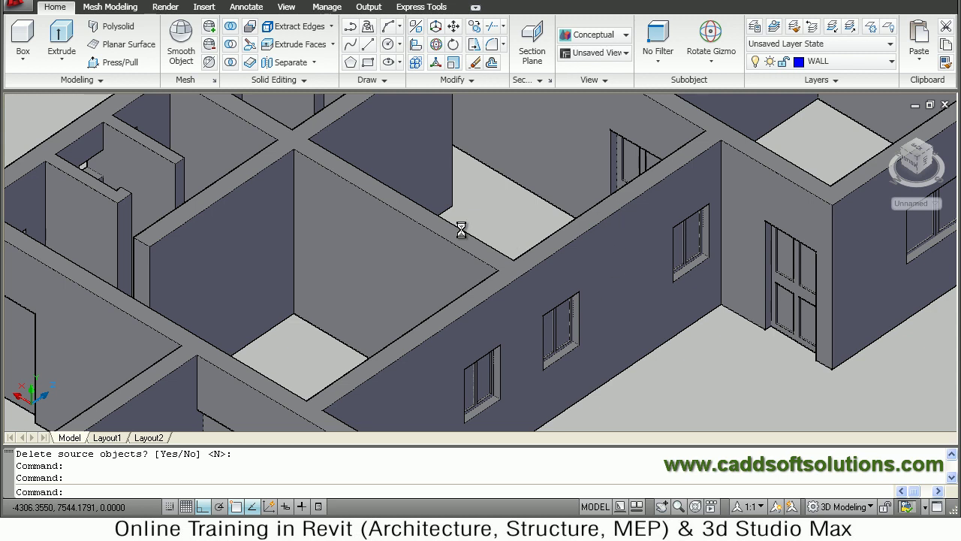
middle_drag(635, 297, 679, 308)
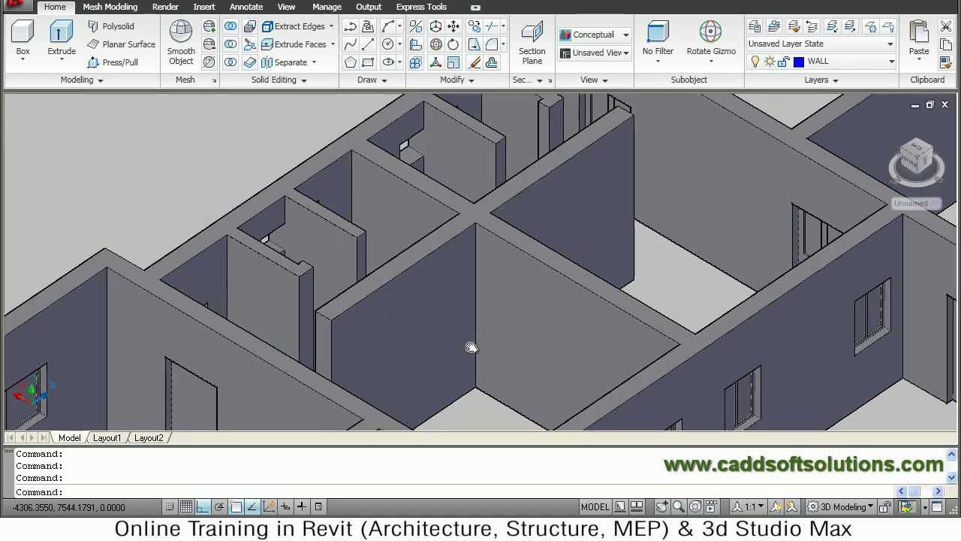
key(ctrl+a)
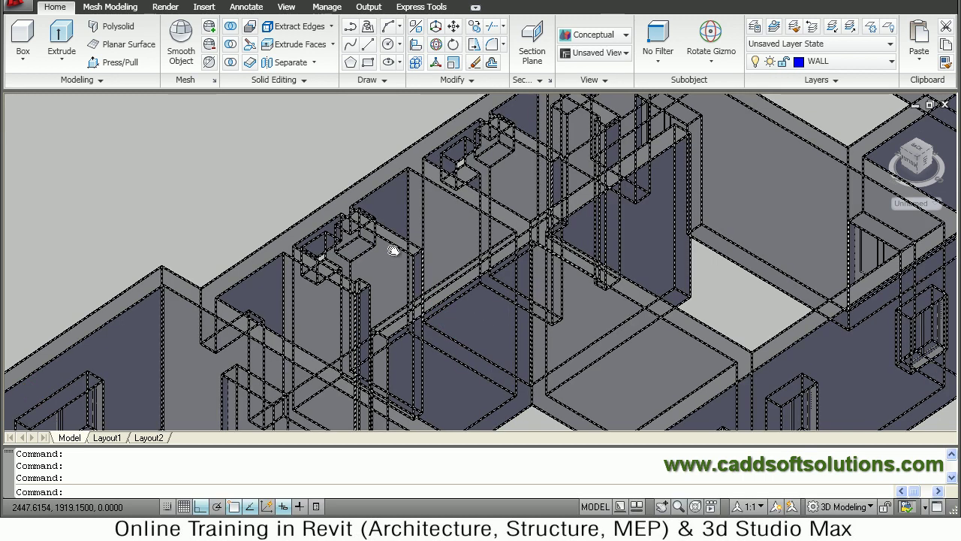
scroll(392, 250, down, 2)
scroll(488, 281, down, 3)
key(Escape)
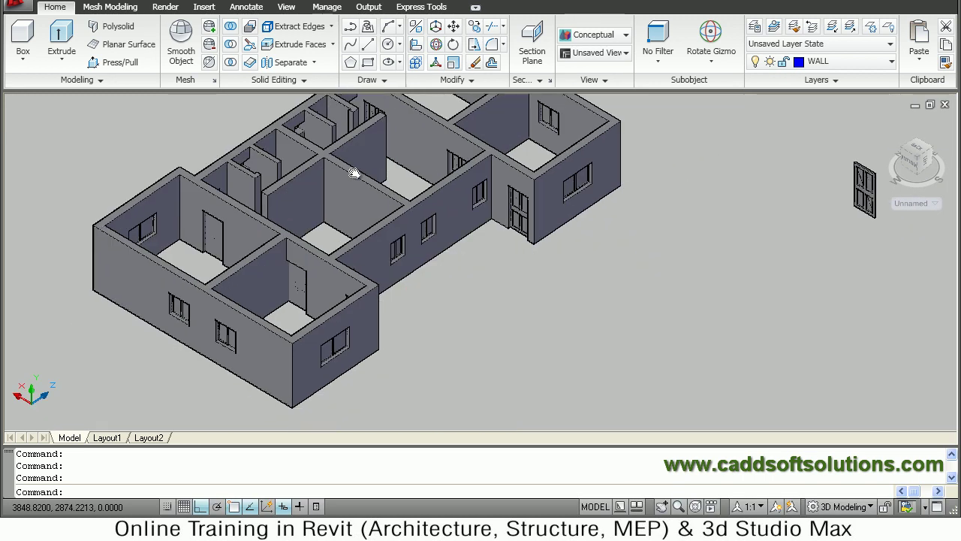
Rotate the loose door outside the house 90 degrees about its vertical axis with the rotate gizmo
middle_drag(691, 242, 654, 281)
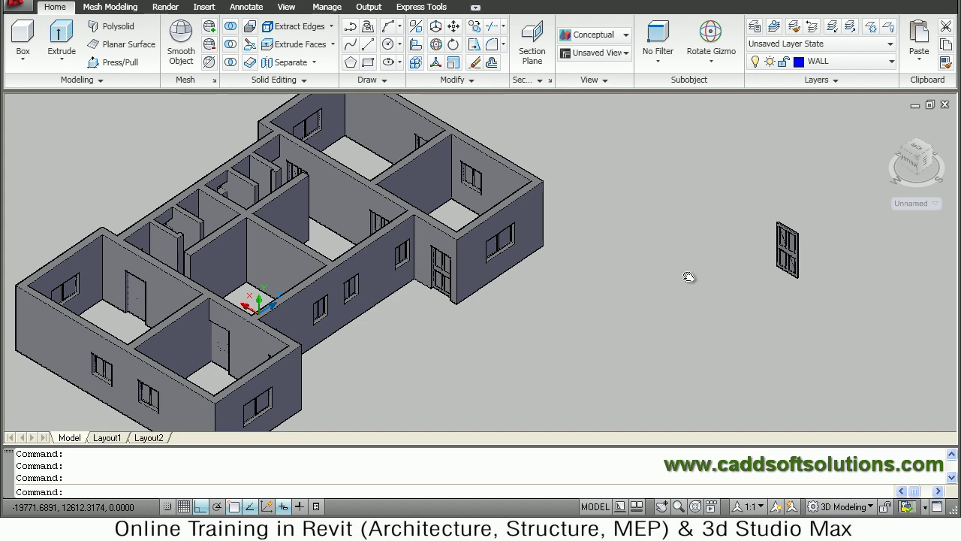
click(814, 205)
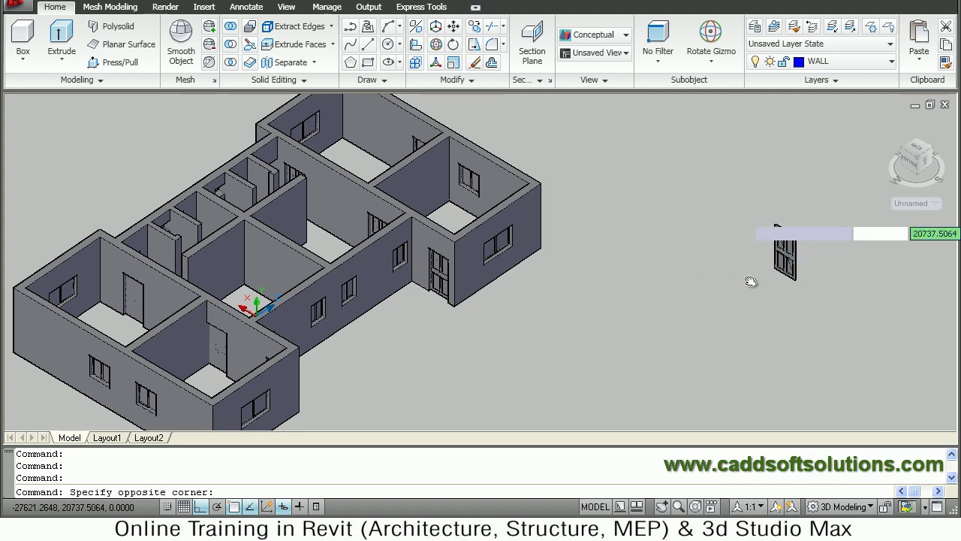
click(747, 286)
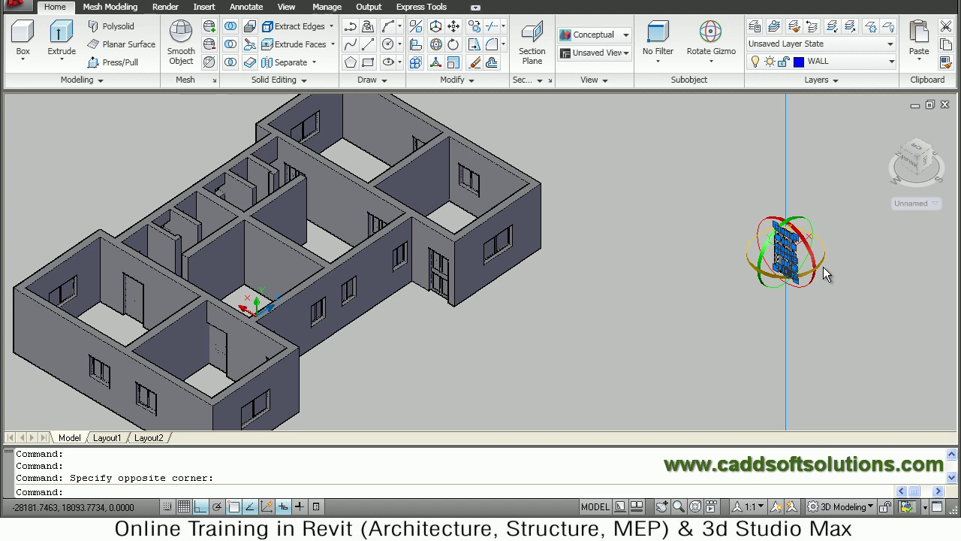
click(824, 269)
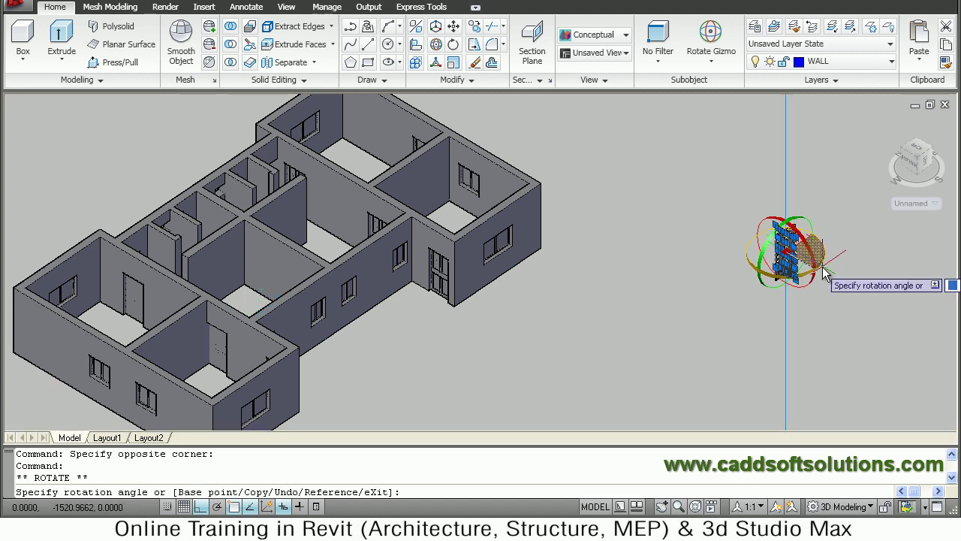
text(90)
key(Return)
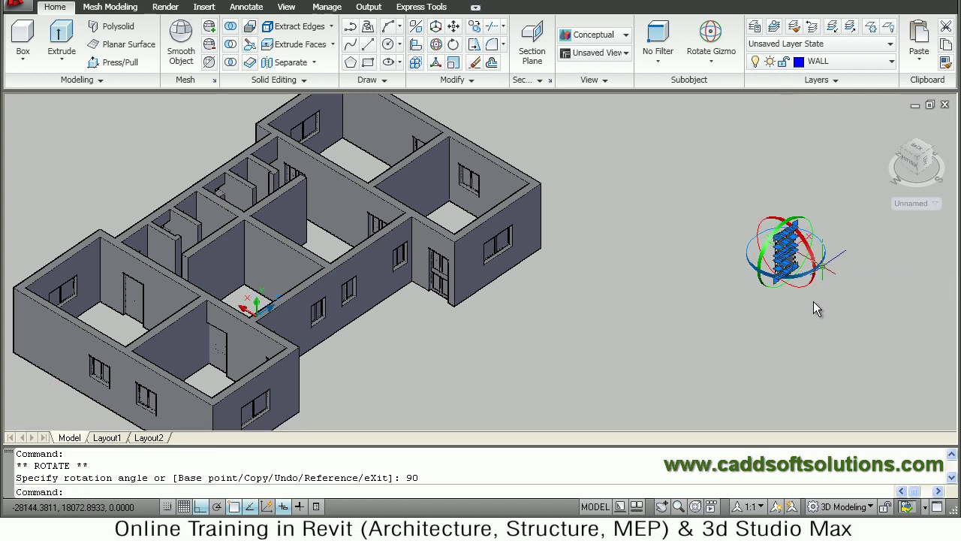
key(Escape)
Start a move with the whole loose four-panel door outside the house selected
scroll(774, 252, up, 2)
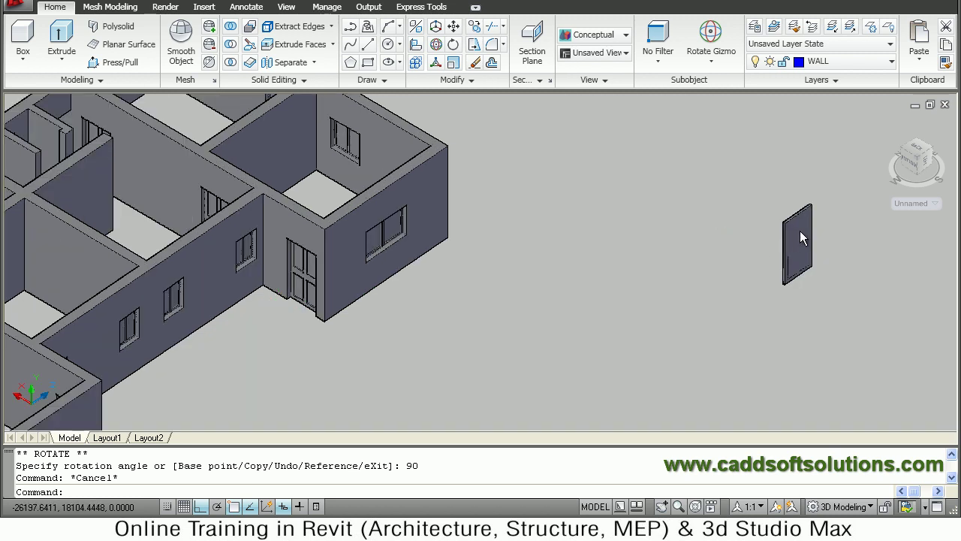
scroll(826, 226, up, 2)
scroll(713, 233, down, 4)
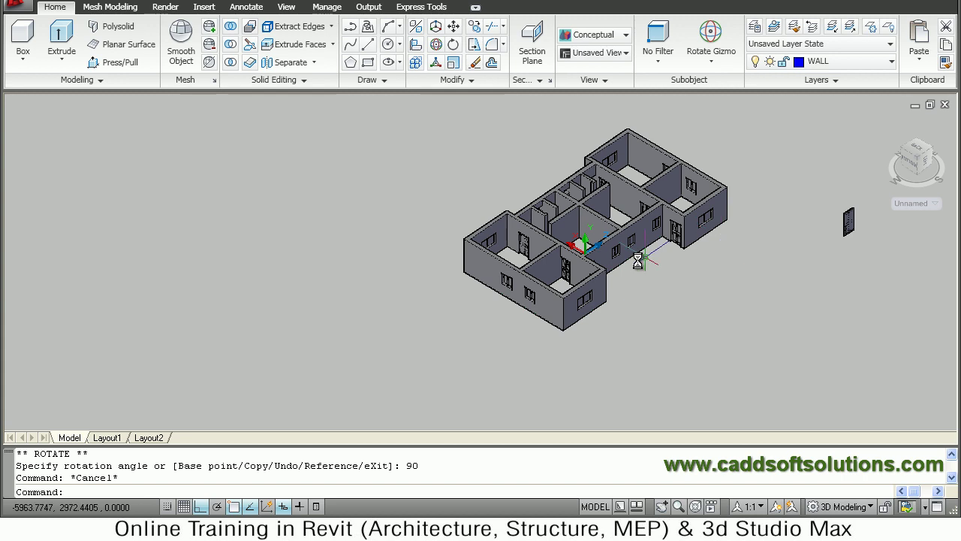
shift+middle_drag(588, 281, 802, 245)
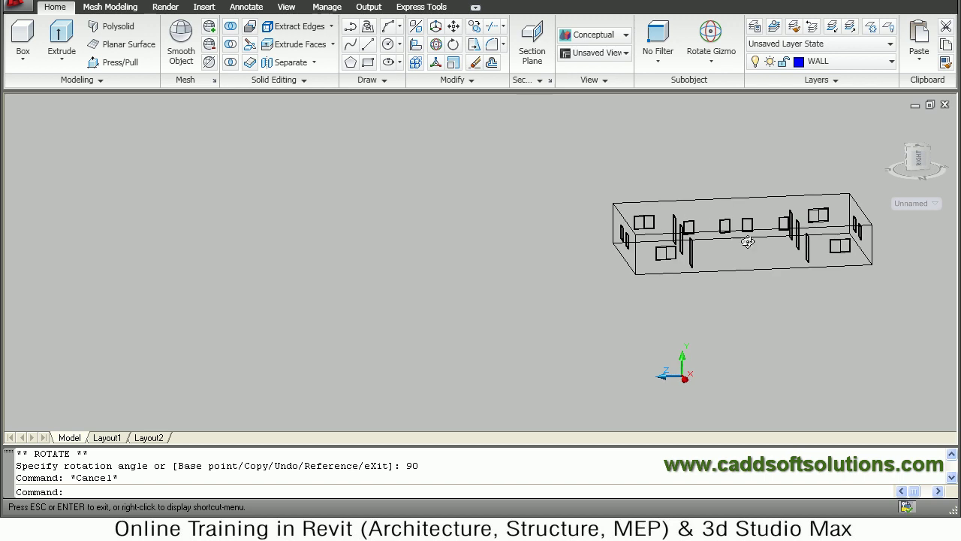
middle_drag(658, 284, 553, 367)
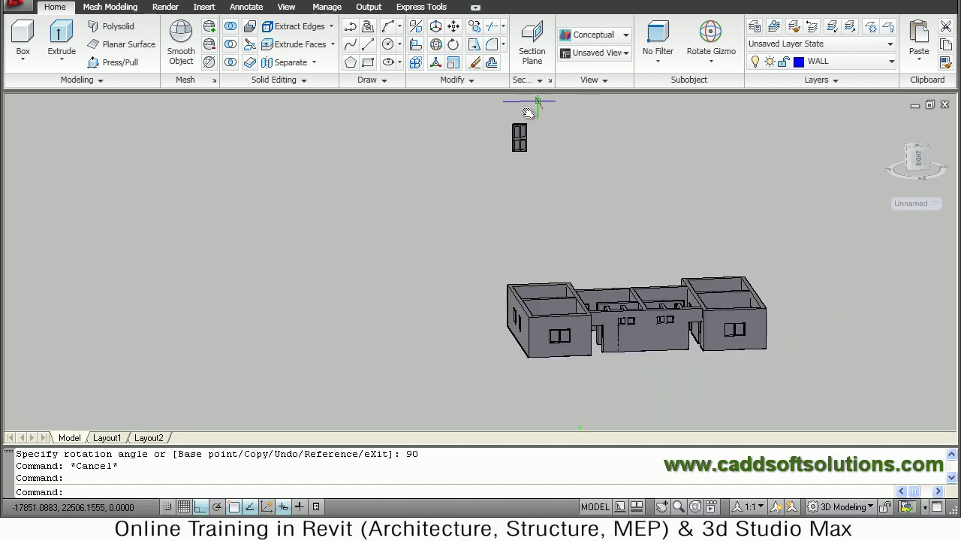
scroll(510, 122, up, 3)
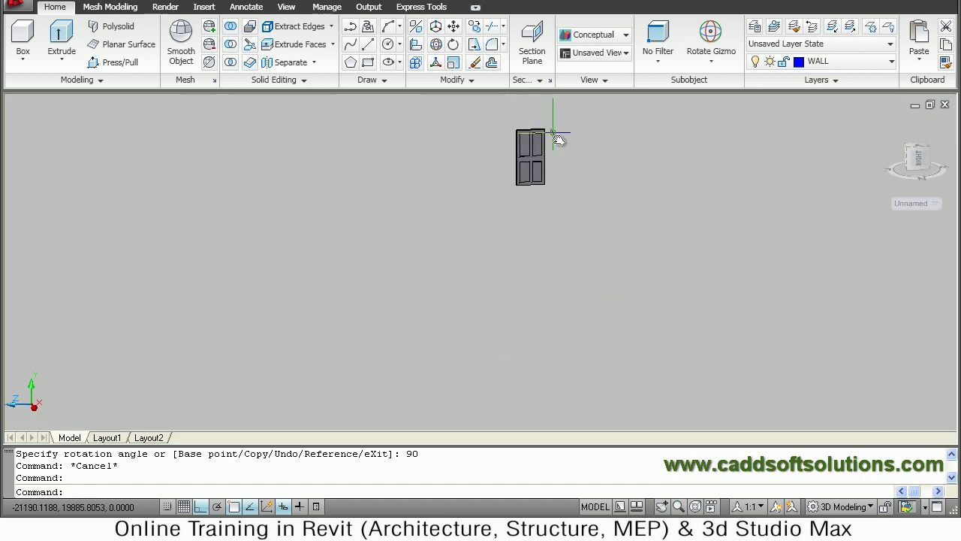
key(Return)
click(549, 209)
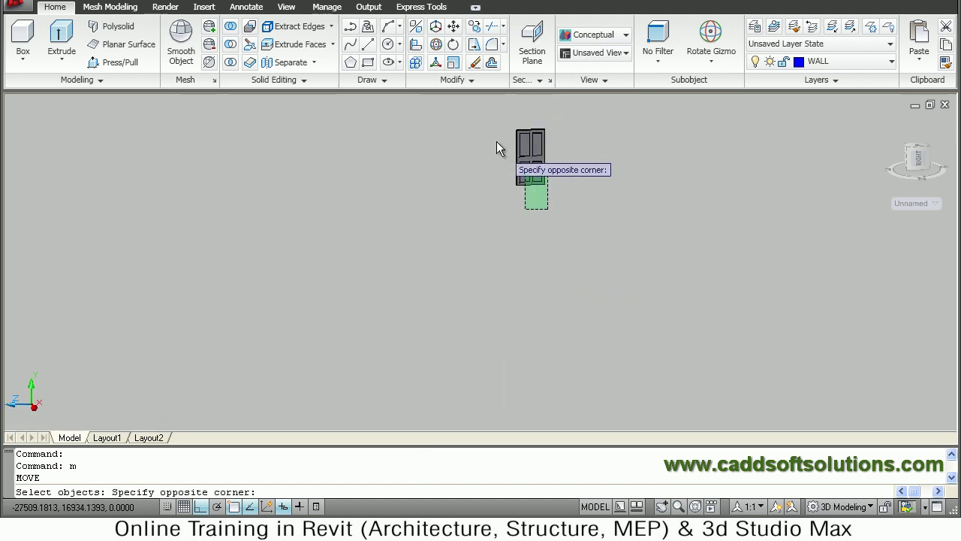
click(470, 134)
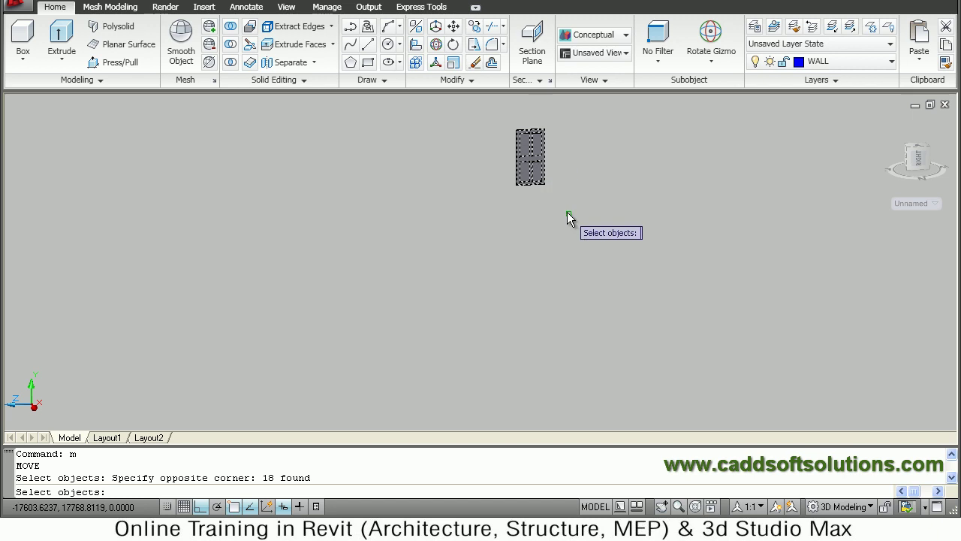
key(Return)
Set the base point of the move at the loose door's bottom corner
shift+middle_drag(563, 197, 526, 199)
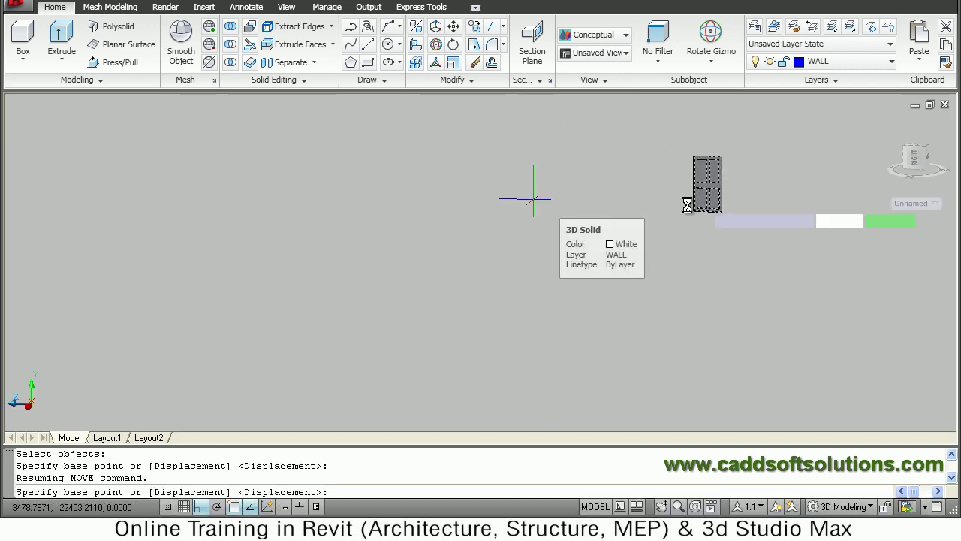
scroll(718, 215, up, 3)
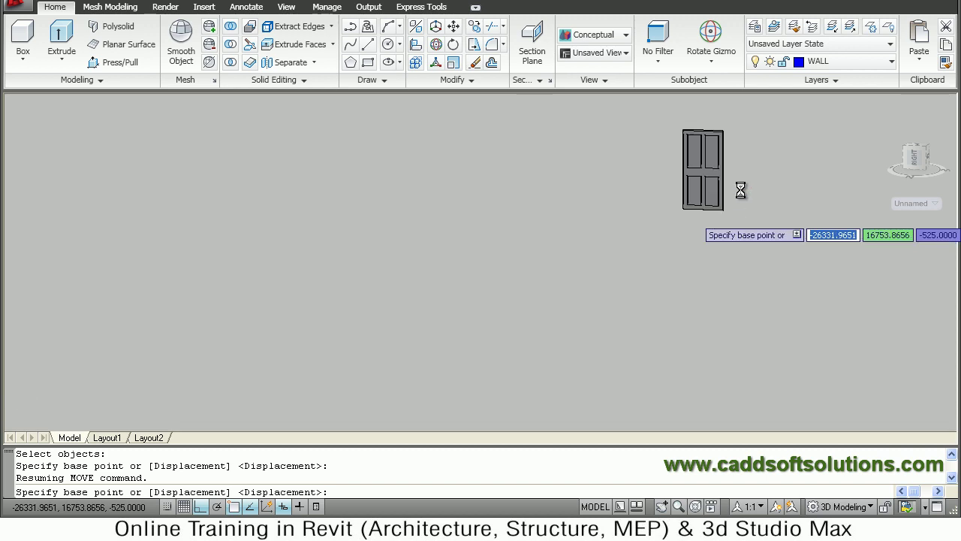
scroll(764, 161, up, 5)
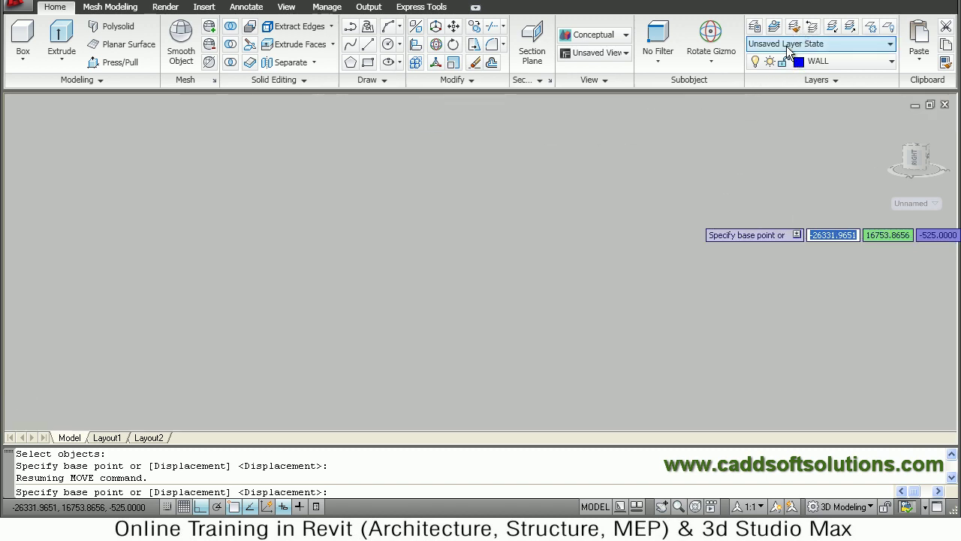
middle_drag(719, 217, 723, 227)
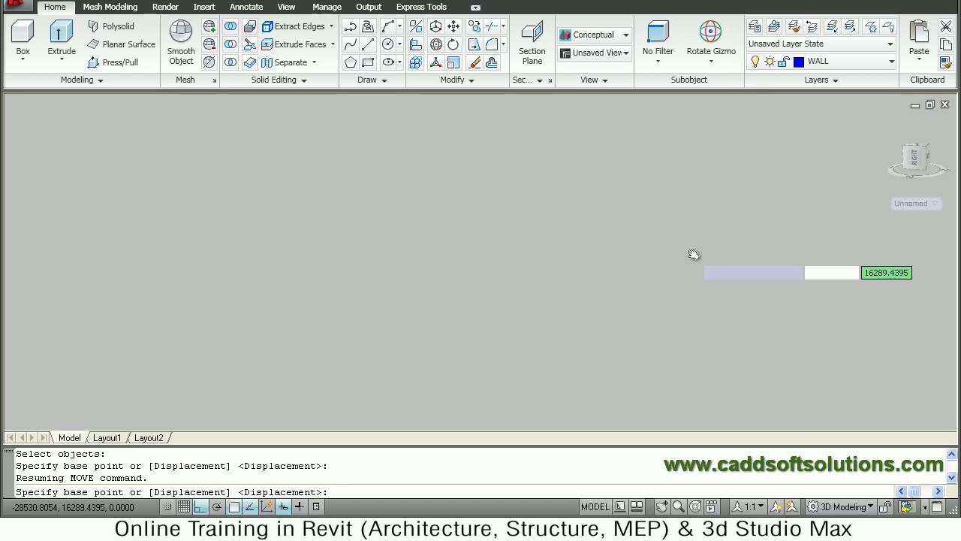
middle_drag(694, 255, 694, 258)
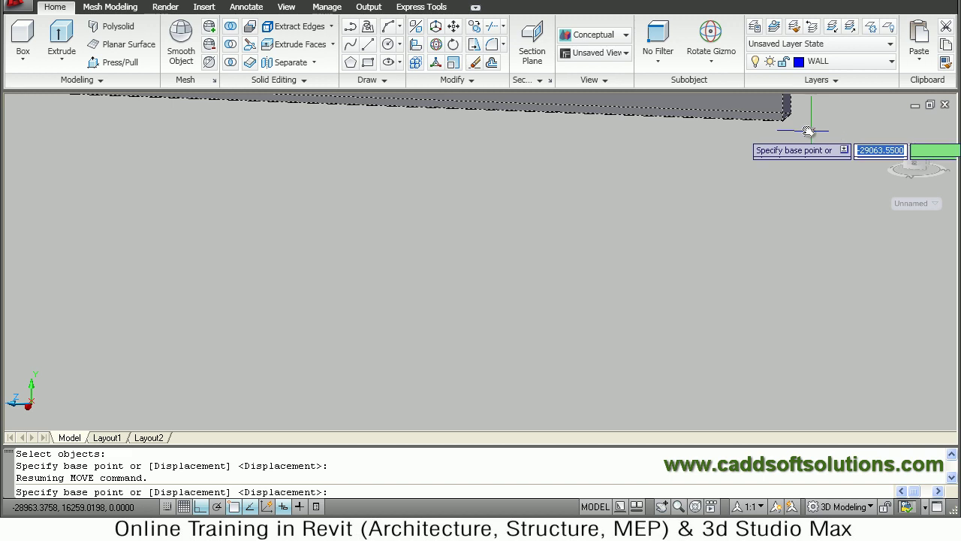
click(786, 117)
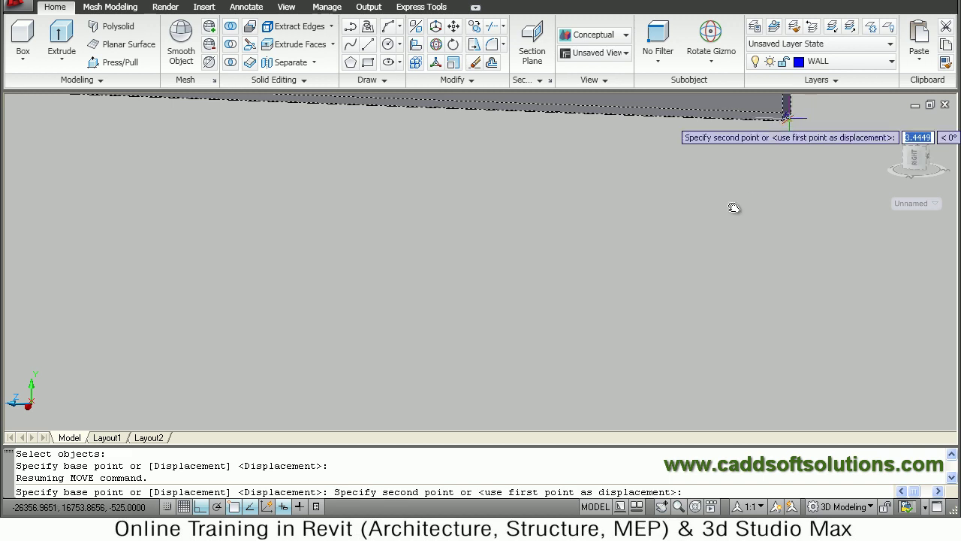
Place the moved door in the open doorway of the central block's outer wall, beside the projecting wing
scroll(736, 205, down, 2)
middle_drag(686, 232, 505, 23)
scroll(676, 203, down, 6)
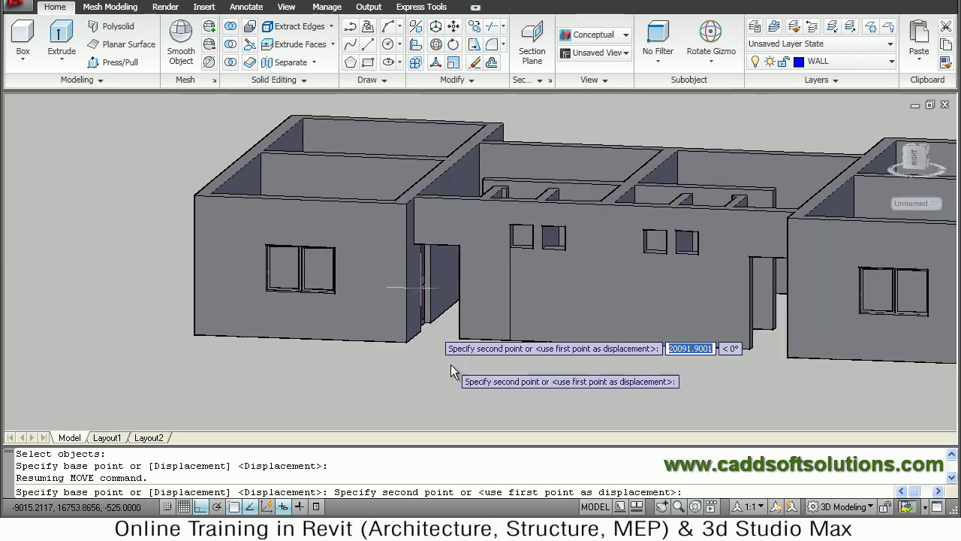
middle_drag(504, 351, 528, 353)
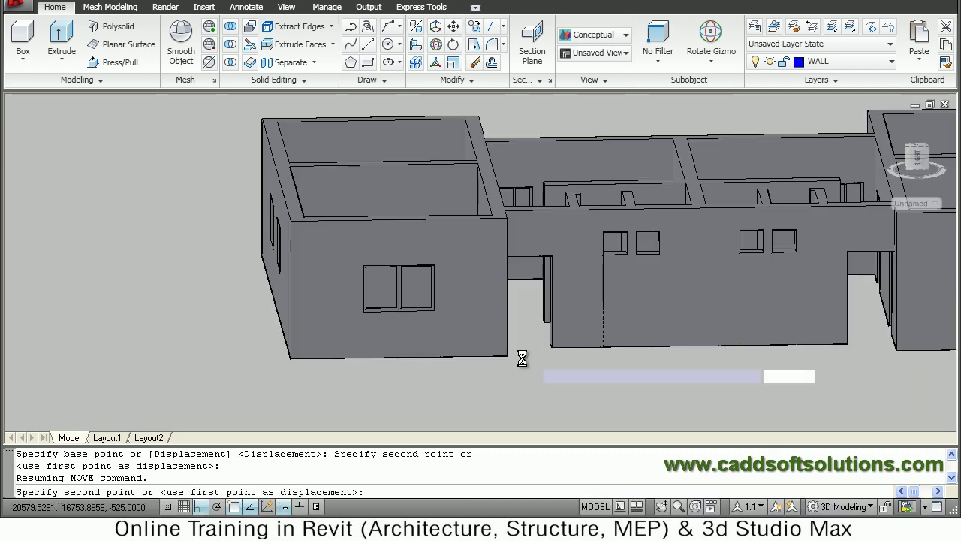
scroll(530, 353, up, 2)
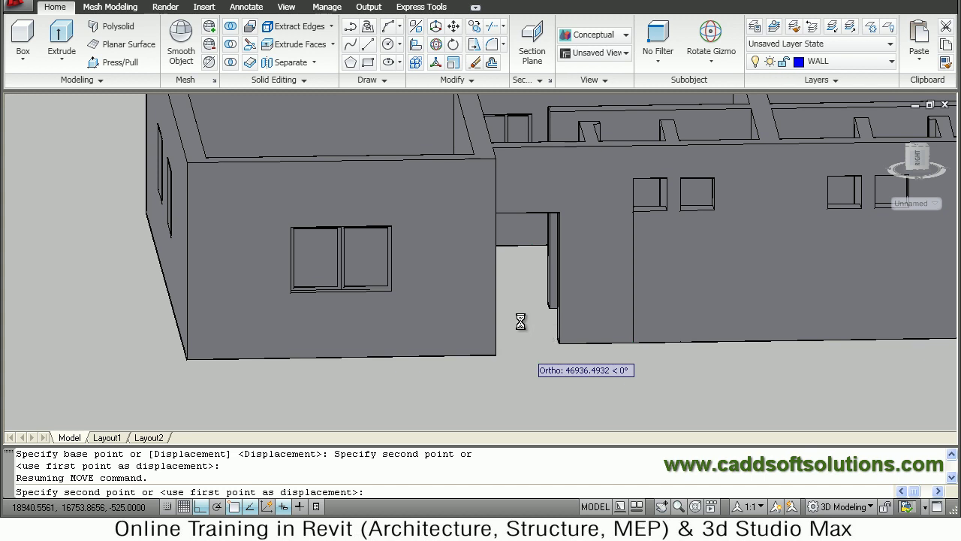
scroll(528, 351, up, 2)
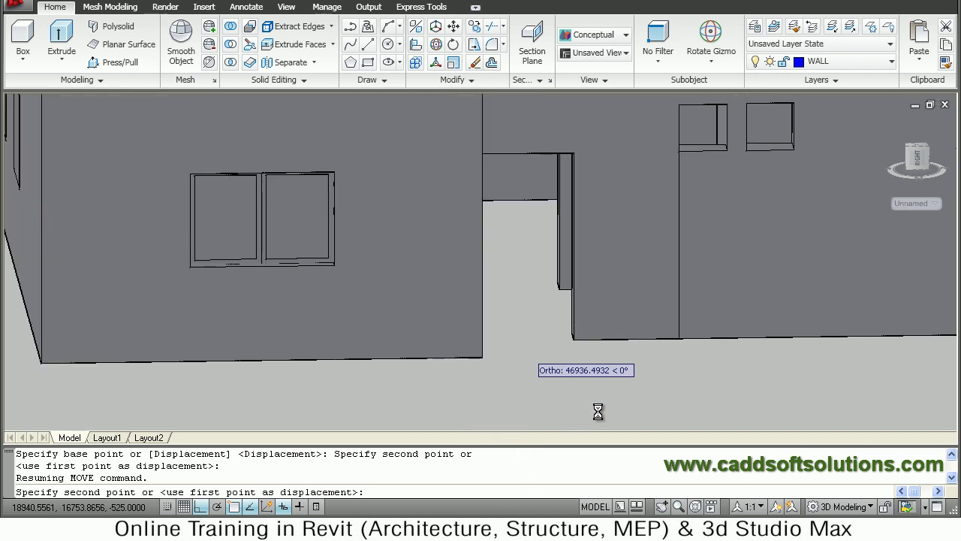
scroll(534, 331, up, 1)
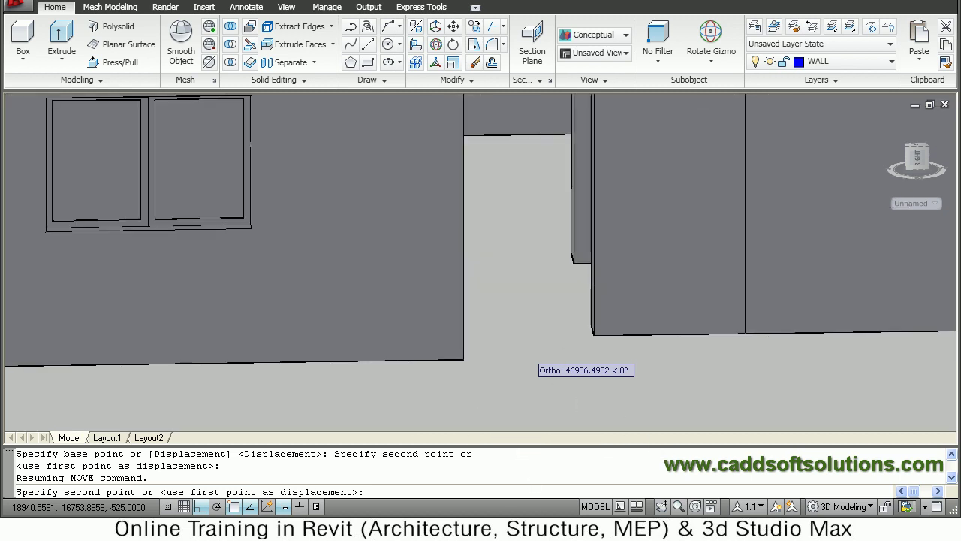
scroll(527, 353, up, 1)
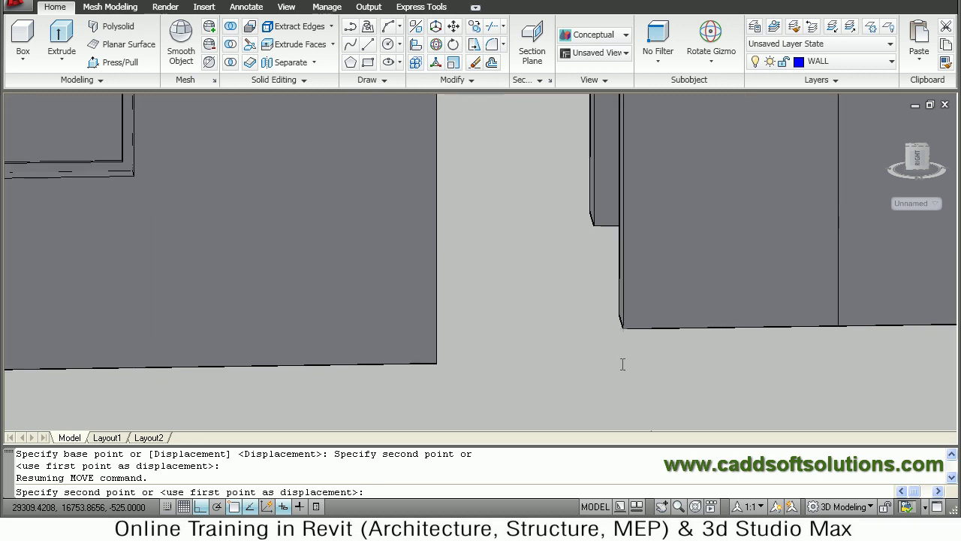
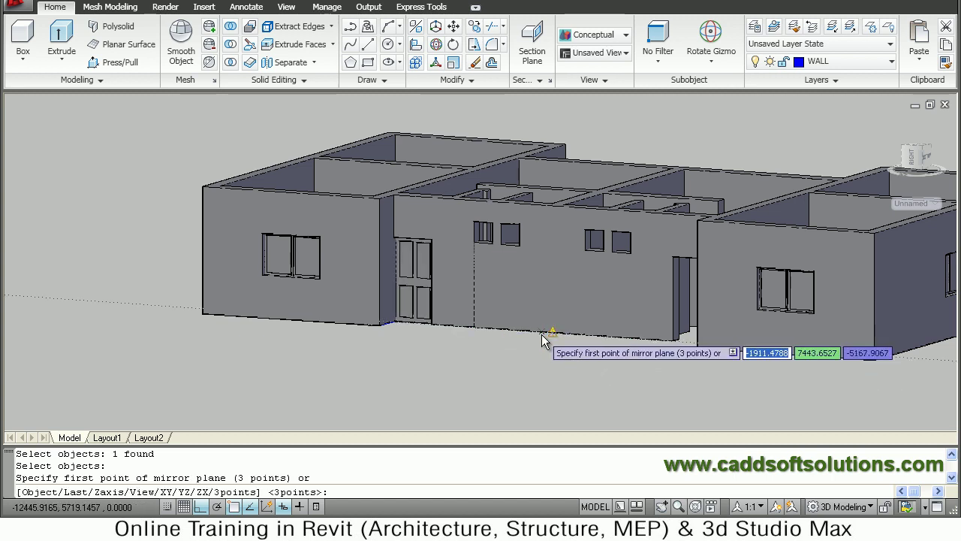
Restart the 3D mirror with both parts of the newly placed door selected and the 3points plane option
click(545, 338)
key(Escape)
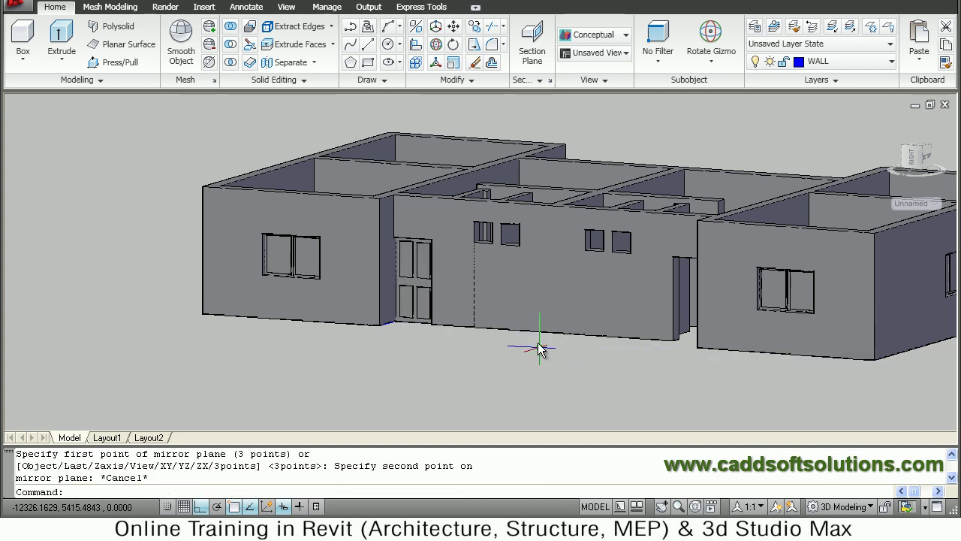
key(Return)
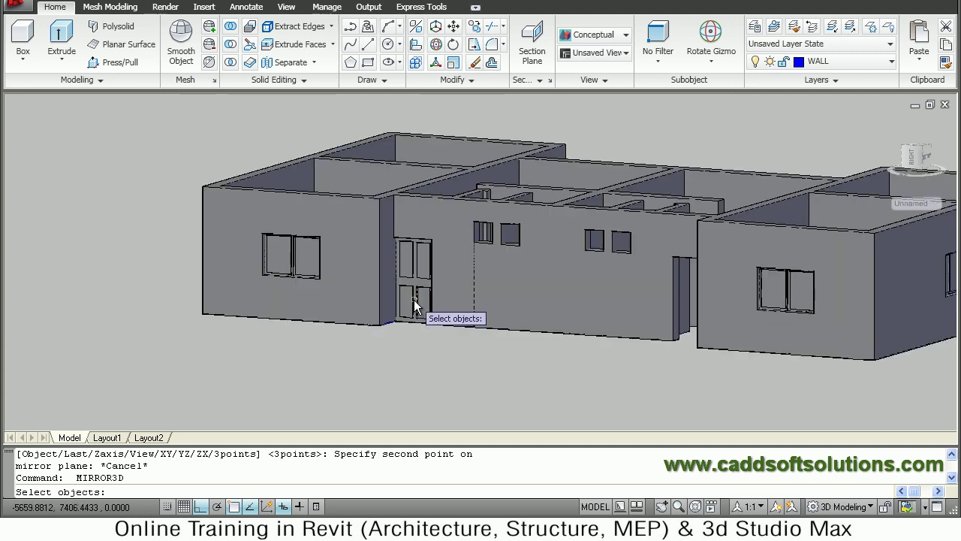
click(414, 305)
click(422, 310)
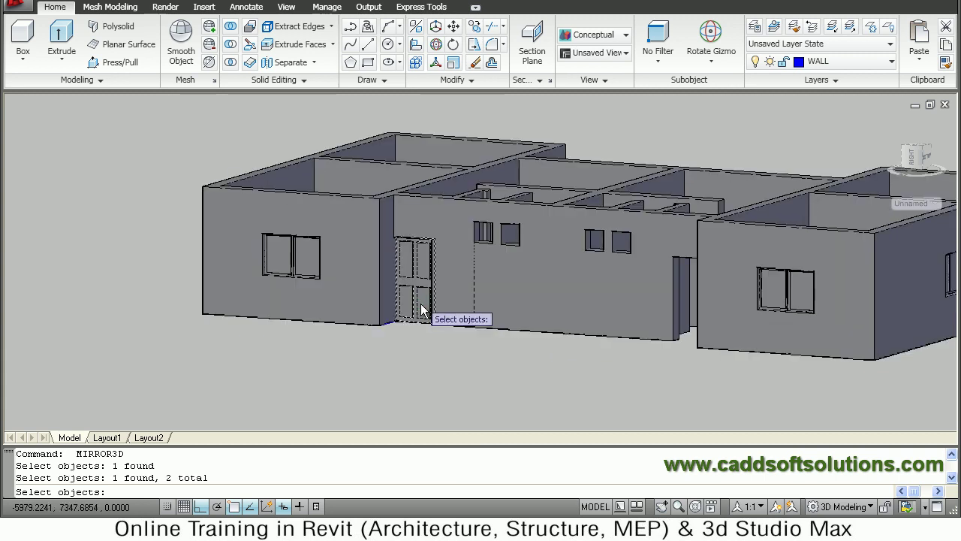
key(Return)
right_click(425, 363)
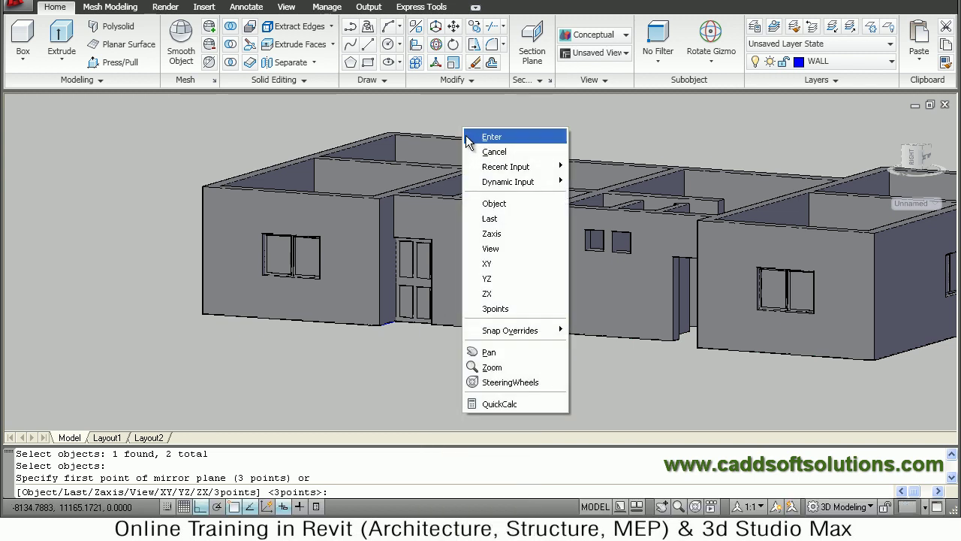
click(493, 306)
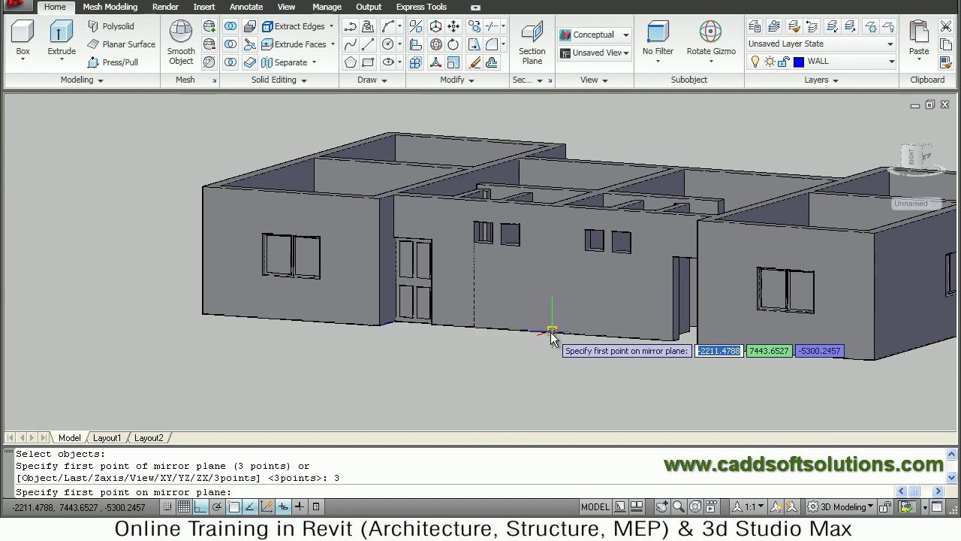
Mirror the door about a vertical plane through the midpoints of the central block's opposite outer walls, keeping the original
scroll(548, 336, up, 2)
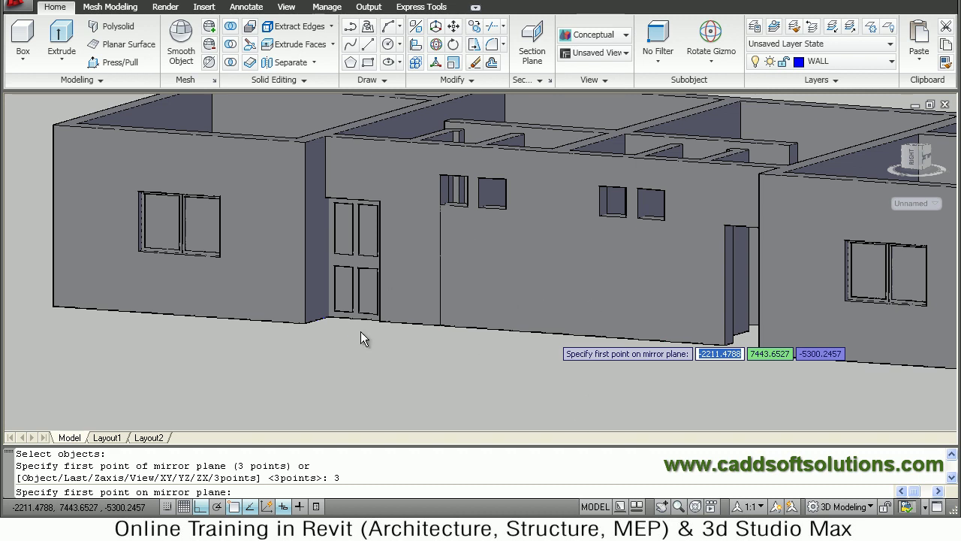
scroll(544, 338, up, 2)
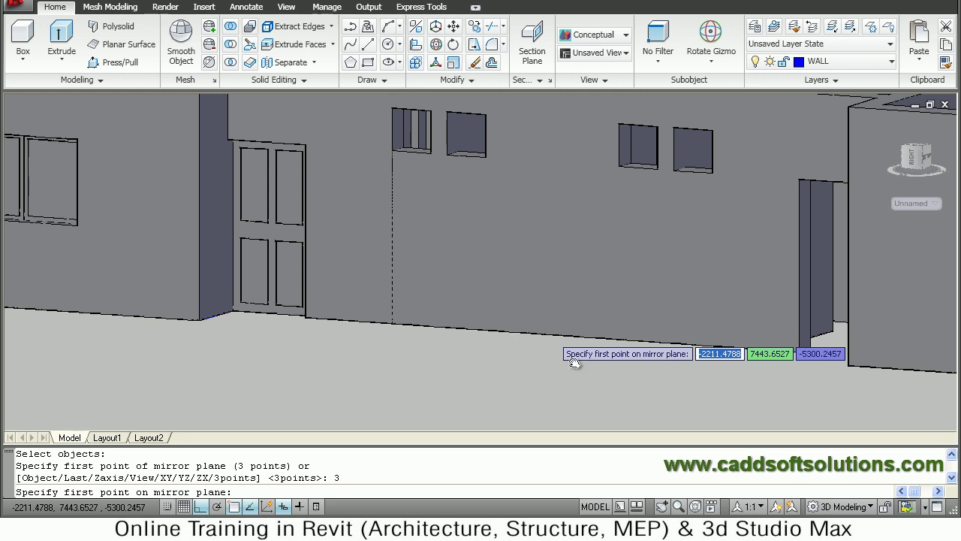
middle_drag(552, 338, 581, 395)
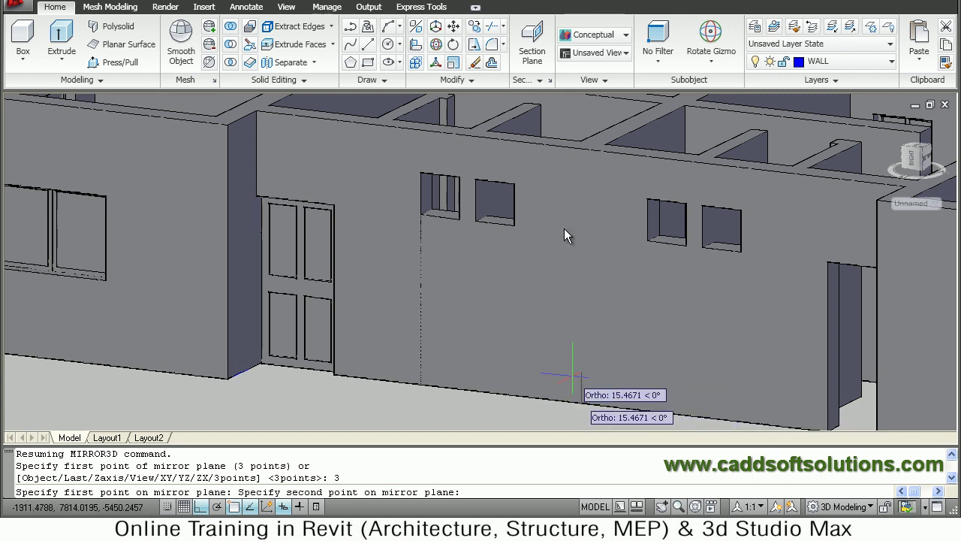
click(581, 154)
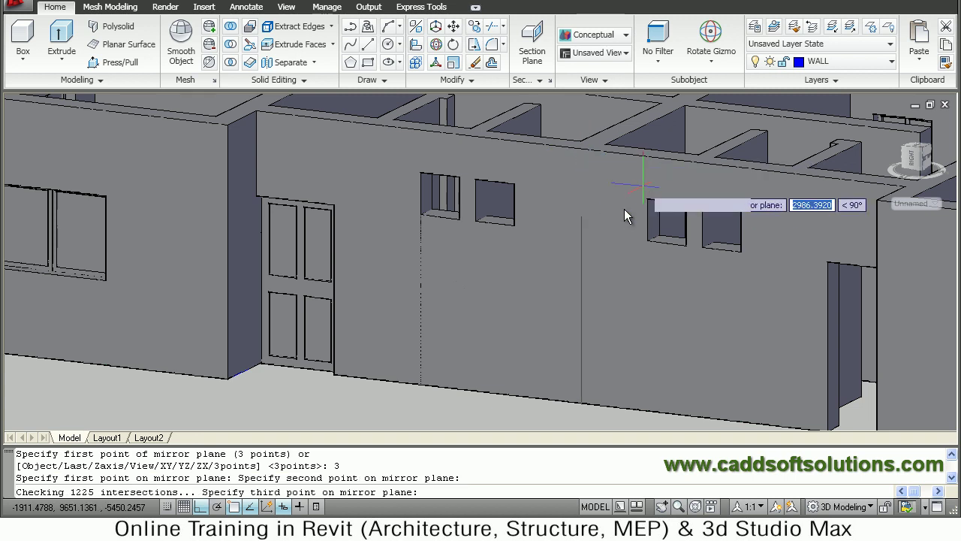
scroll(623, 214, down, 3)
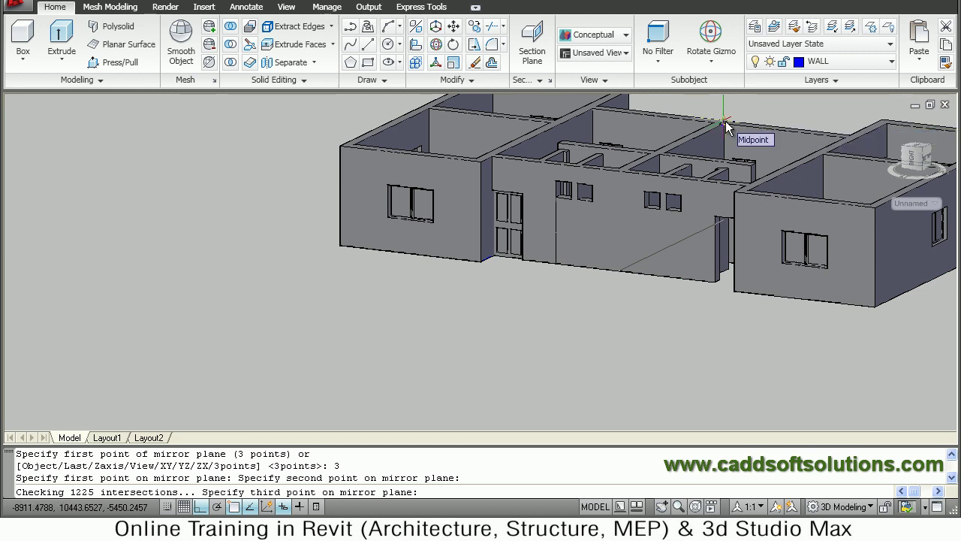
click(726, 125)
key(Return)
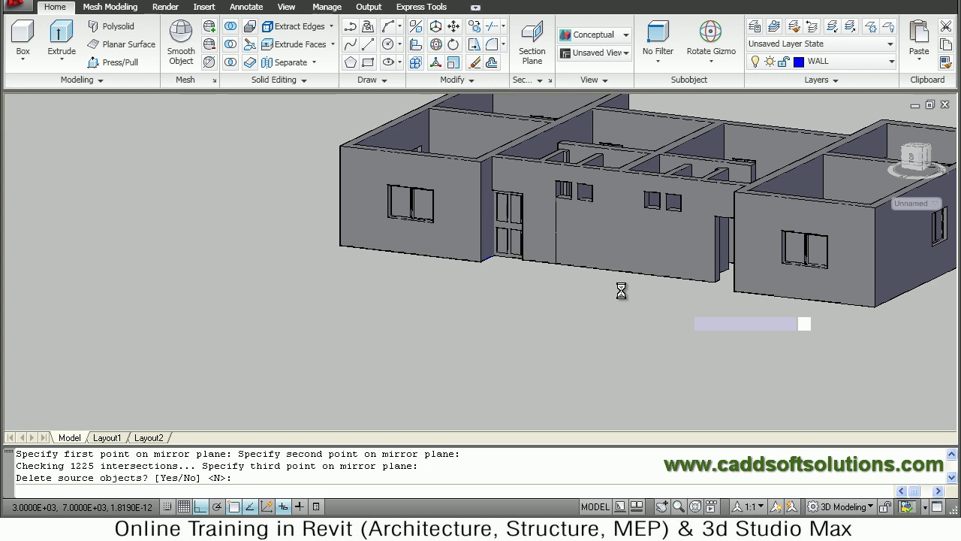
key(Escape)
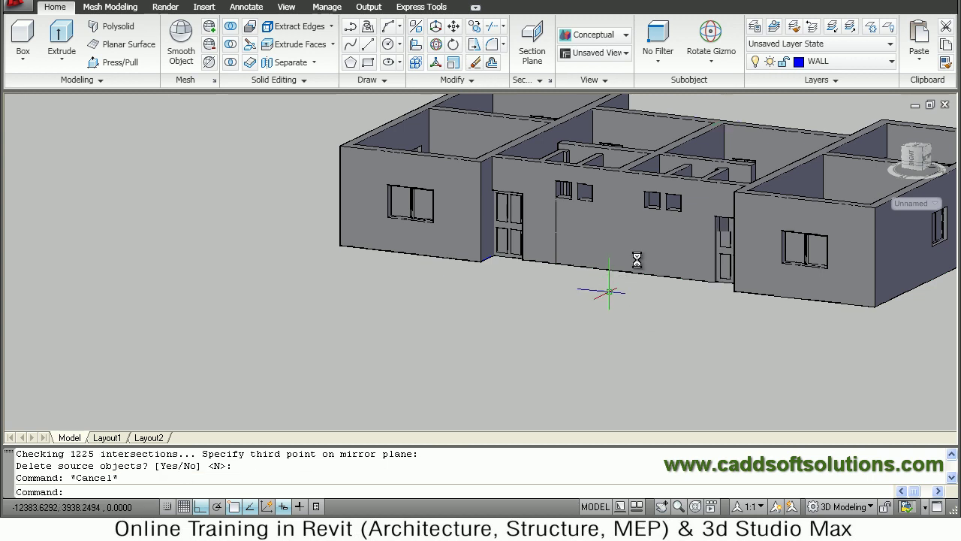
Switch the view of the house model to the SE Isometric preset
scroll(621, 266, down, 3)
key(ctrl+a)
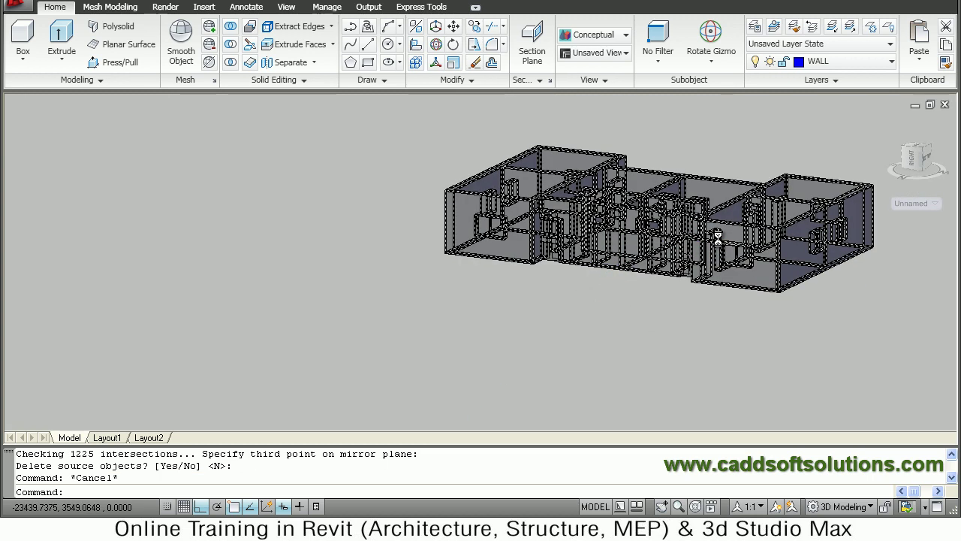
scroll(718, 239, up, 2)
scroll(646, 195, up, 3)
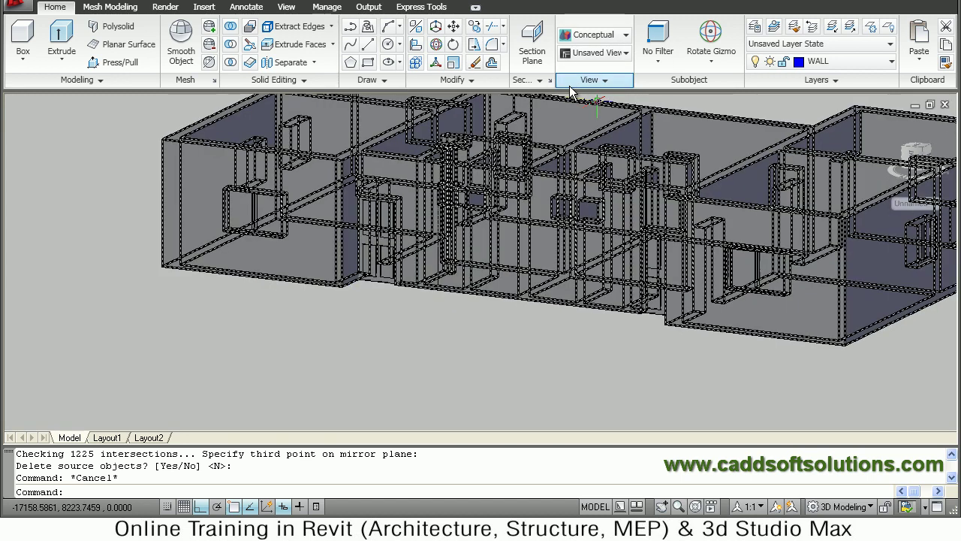
click(604, 55)
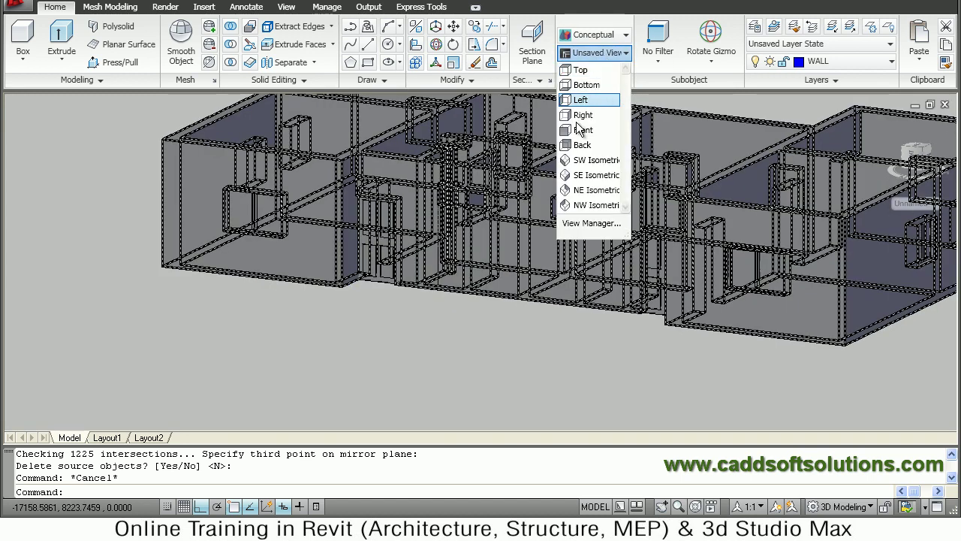
click(593, 175)
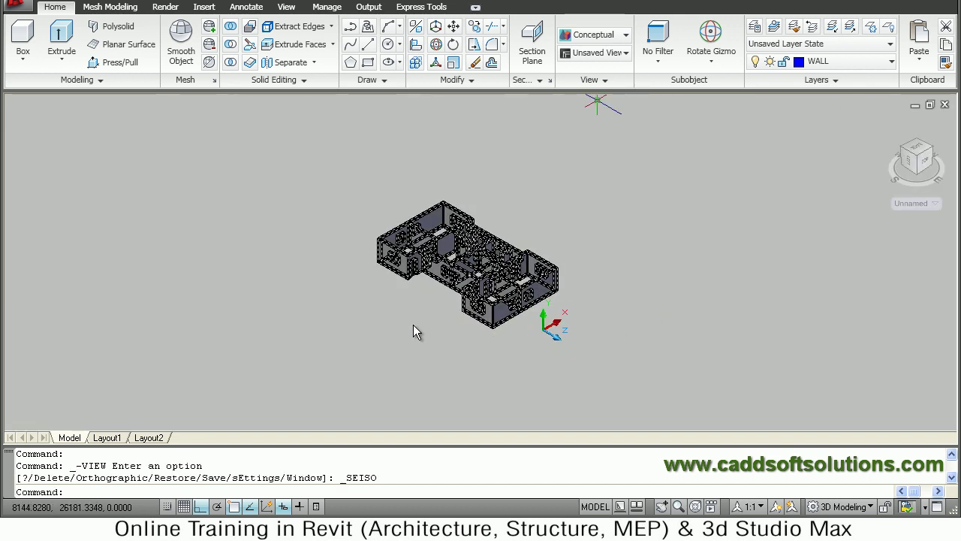
Examine the door and windows in the house's outer walls up close from a low exterior angle, with nothing selected
scroll(399, 311, up, 5)
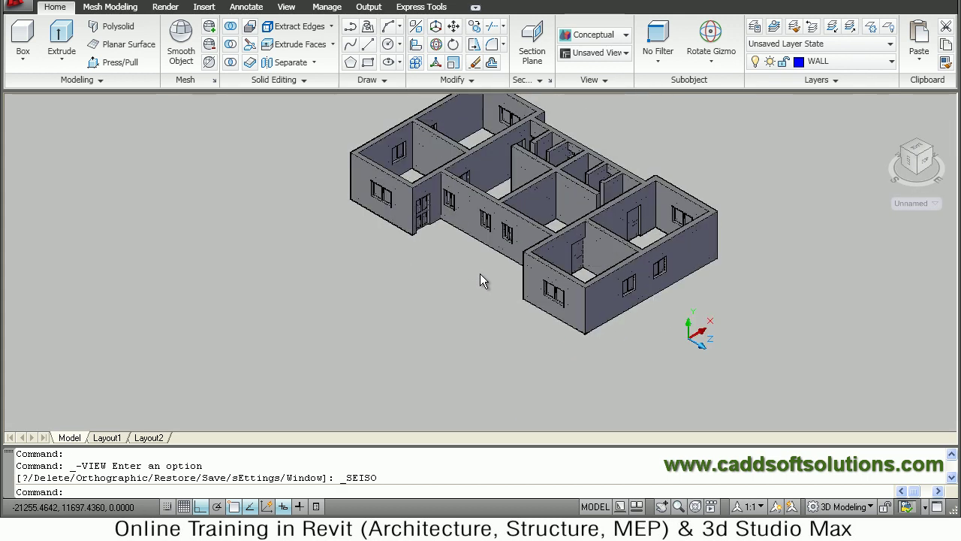
scroll(481, 276, up, 3)
middle_drag(440, 293, 469, 319)
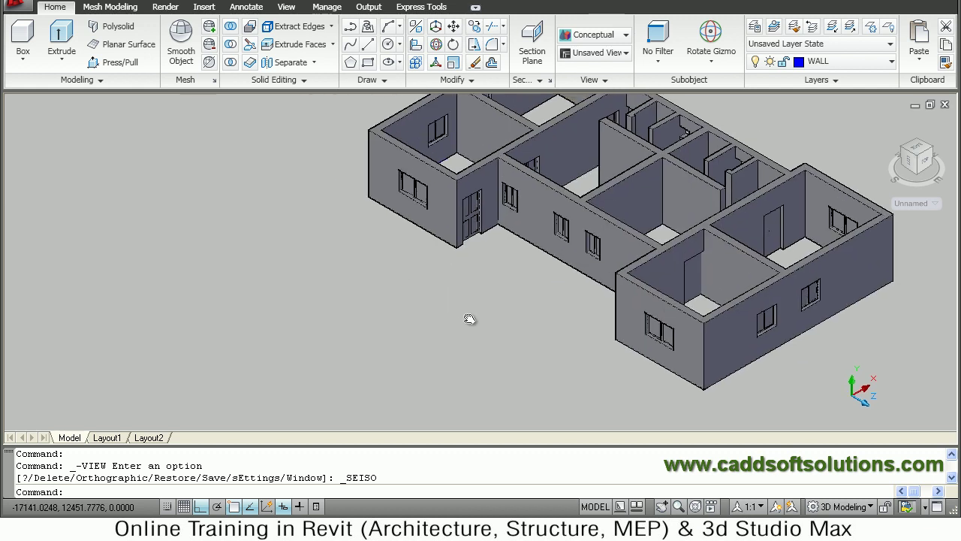
scroll(466, 321, up, 1)
scroll(599, 310, up, 2)
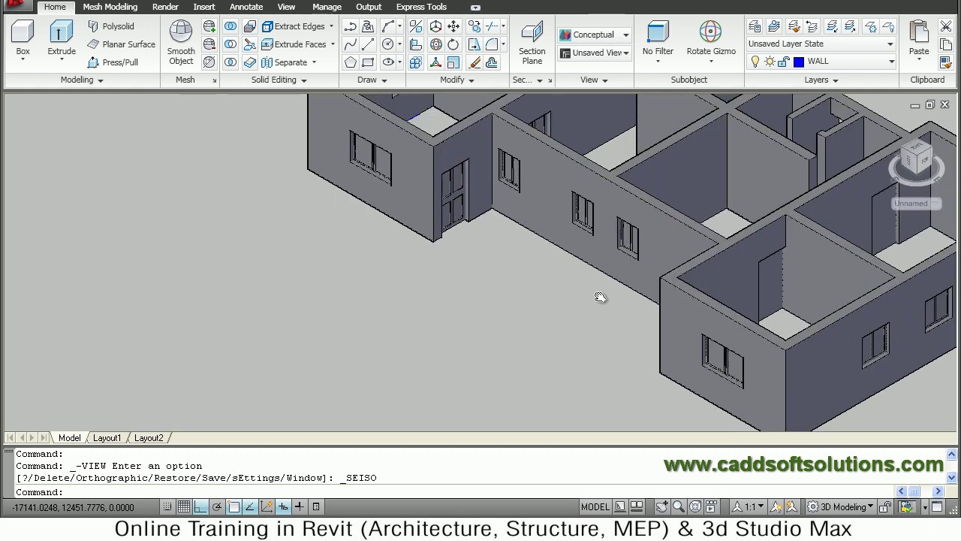
scroll(599, 296, down, 3)
shift+middle_drag(596, 281, 593, 253)
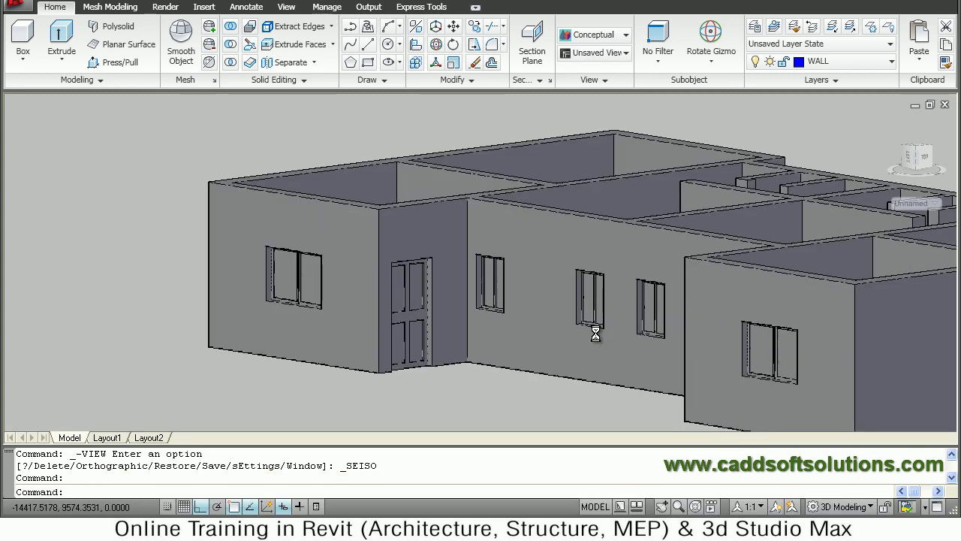
scroll(595, 334, up, 1)
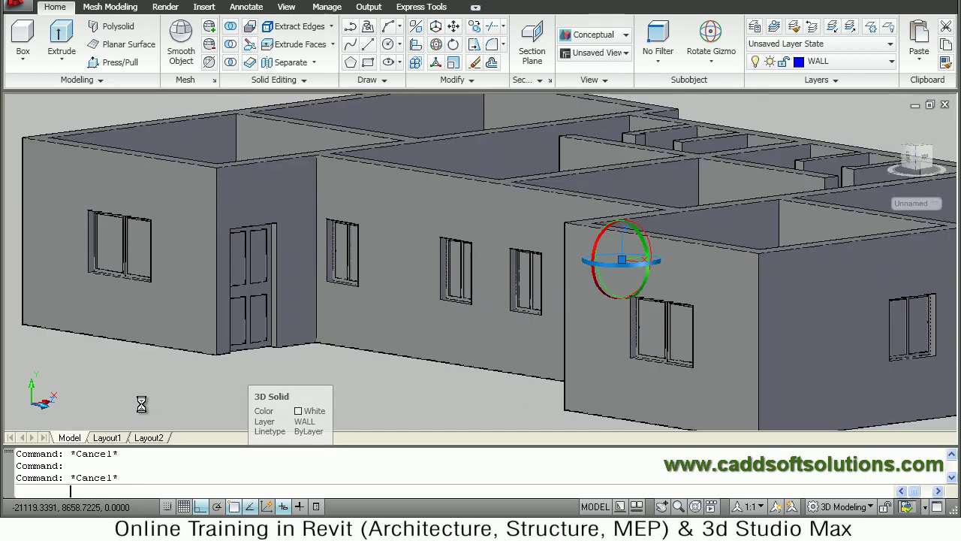
key(Escape)
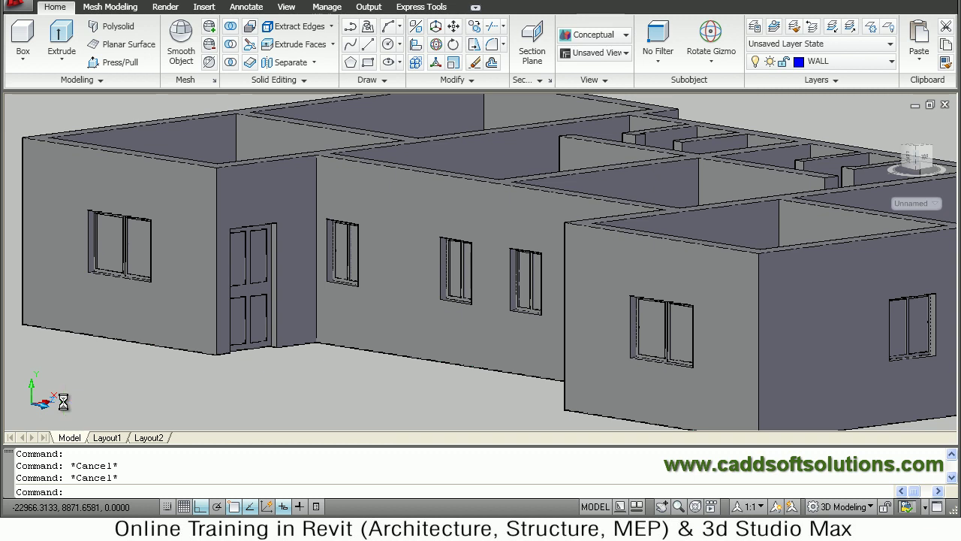